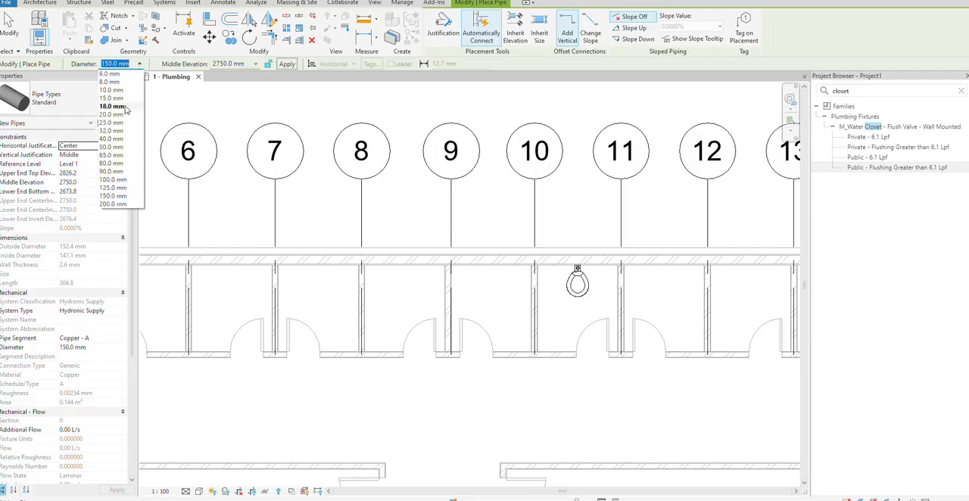
Set the new pipe to 100 mm diameter, -500 mm middle elevation and a downward slope of 1.0000%
left_click(121, 178)
left_click(241, 63)
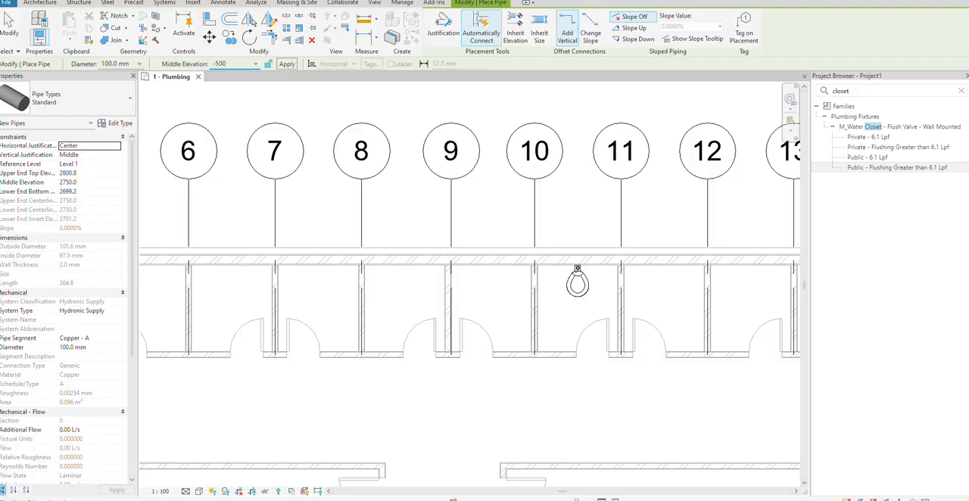
key("Return")
left_click(638, 38)
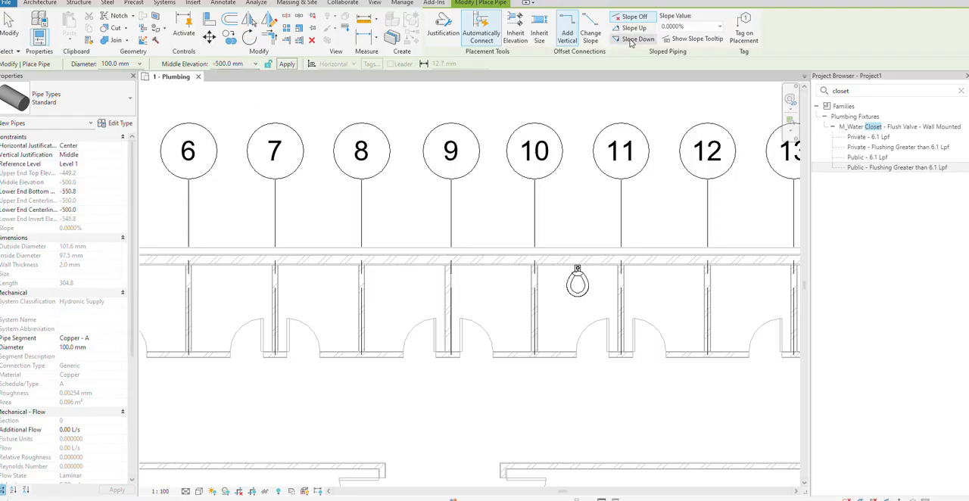
left_click(718, 28)
left_click(690, 52)
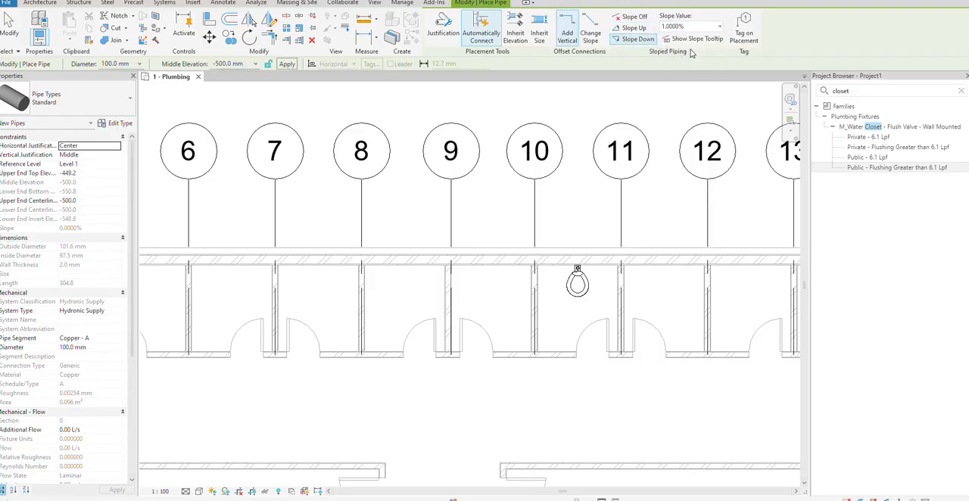
Choose the PVC - DWV pipe type and assign the Sanitary system type to the new pipe
left_click(115, 311)
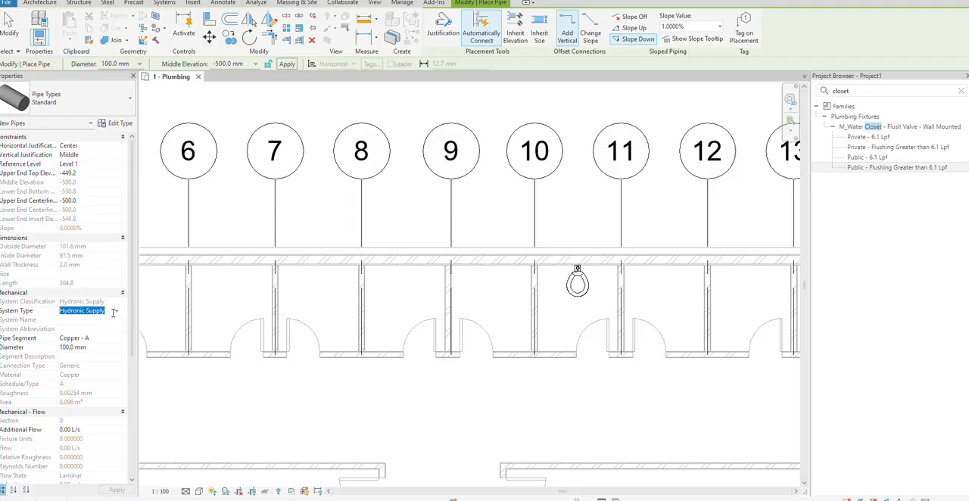
left_click(75, 102)
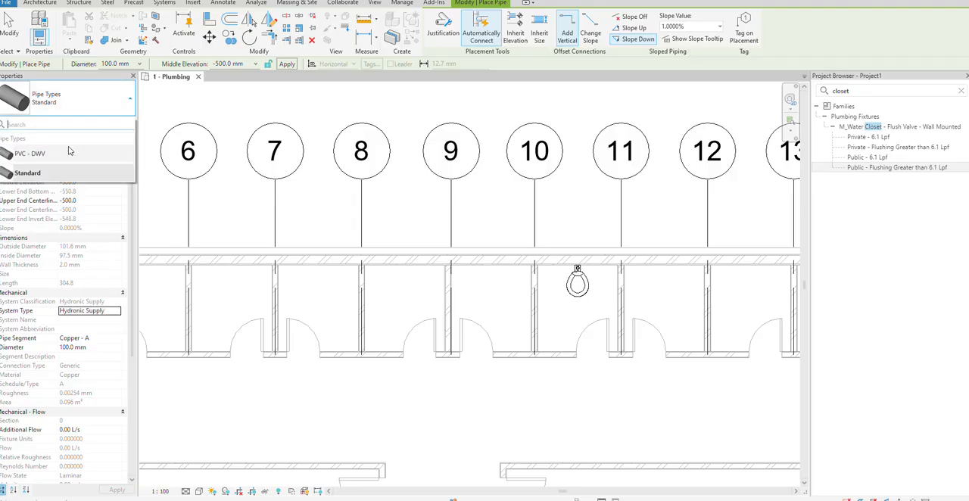
left_click(68, 153)
left_click(111, 313)
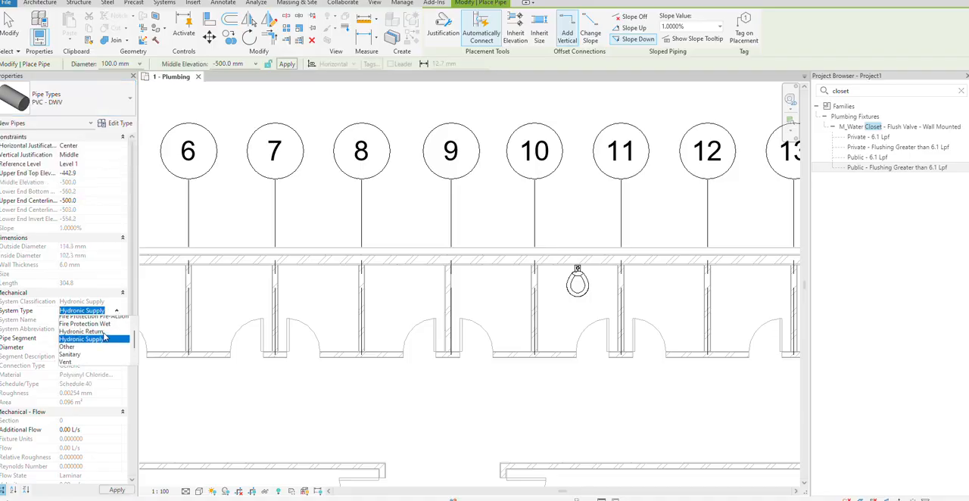
left_click(87, 350)
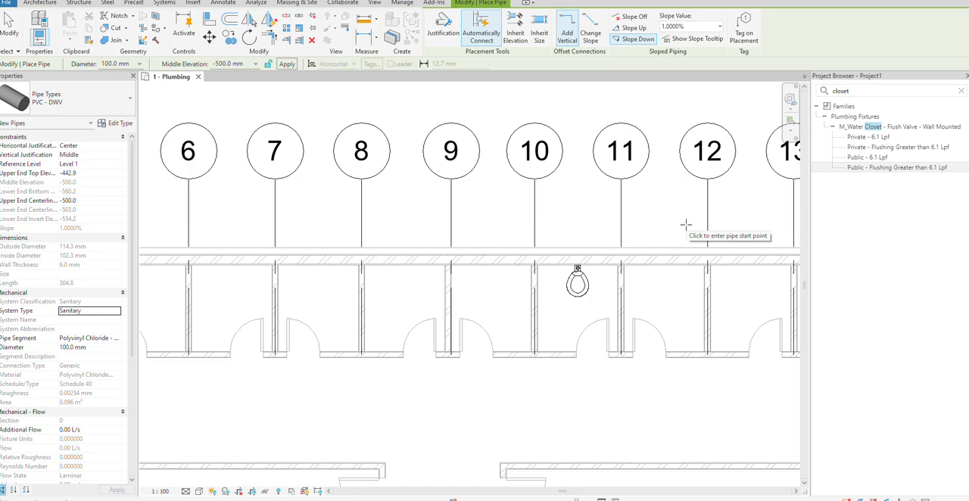
Draw a horizontal main pipe about 20300 mm long outside the stall wall, from between grids 11 and 12 to between grids 1 and 2
left_click(686, 222)
scroll(288, 225, "down", 2)
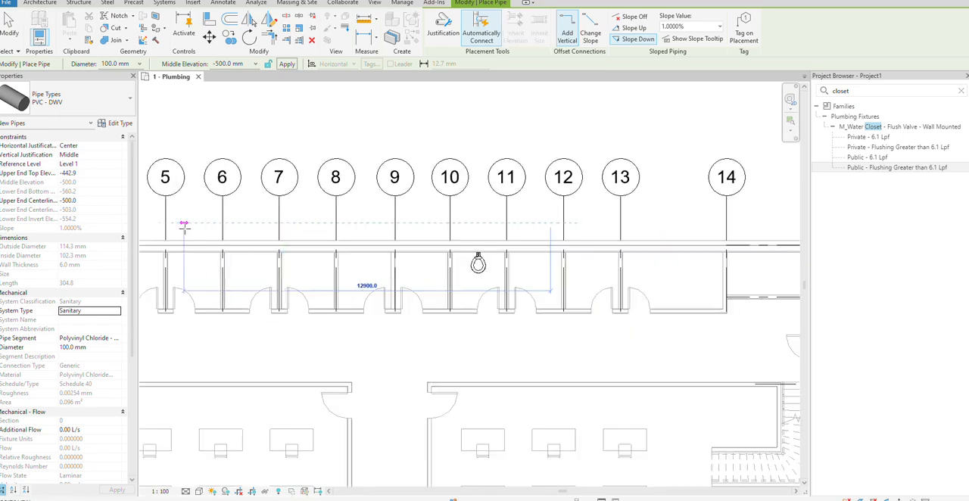
middle_click_drag(184, 225, 435, 234)
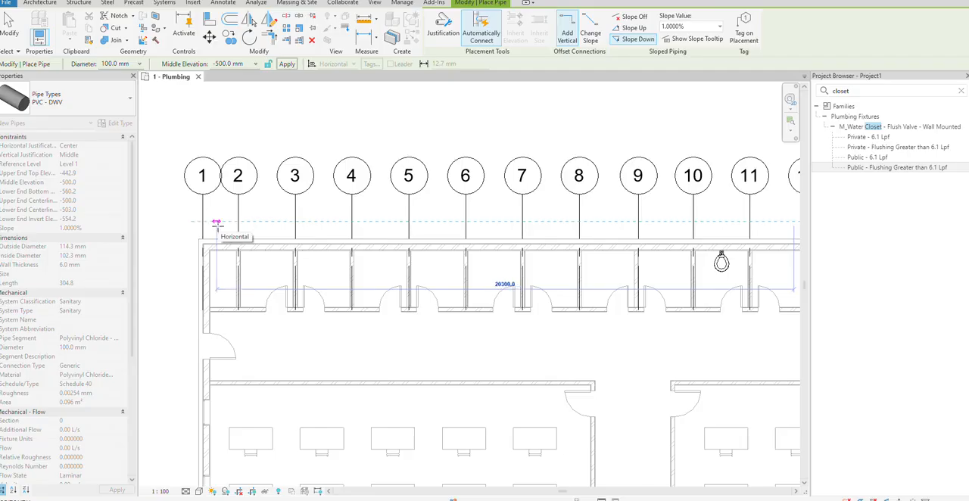
key("Escape")
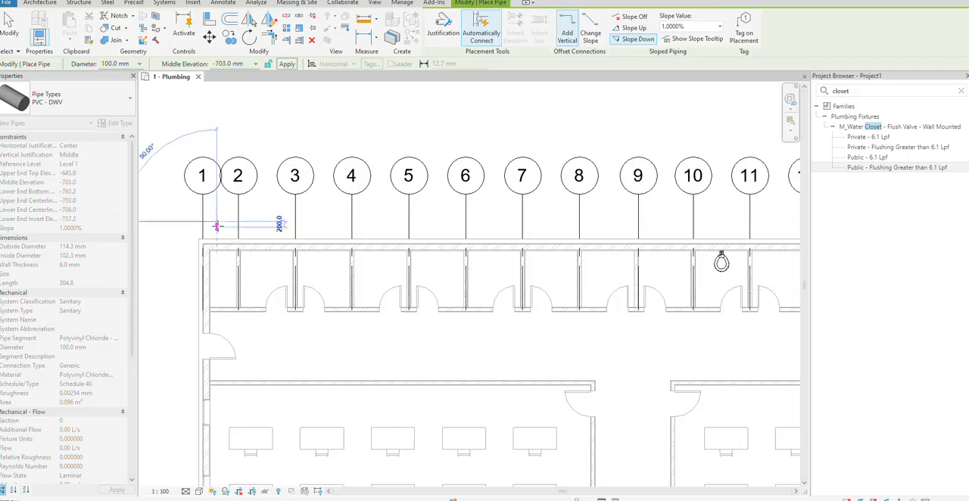
key("Escape")
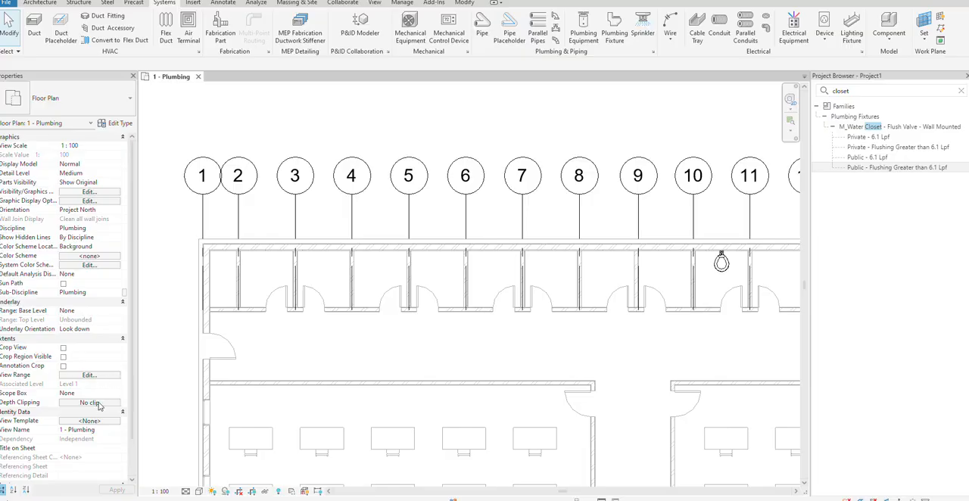
Set the floor plan's view depth offset to -700 and its detail level to Fine
left_click(89, 375)
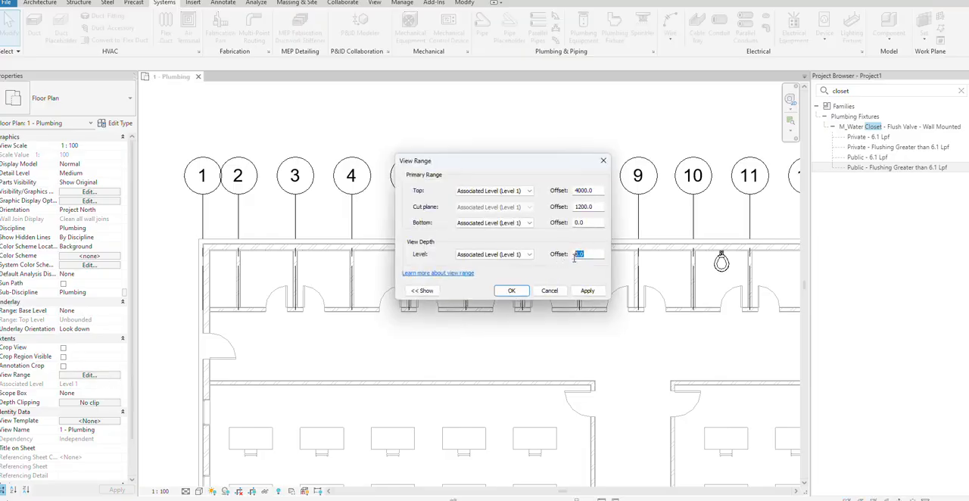
type("-700")
left_click(578, 292)
left_click(512, 291)
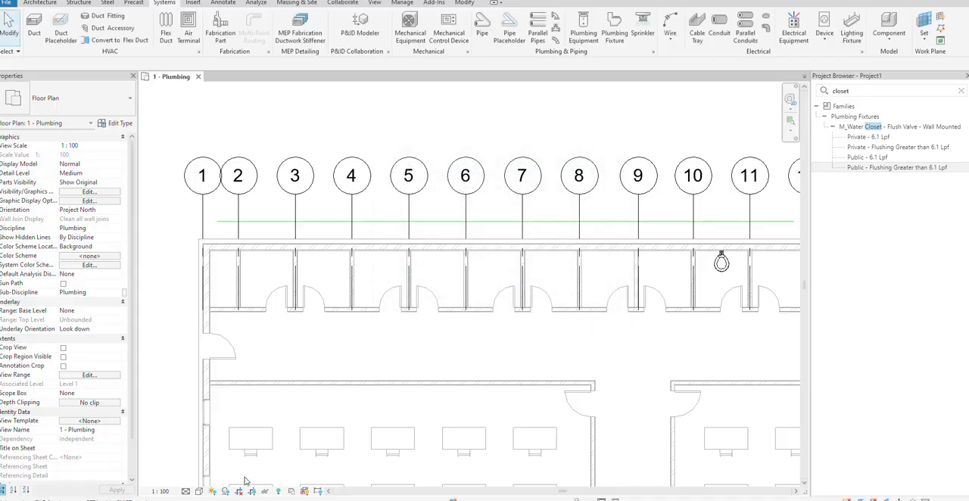
left_click(186, 491)
left_click(198, 480)
Draw a pipe about 600 mm long from the water closet's sanitary connector straight through the wall toward the main pipe
scroll(393, 231, "up", 5)
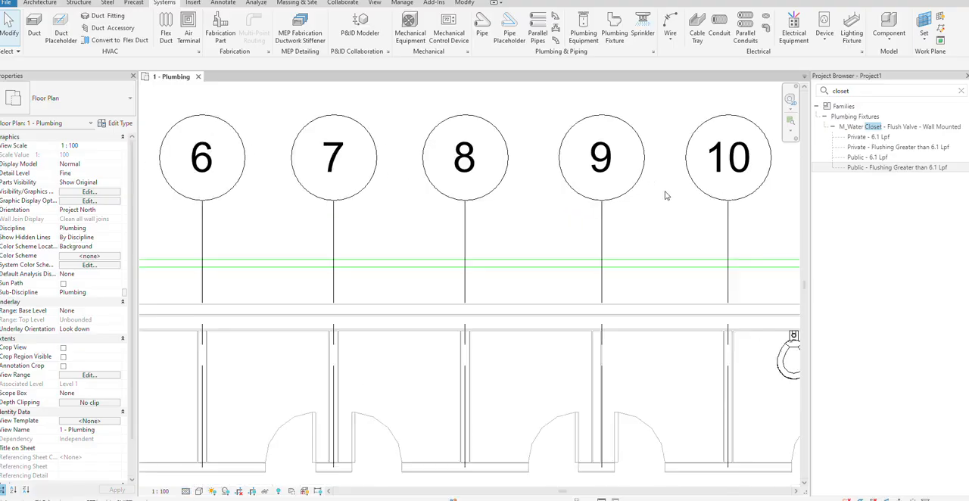
scroll(510, 255, "up", 2)
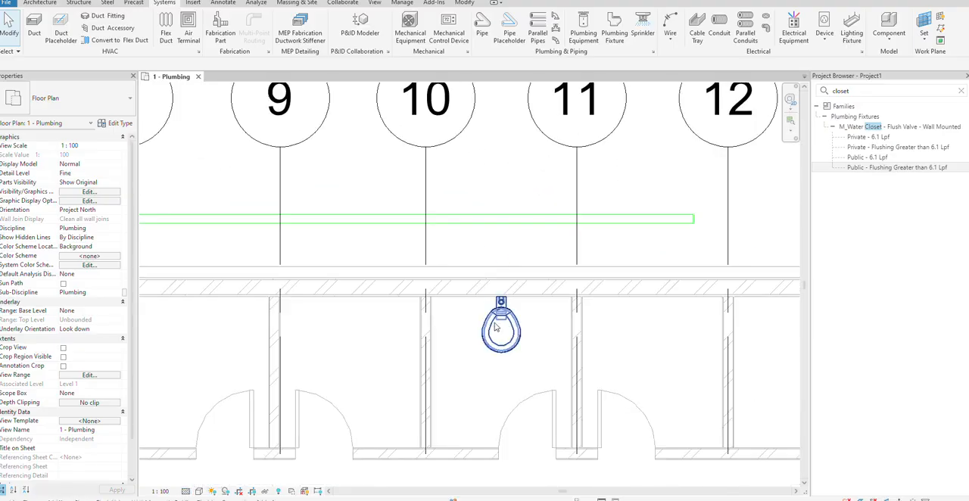
left_click(497, 329)
right_click(501, 301)
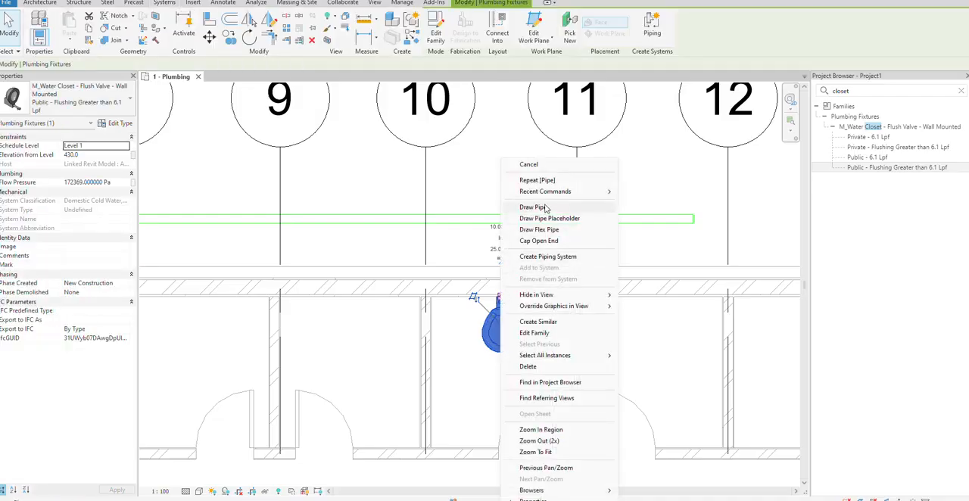
left_click(545, 210)
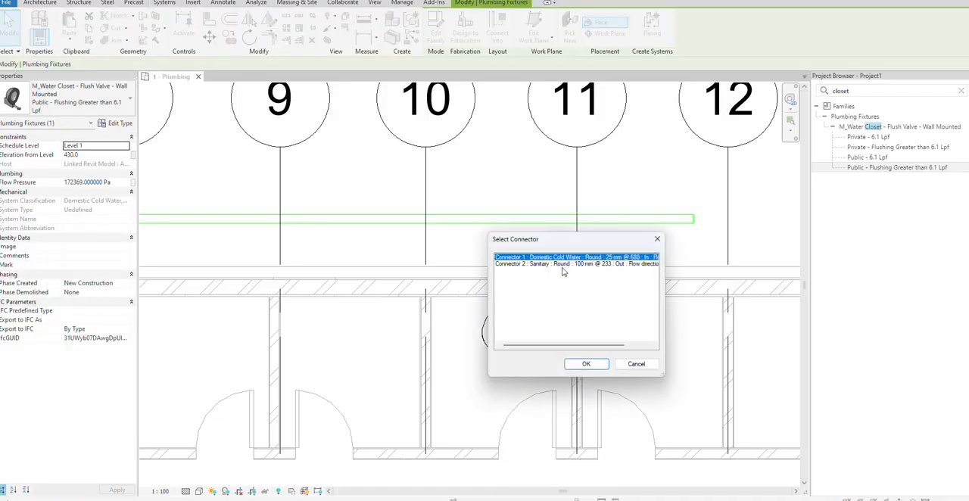
left_click(562, 267)
left_click(586, 364)
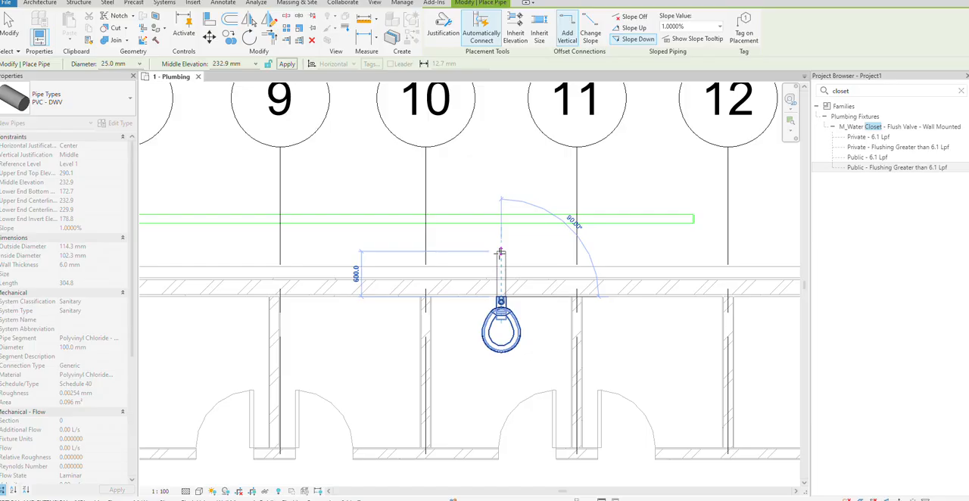
left_click(499, 252)
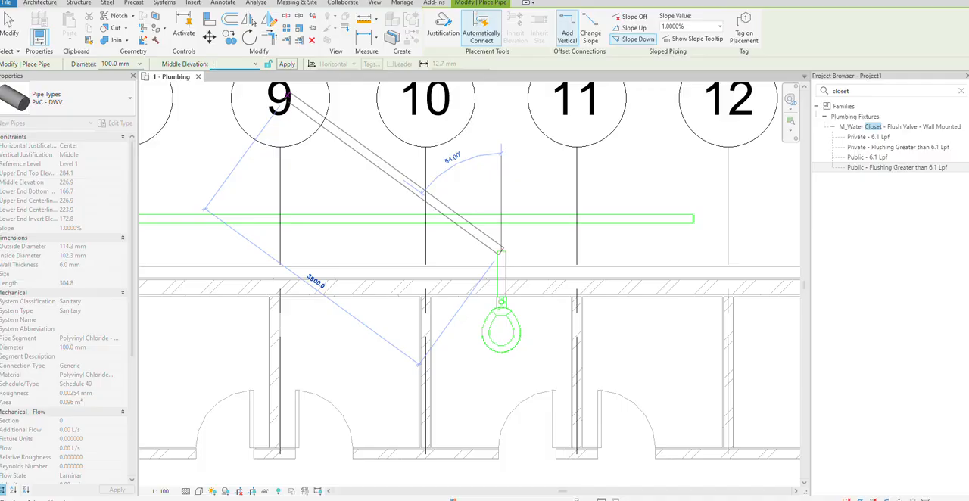
Drop the closet pipe to -100 mm middle elevation and continue it about 400 mm at 45° toward the main pipe
key("Return")
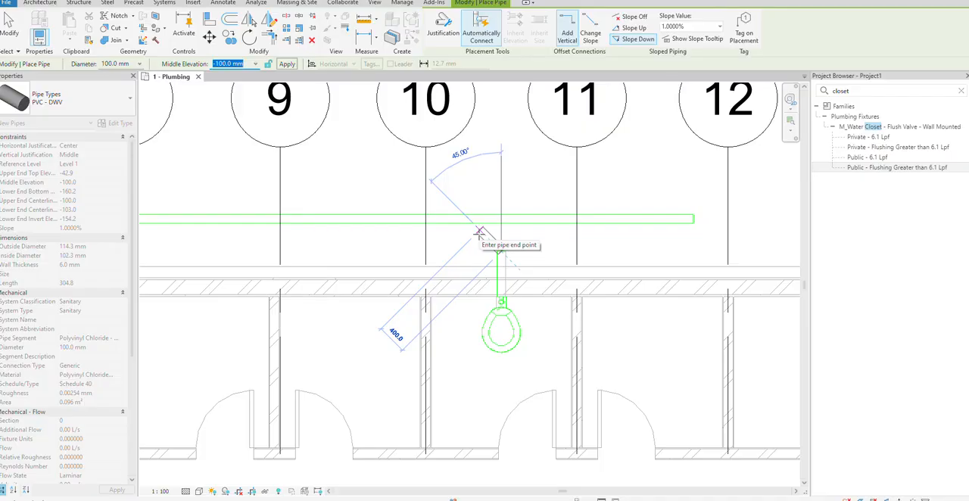
left_click(479, 233)
key("Escape")
key("Escape")
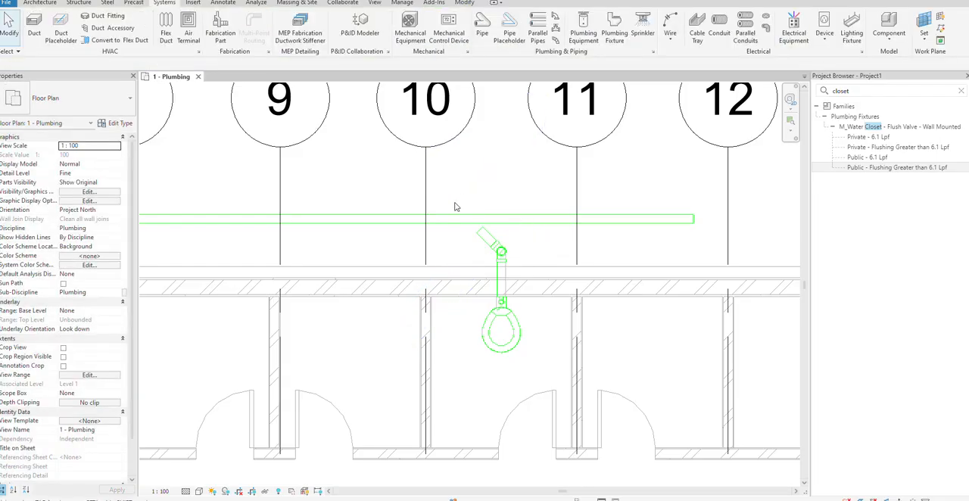
left_click_drag(450, 190, 553, 371)
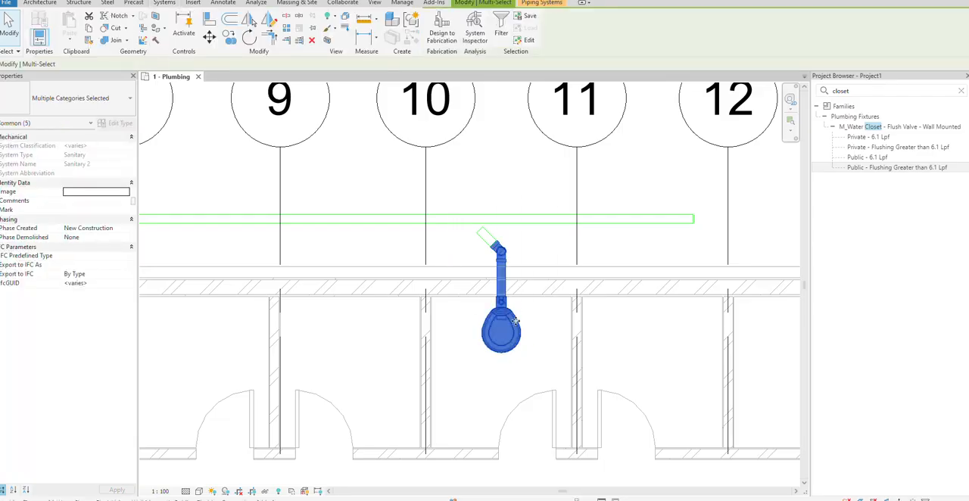
key("Escape")
key("Tab")
left_click(518, 338)
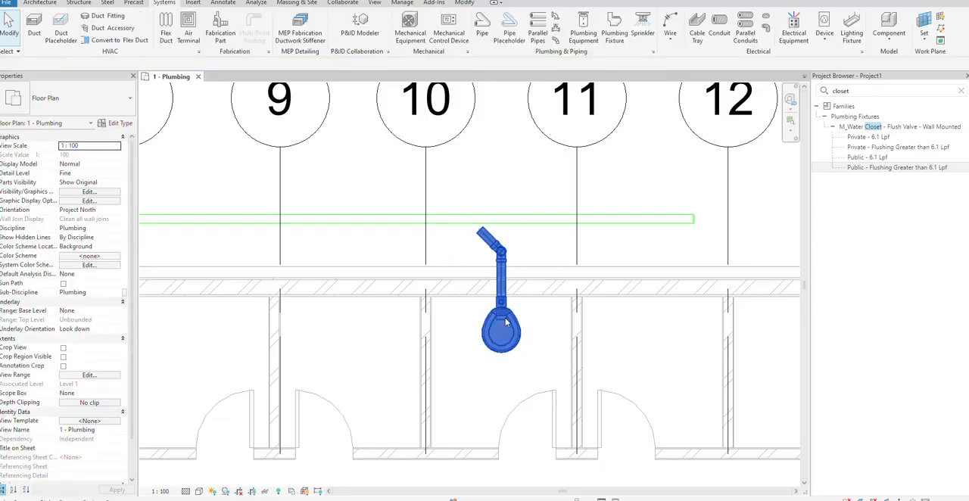
left_click(548, 260)
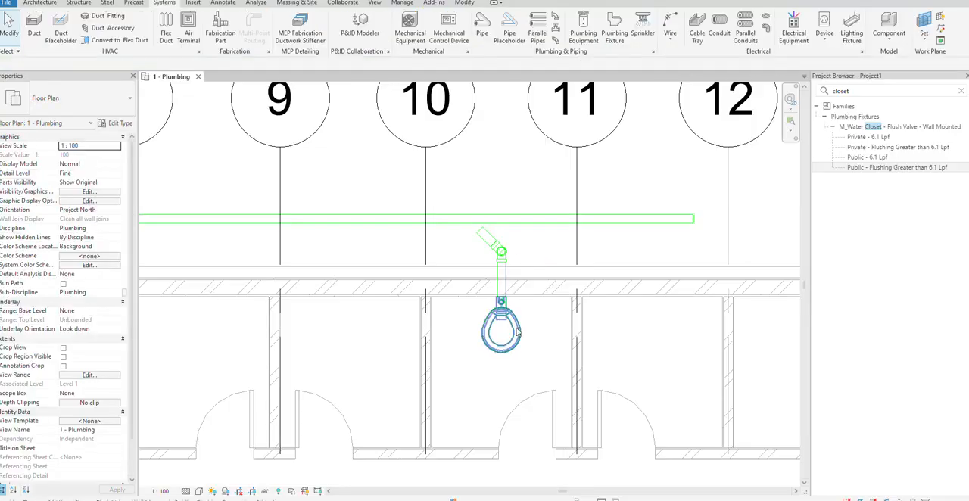
Try copying the water closet with its connected piping one stall over, from grid 10 to grid 9, and undo the copy
left_click(517, 333)
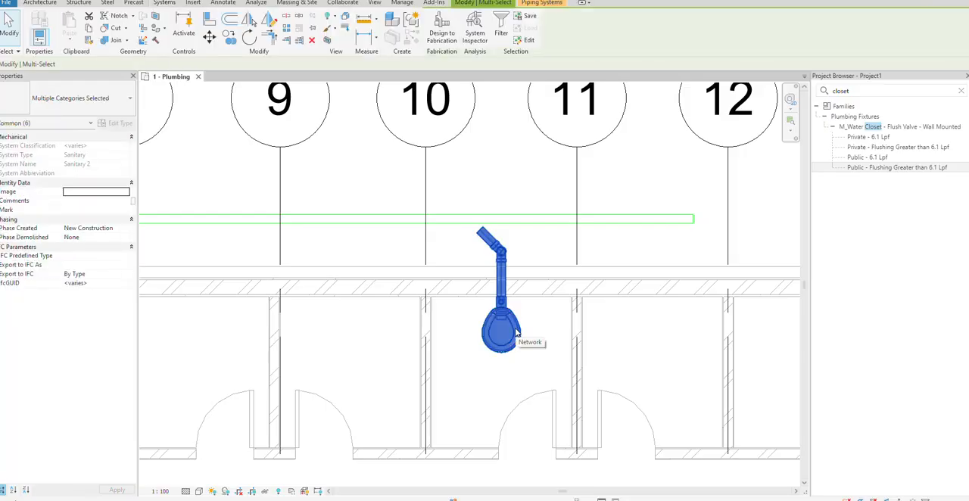
left_click(227, 38)
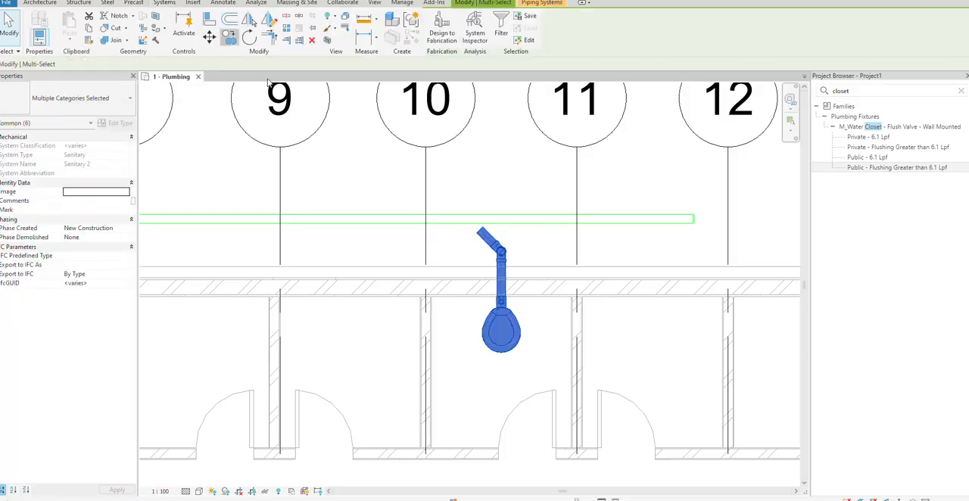
left_click(426, 179)
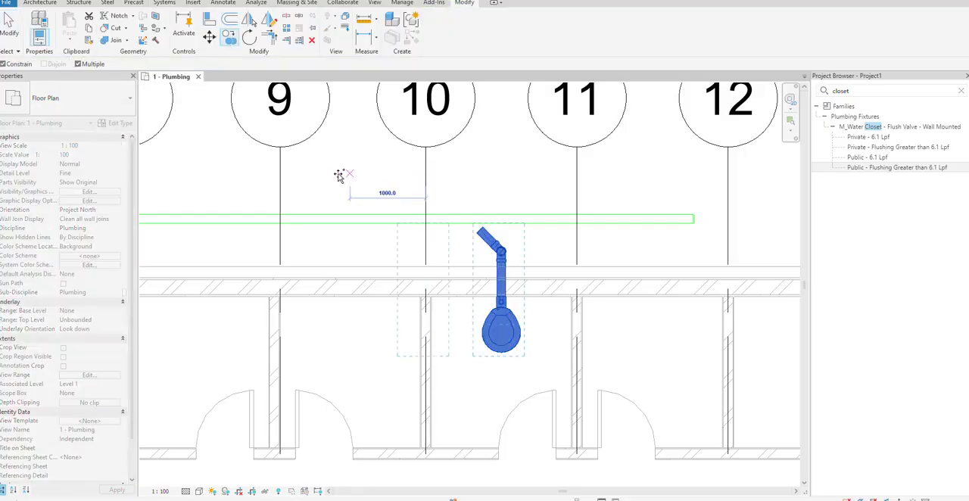
left_click(280, 176)
scroll(280, 175, "down", 3)
middle_click_drag(255, 184, 456, 169)
key("Escape")
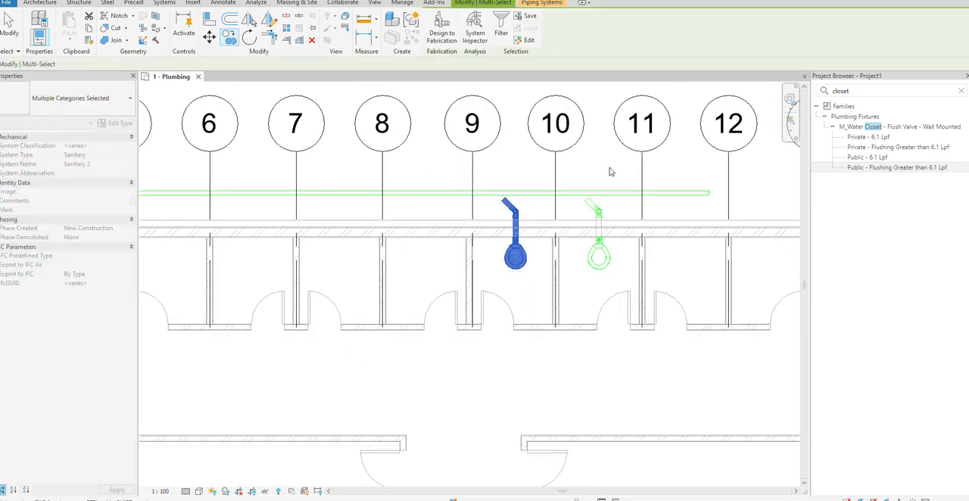
key("ctrl+z")
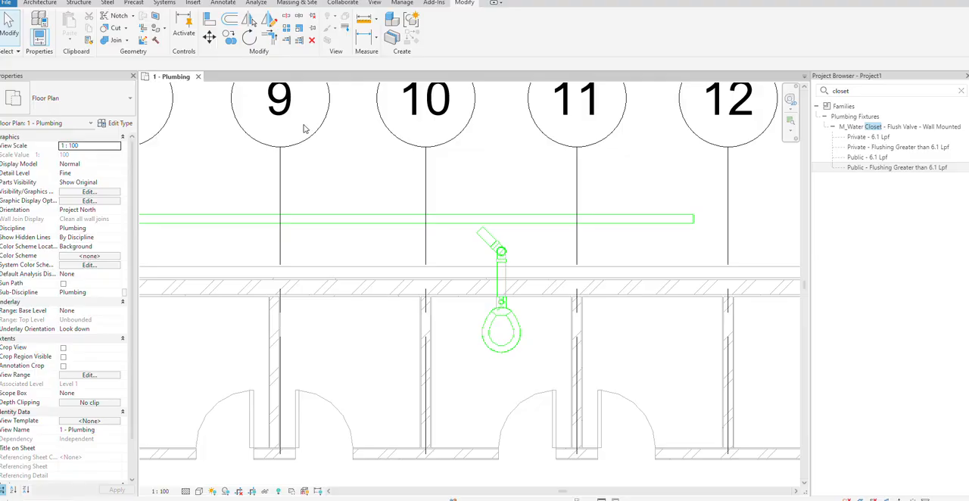
Create a diagonal building section from outside the main pipe between grids 9 and 10 to the water closet
key("s")
key("e")
left_click(398, 201)
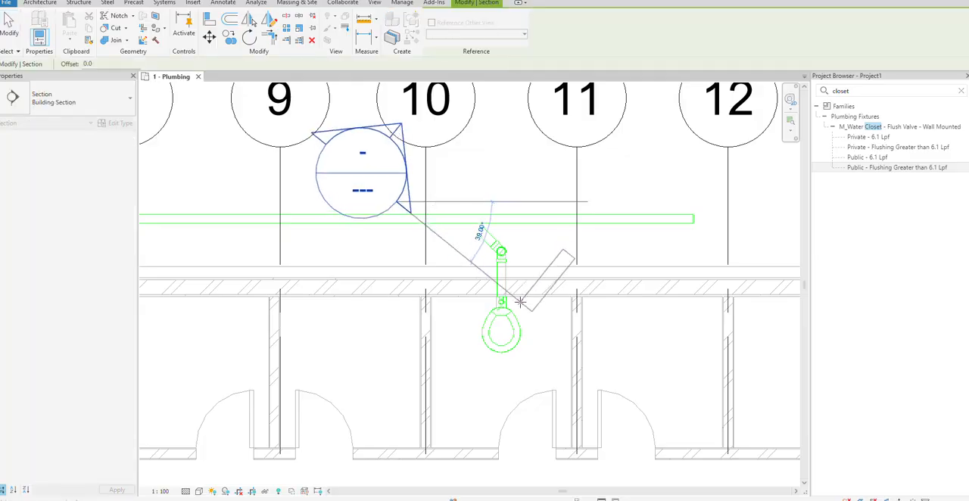
left_click(512, 315)
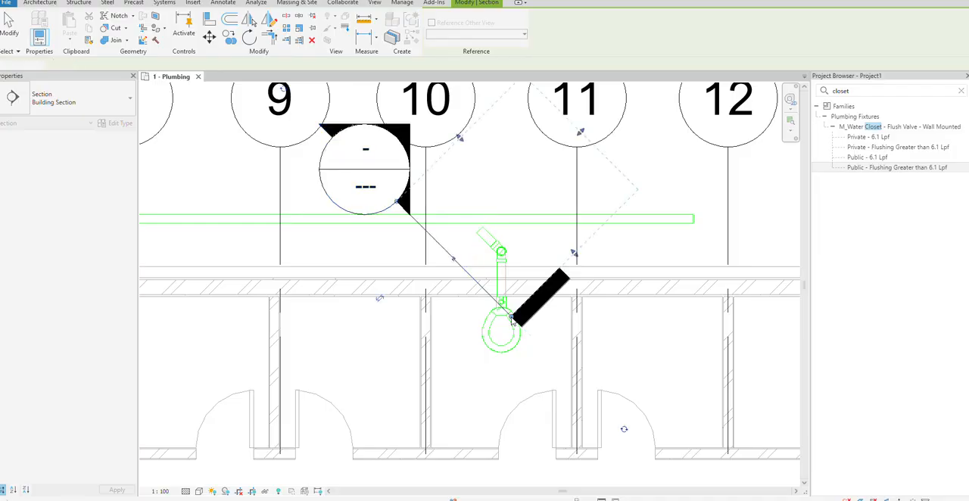
key("Escape")
Open the new section's view and set its detail level to Fine
right_click(457, 269)
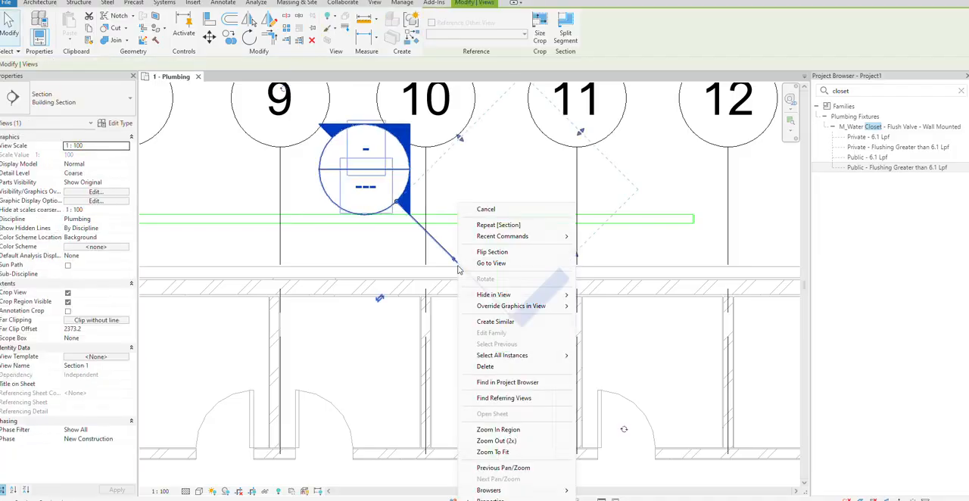
left_click(488, 259)
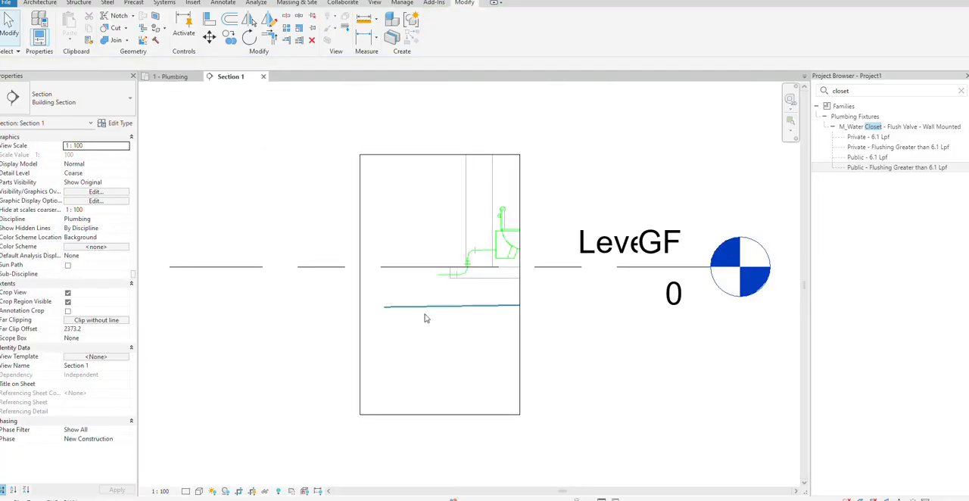
left_click(189, 493)
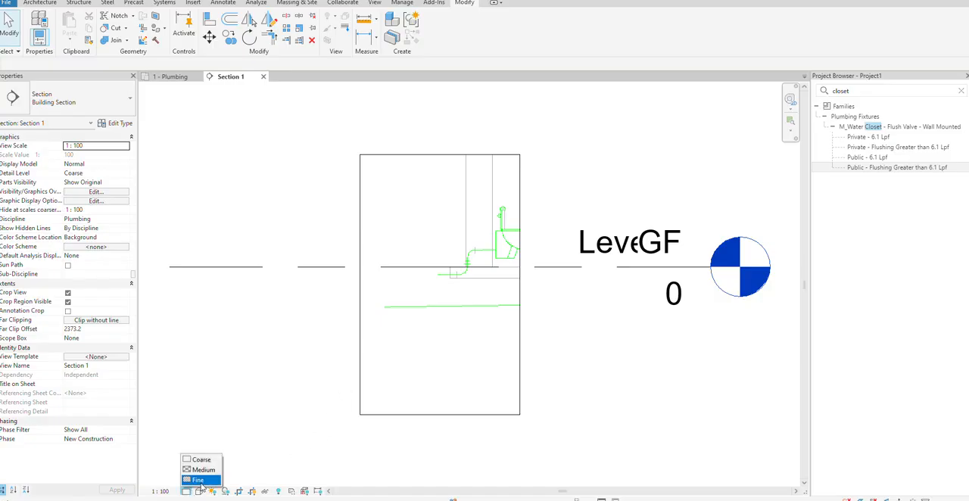
left_click(198, 482)
scroll(400, 215, "up", 2)
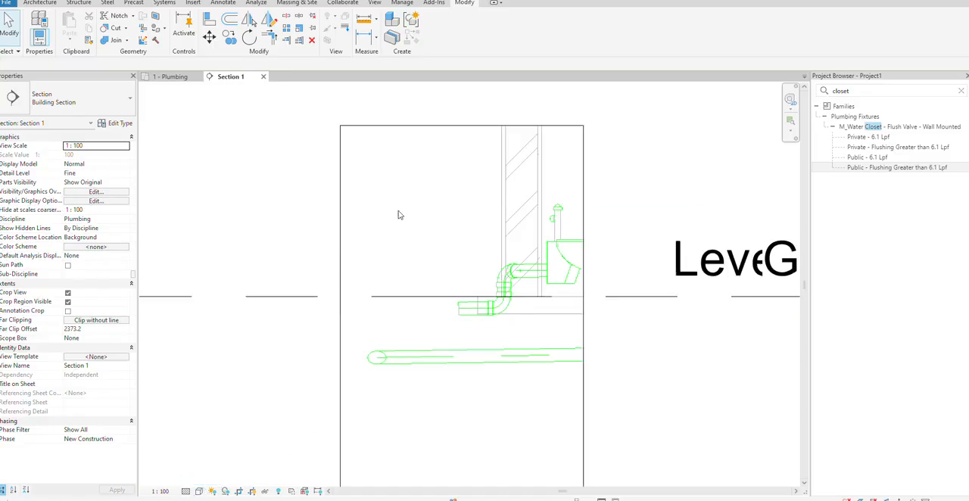
Align the water closet's branch pipe with the main pipe's centerline in the section view
key("a")
key("l")
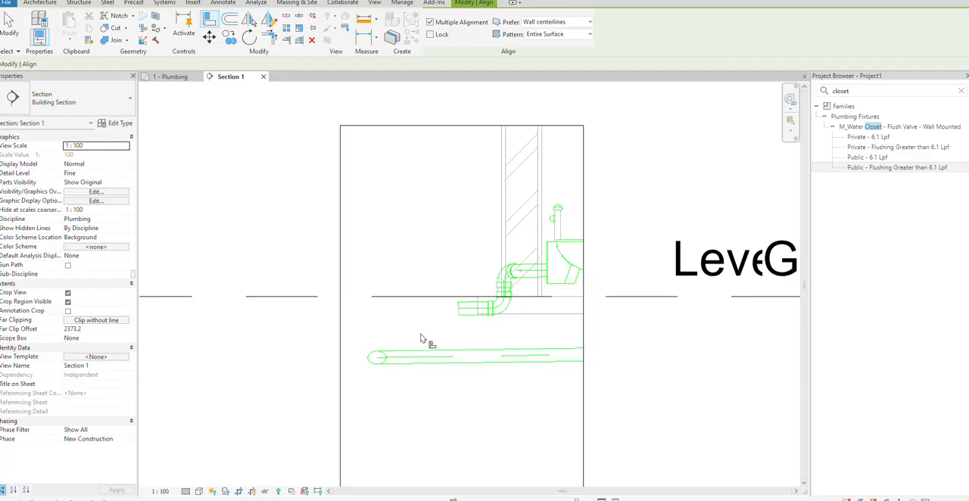
left_click(467, 311)
key("Escape")
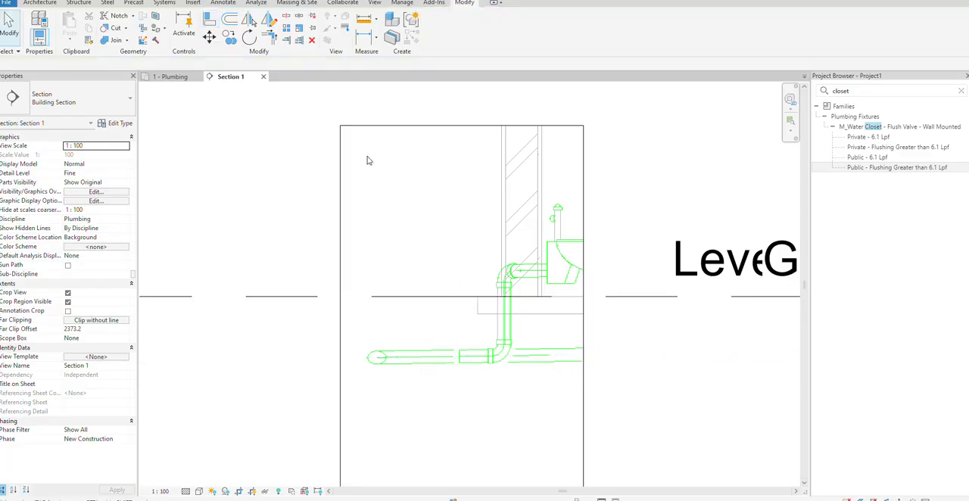
In the plumbing plan, copy the water closet, its piping and the section one stall at a time, from grid 9 to grids 8 and 7
left_click(170, 76)
scroll(477, 236, "down", 3)
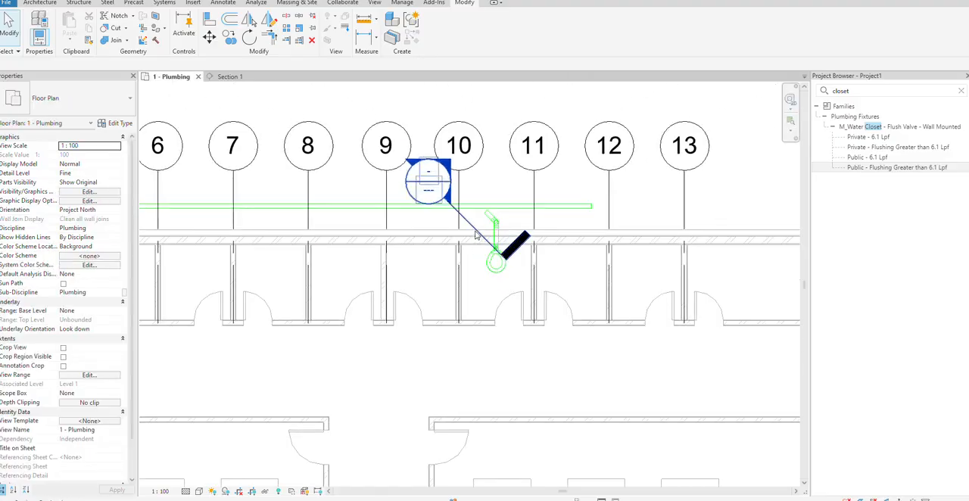
left_click(477, 236)
left_click_drag(474, 182, 528, 308)
key("Escape")
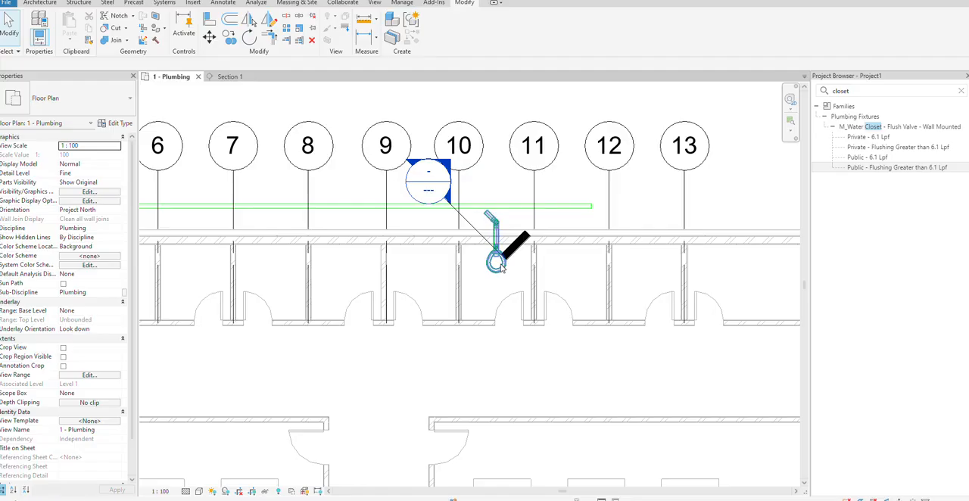
left_click(500, 264)
left_click(468, 221, "ctrl")
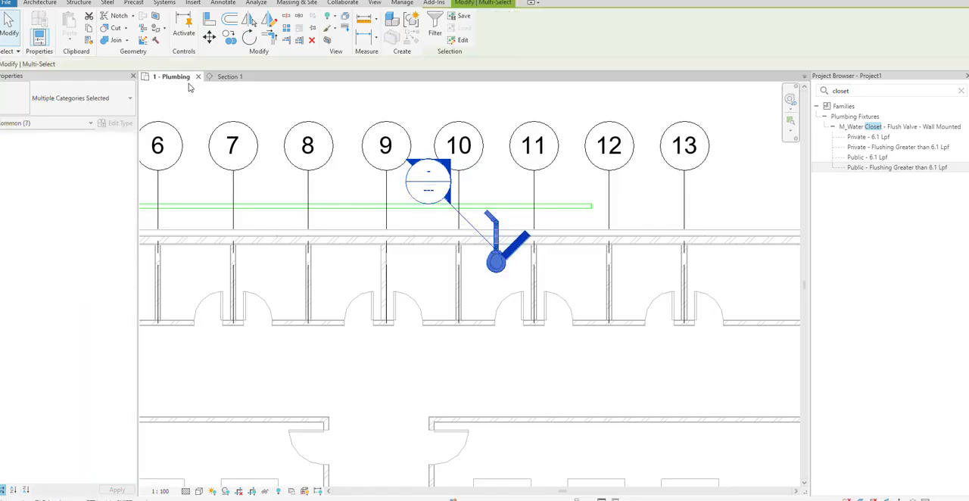
left_click(228, 37)
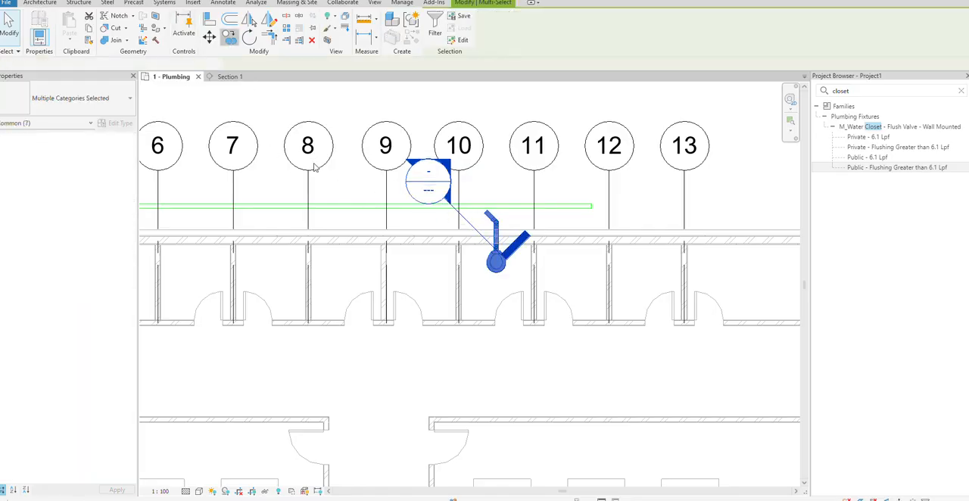
left_click(386, 184)
left_click(308, 184)
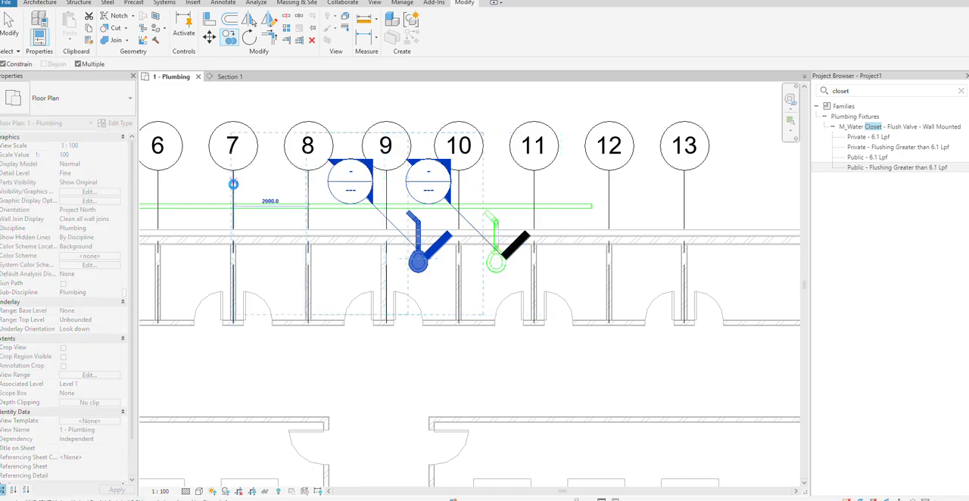
left_click(232, 185)
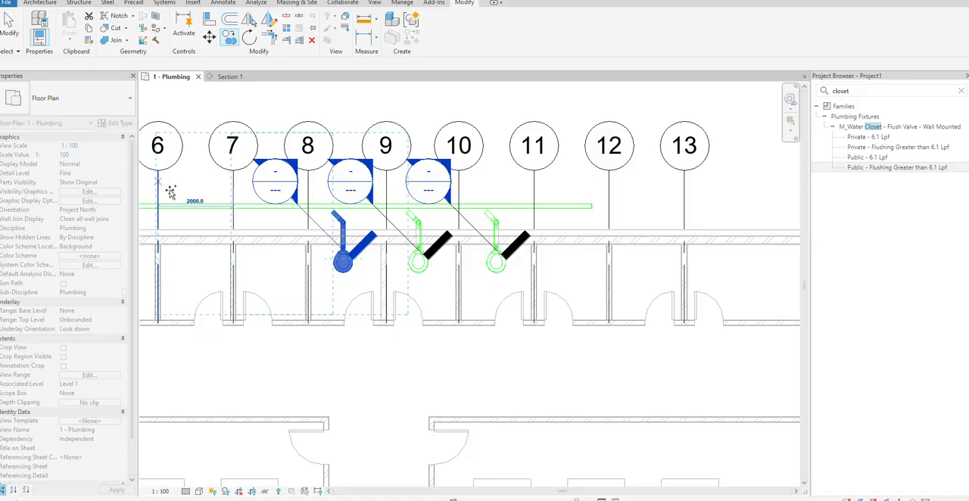
Continue the multiple copy of the closet, piping and section at grids 6, 5, 4 and 3, ending the command there
middle_click_drag(186, 192, 617, 197)
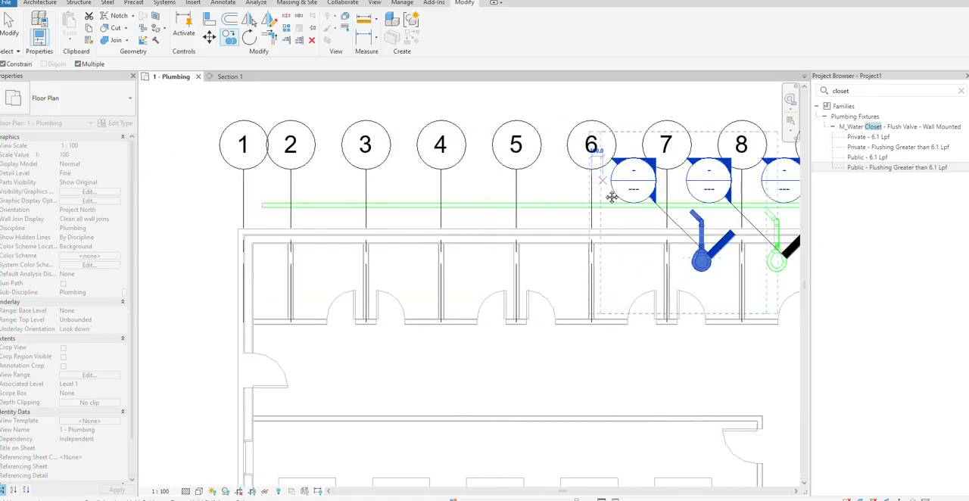
left_click(517, 186)
left_click(442, 186)
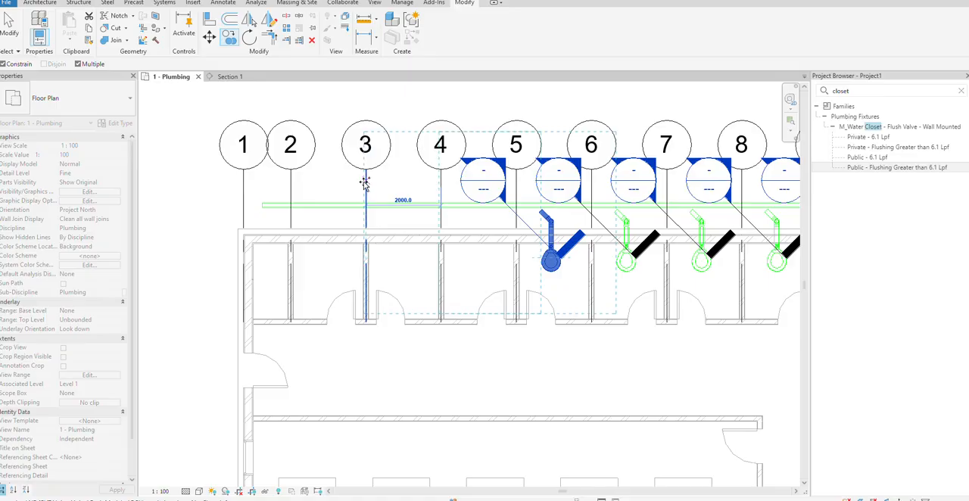
left_click(364, 182)
key("Escape")
key("Escape")
scroll(368, 180, "down", 4)
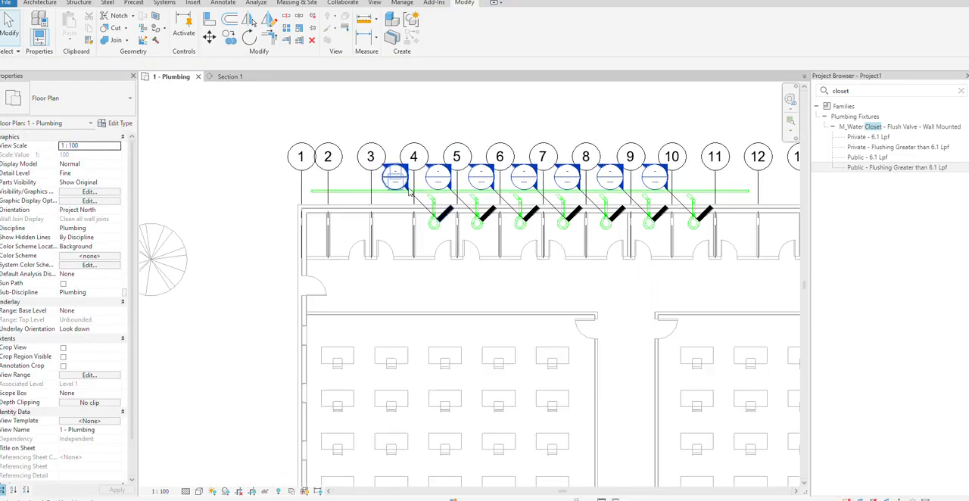
Open the section through the water closet between grids 9 and 10 and align its branch pipe with the main pipe's centerline
scroll(700, 202, "up", 3)
scroll(585, 183, "up", 2)
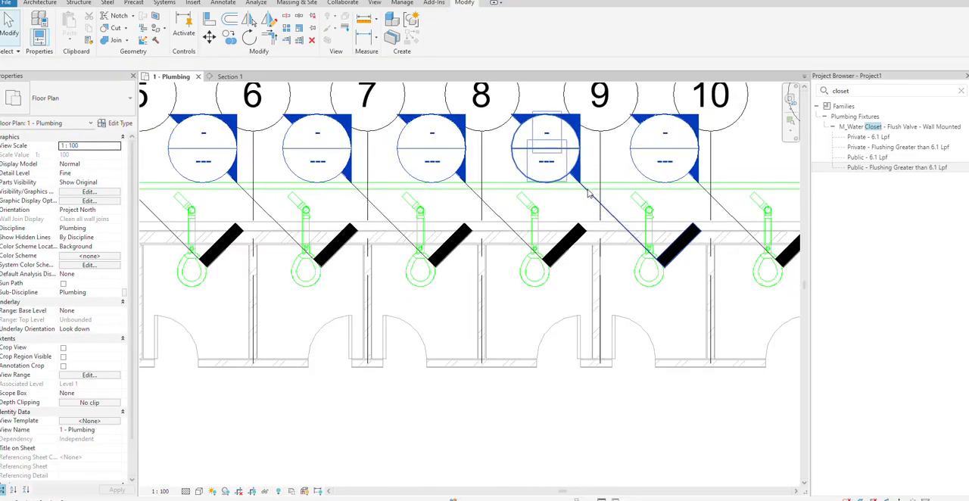
left_click(600, 208)
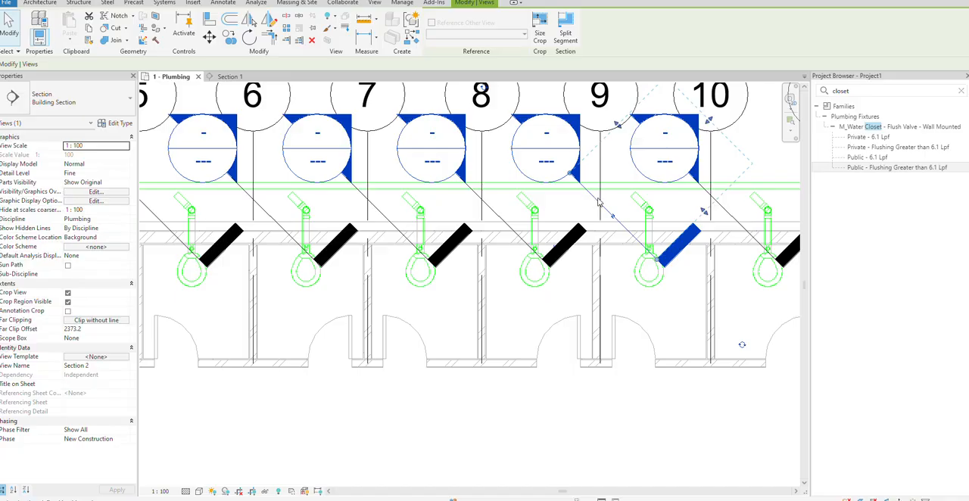
key("Escape")
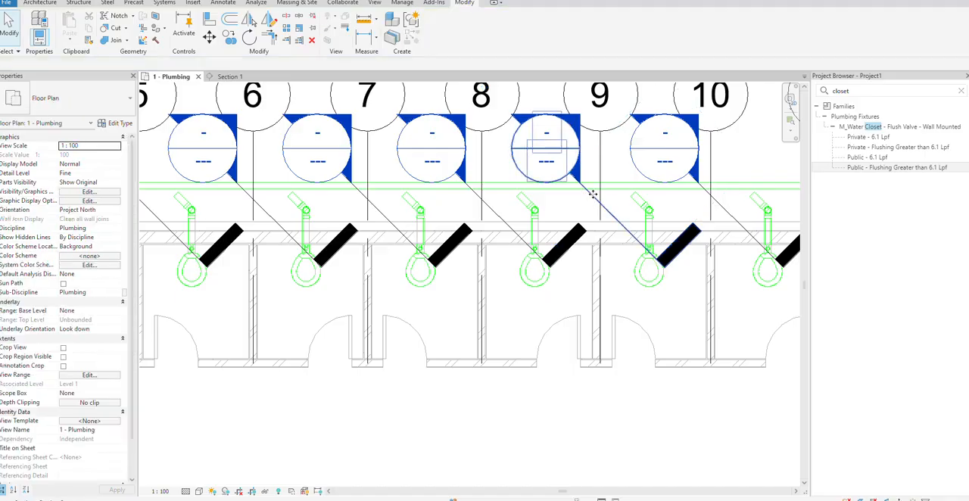
left_click(593, 195)
right_click(592, 195)
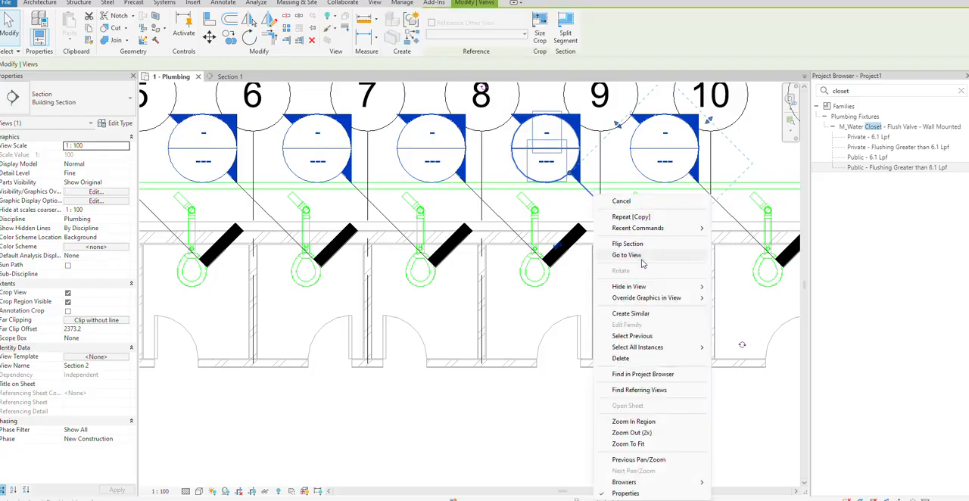
left_click(642, 255)
scroll(395, 345, "up", 1)
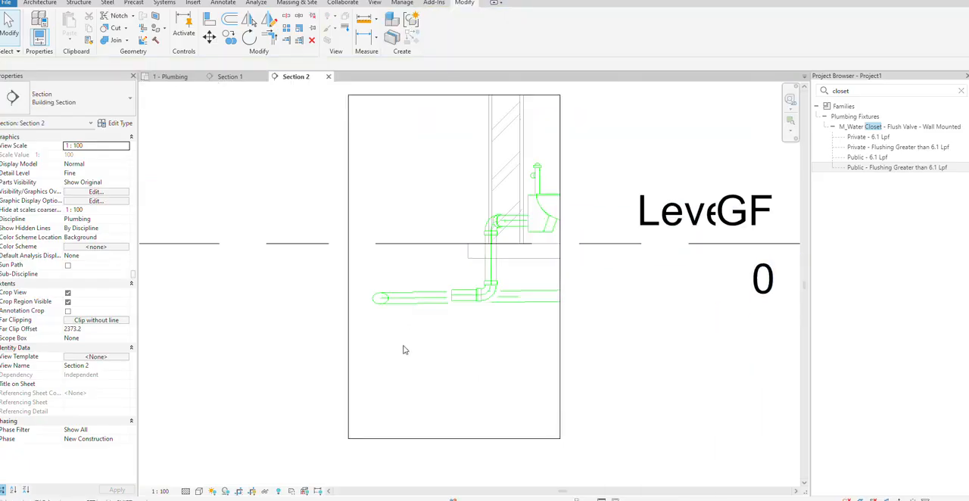
key("a")
key("l")
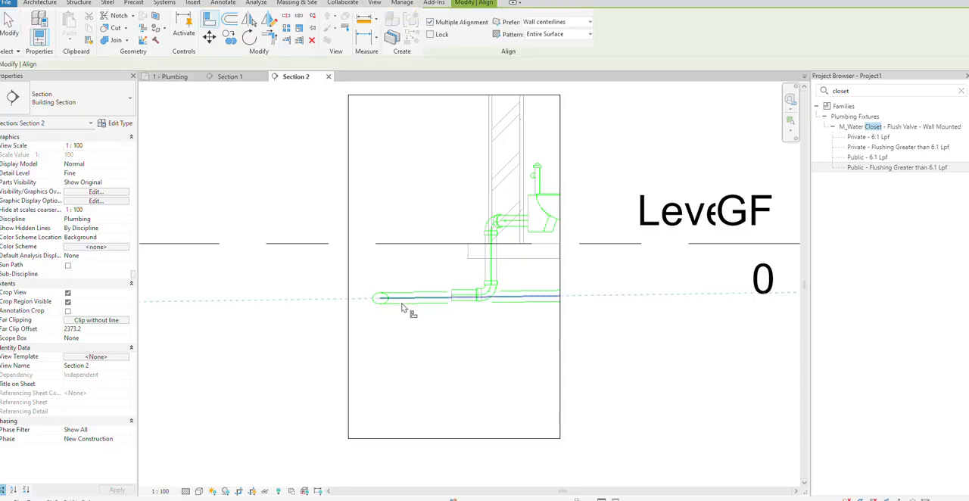
key("Escape")
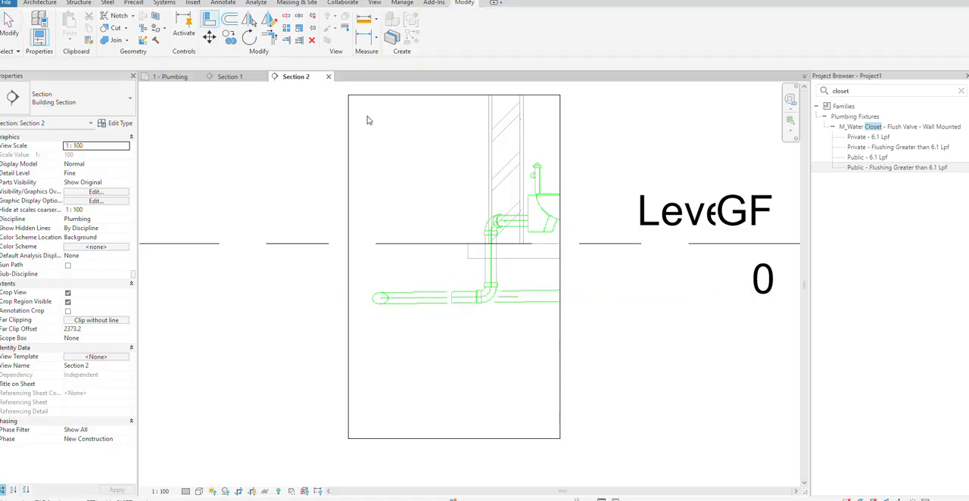
Close the Section 1 and Section 2 views and delete both section marks from the plan
left_click(328, 77)
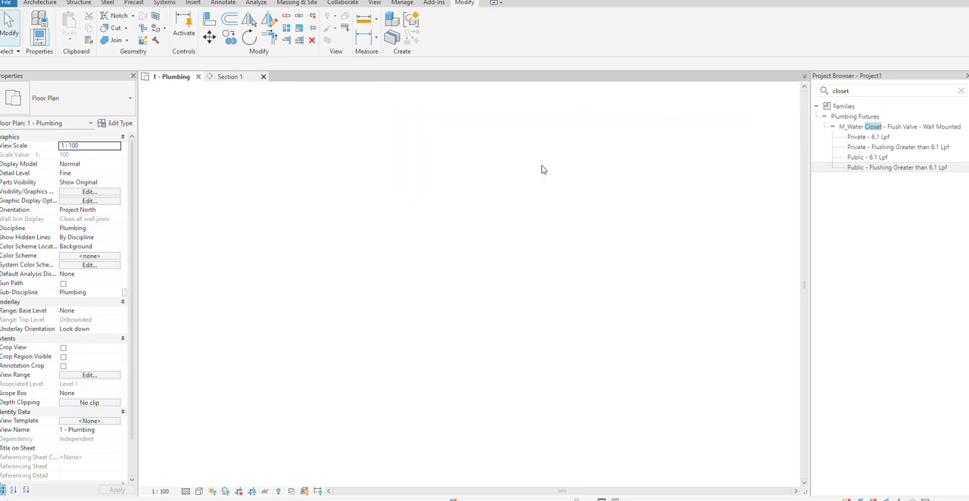
left_click(263, 77)
left_click(603, 204)
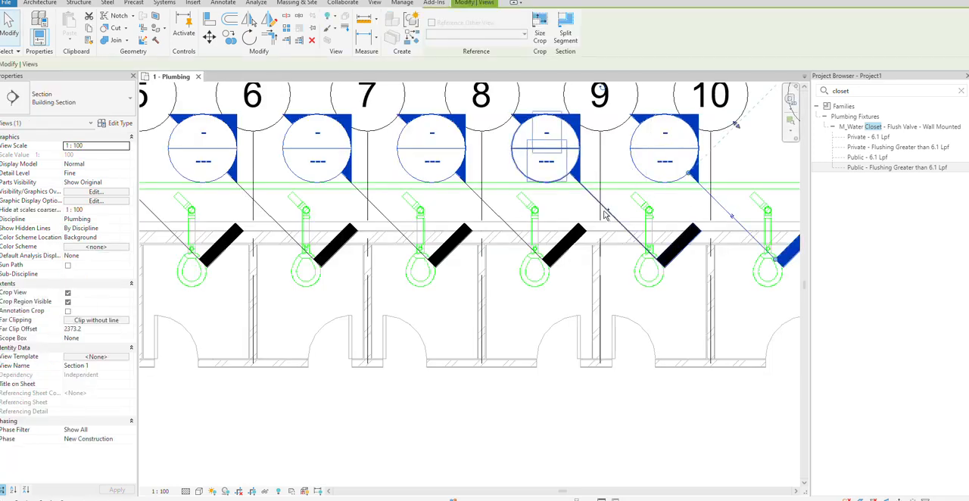
right_click(603, 204)
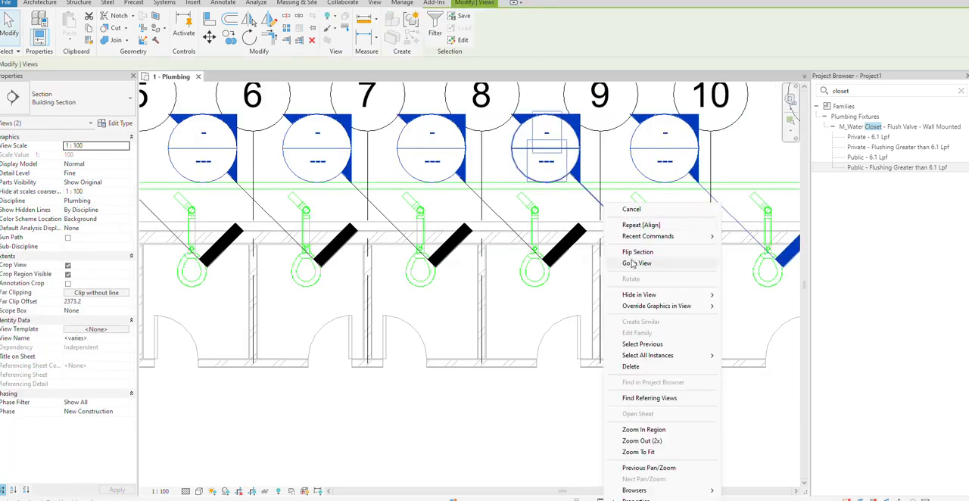
left_click(631, 366)
left_click(520, 284)
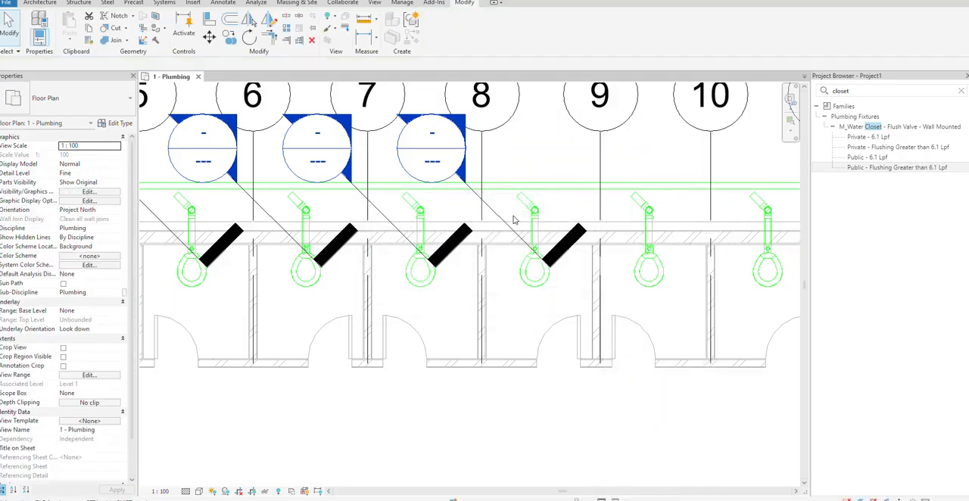
Open the section views through the water closets between grids 8–9, 7–8 and 6–7, returning to the plumbing plan
left_click(496, 212)
right_click(494, 204)
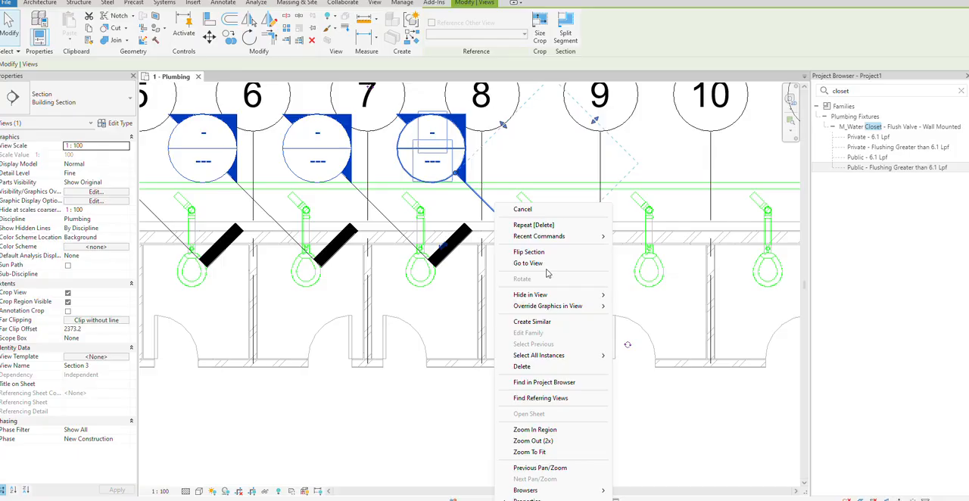
left_click(546, 265)
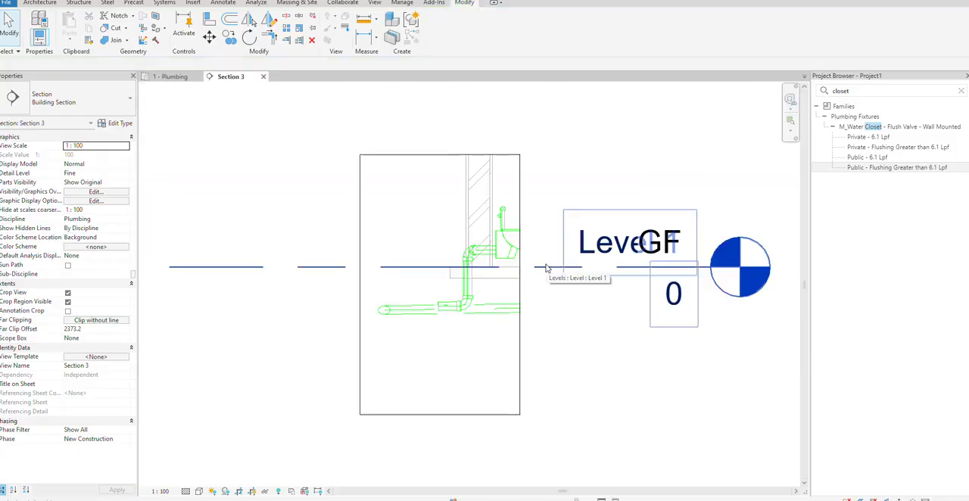
left_click(173, 78)
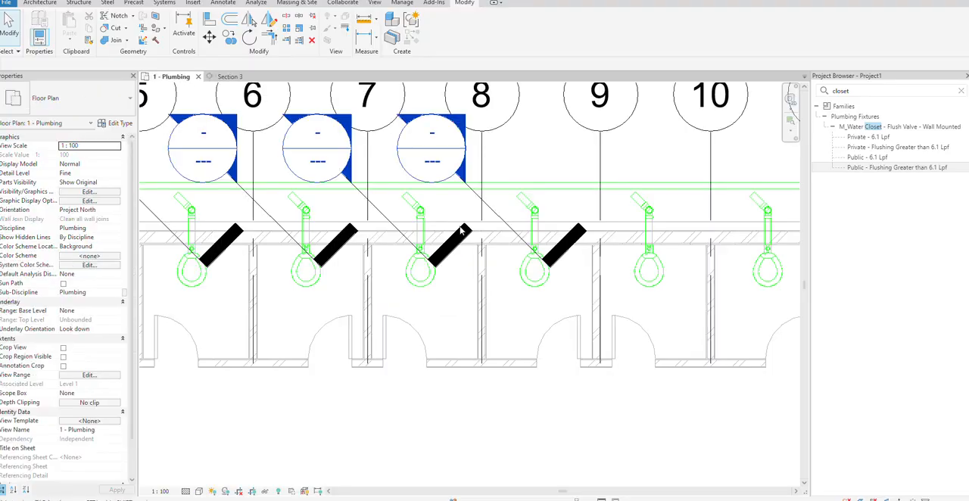
right_click(399, 204)
left_click(437, 263)
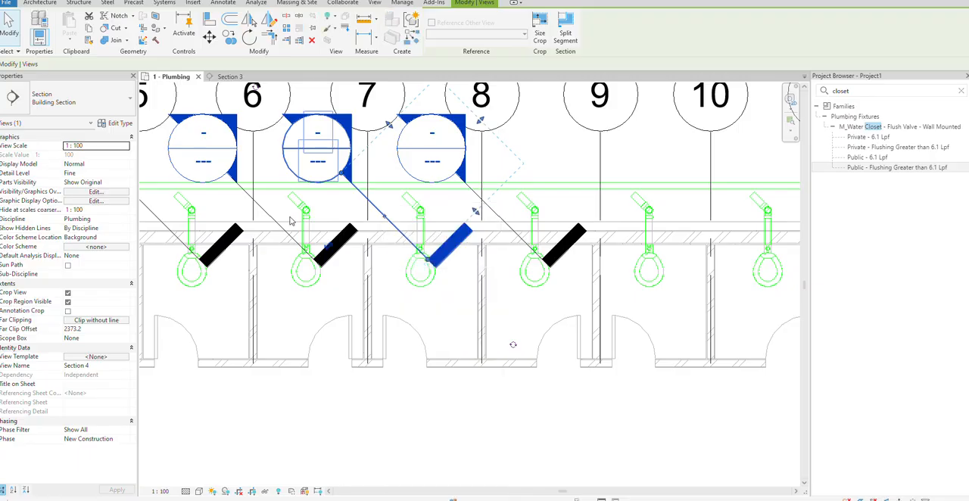
left_click(171, 76)
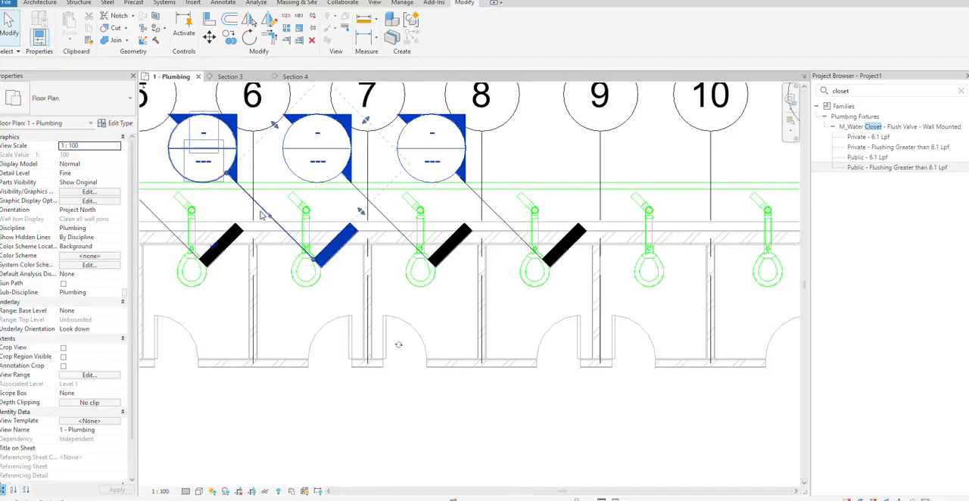
right_click(265, 206)
left_click(295, 263)
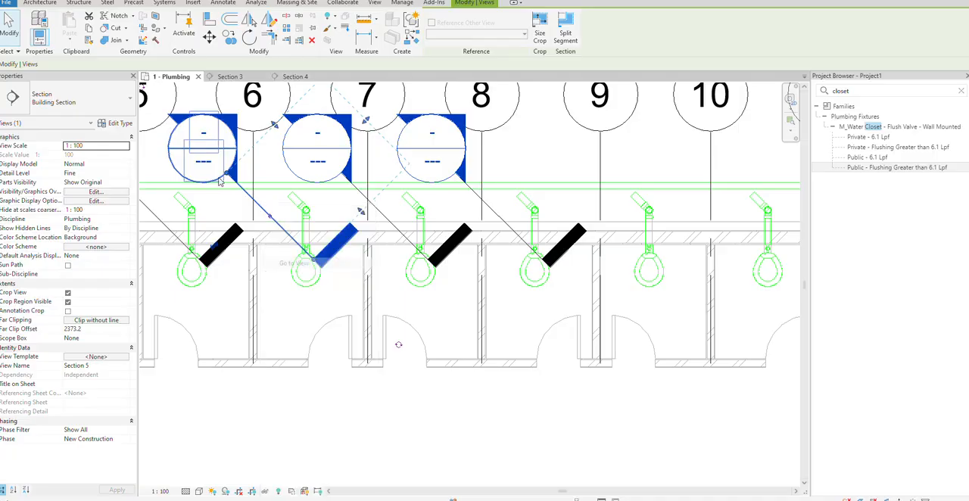
left_click(171, 77)
Open the section views through the water closets between grids 5–6 and 4–5, returning to the plumbing plan
middle_click_drag(286, 242, 280, 217)
left_click(324, 127)
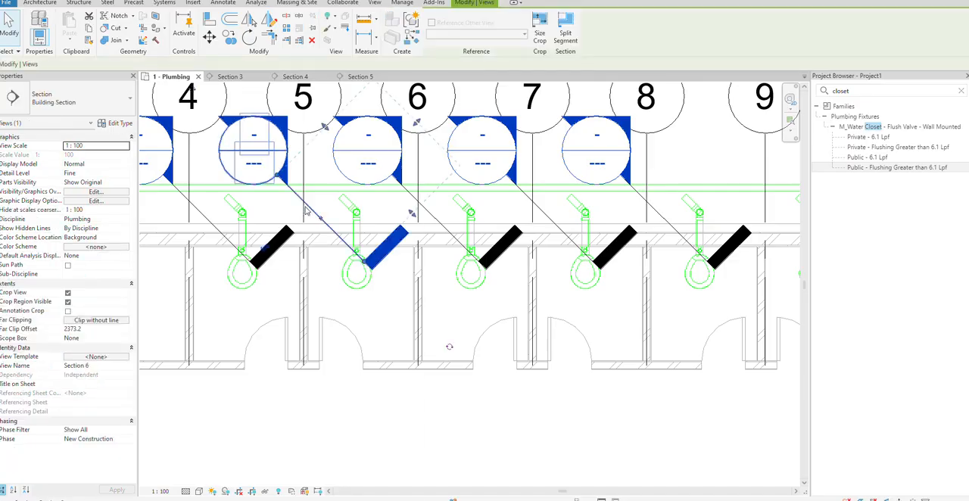
right_click(302, 202)
left_click(332, 261)
left_click(171, 77)
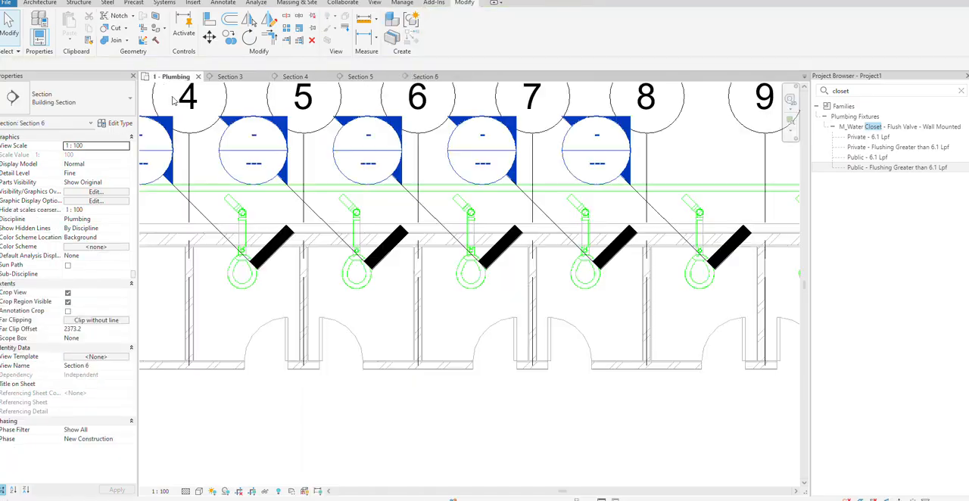
left_click(199, 209)
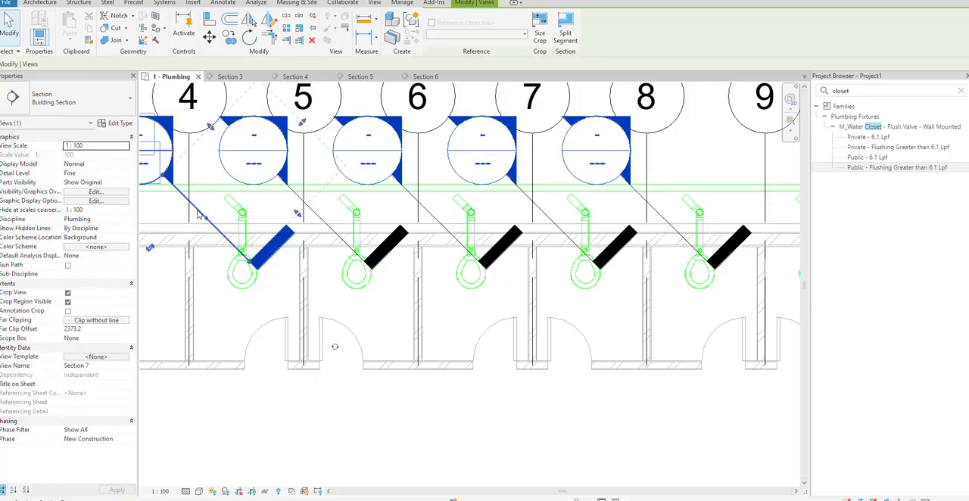
right_click(198, 205)
left_click(234, 263)
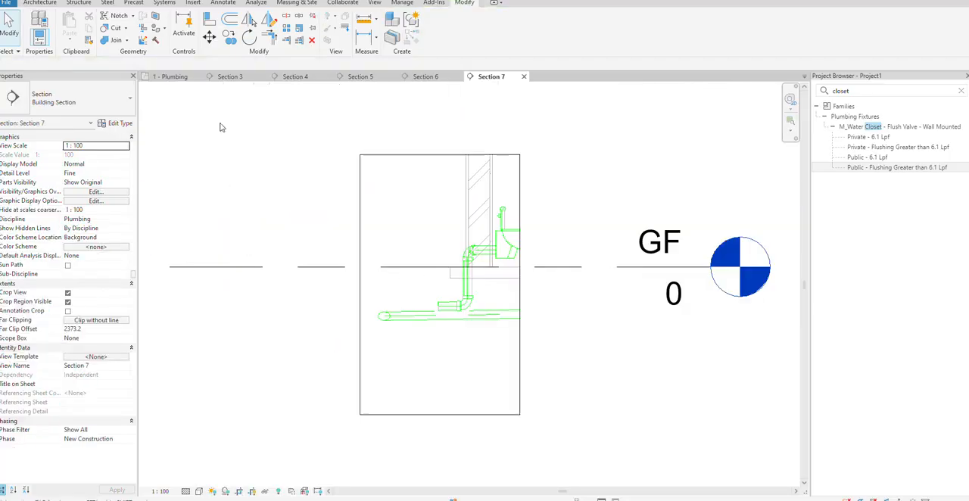
left_click(173, 76)
Align the branch pipe with the main pipe's centerline in the Section 3 view
scroll(257, 250, "down", 2)
middle_click_drag(257, 251, 301, 252)
left_click(229, 77)
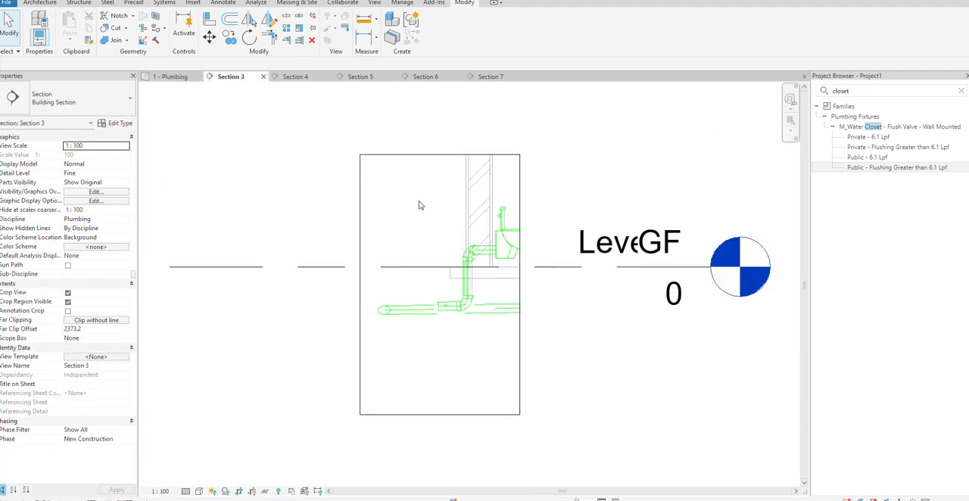
scroll(550, 262, "up", 2)
scroll(311, 377, "up", 2)
key("a")
key("l")
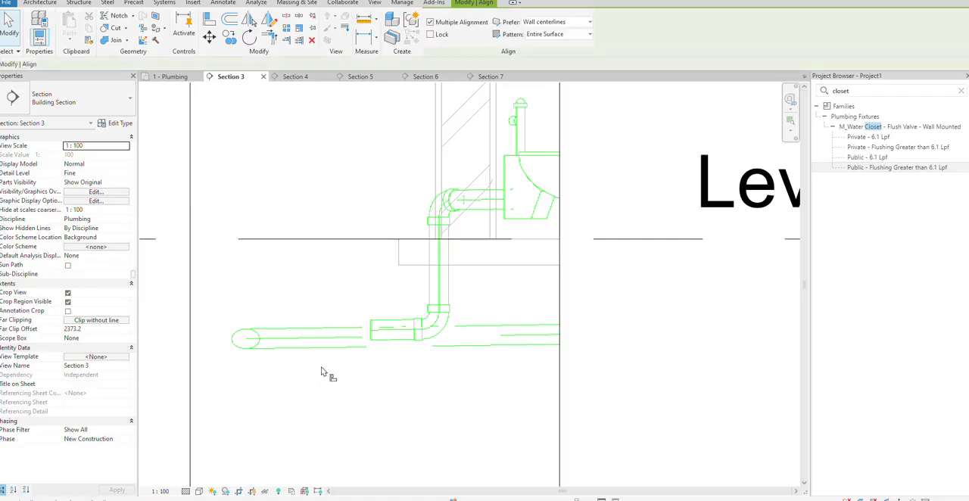
left_click(373, 333)
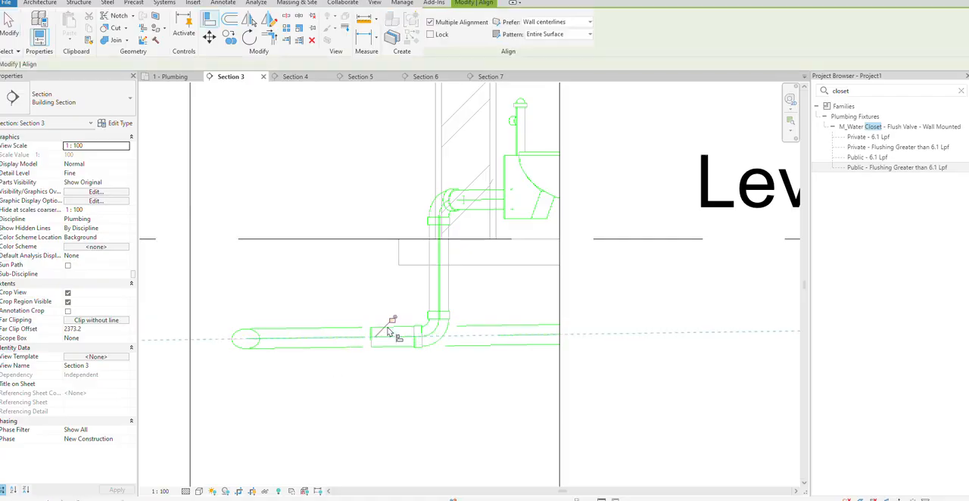
Align the branch pipes with the main pipe's centerline in the Section 4 and Section 5 views
left_click(295, 78)
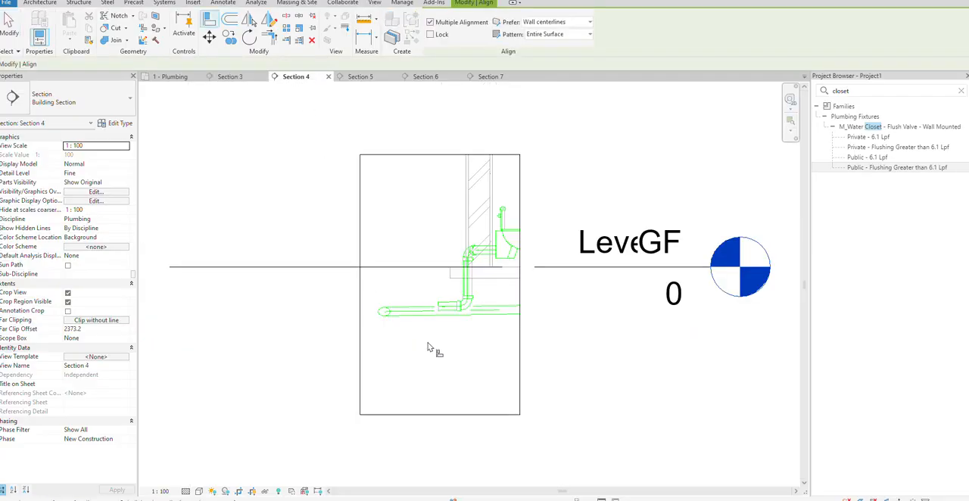
left_click(423, 312)
left_click(365, 77)
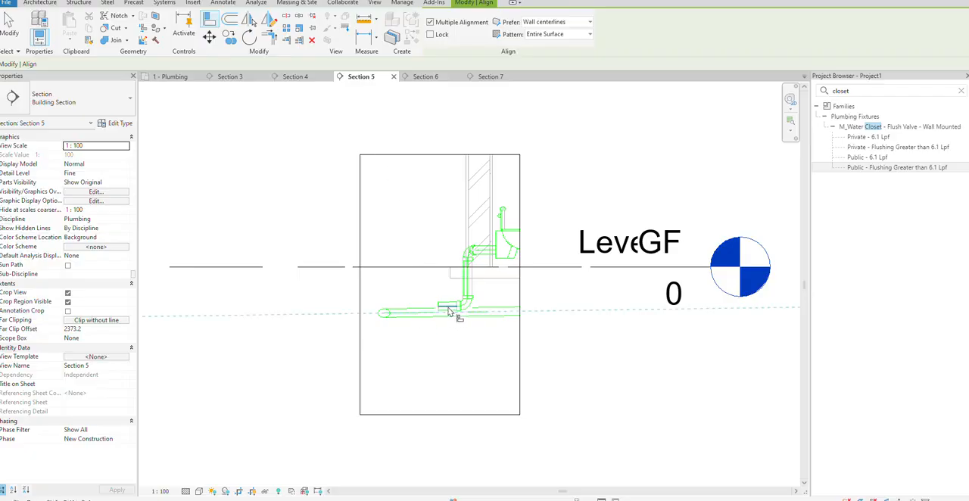
Align the branch pipes with the main pipe's centerline in the Section 6 and Section 7 views
left_click(422, 76)
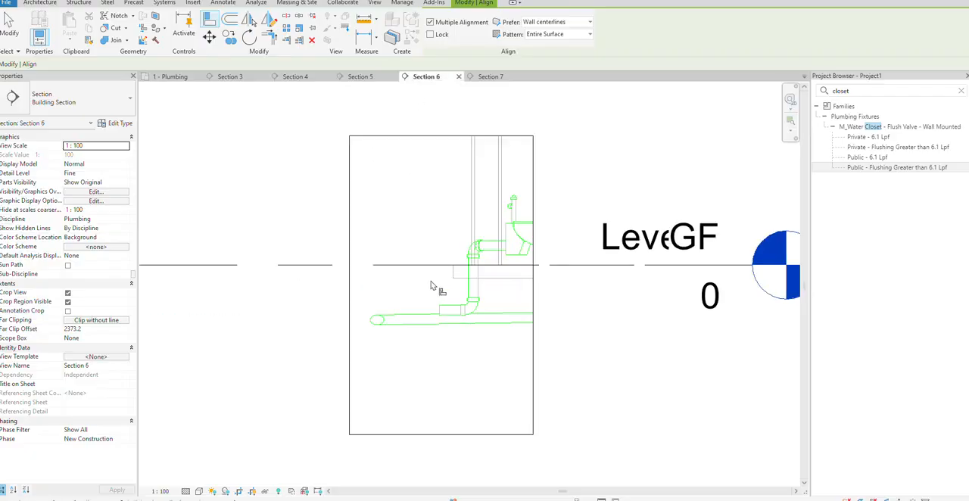
scroll(428, 316, "up", 3)
left_click(411, 354)
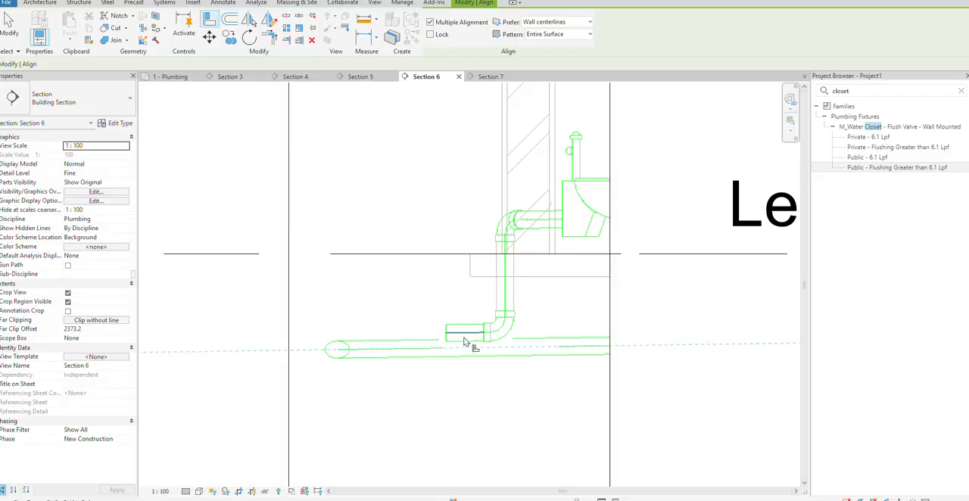
left_click(465, 335)
left_click(492, 77)
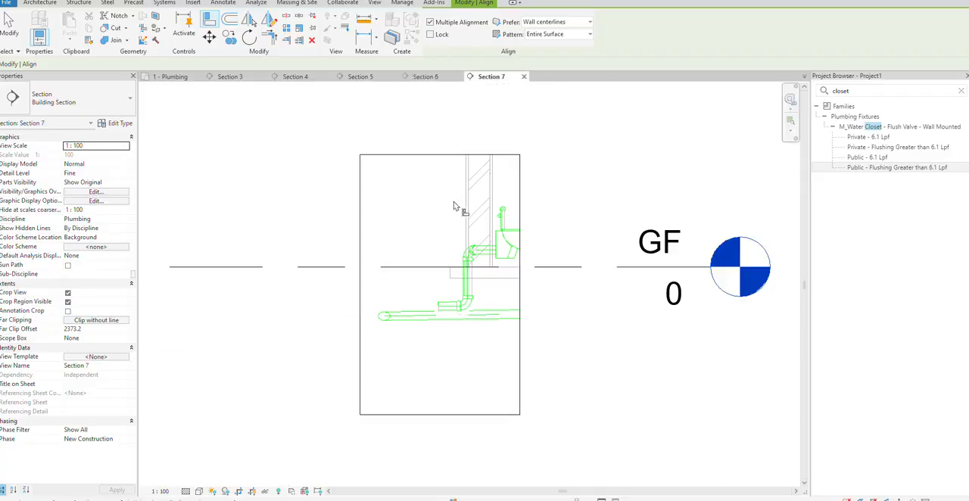
left_click(412, 316)
left_click(446, 311)
key("Escape")
Filter the area around the stalls in the plumbing plan to Views only and delete the five section marks
left_click(171, 77)
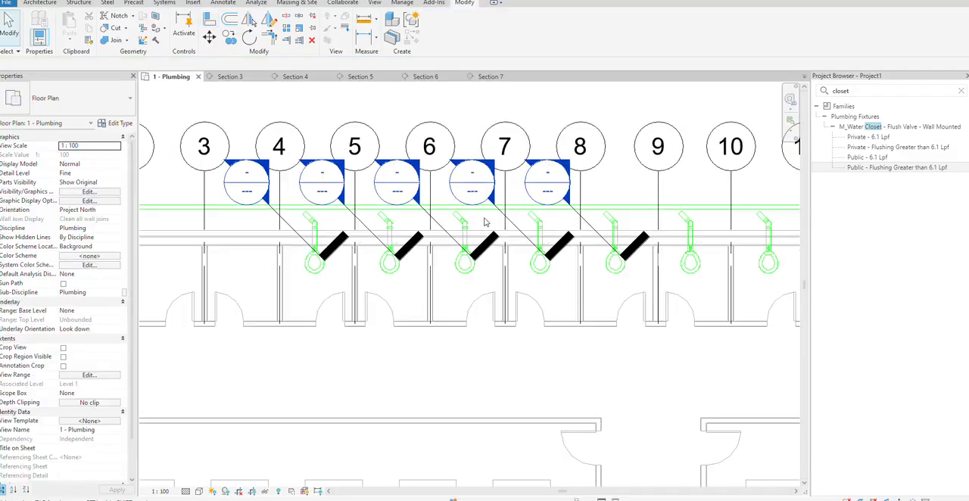
scroll(485, 222, "down", 3)
scroll(500, 197, "up", 2)
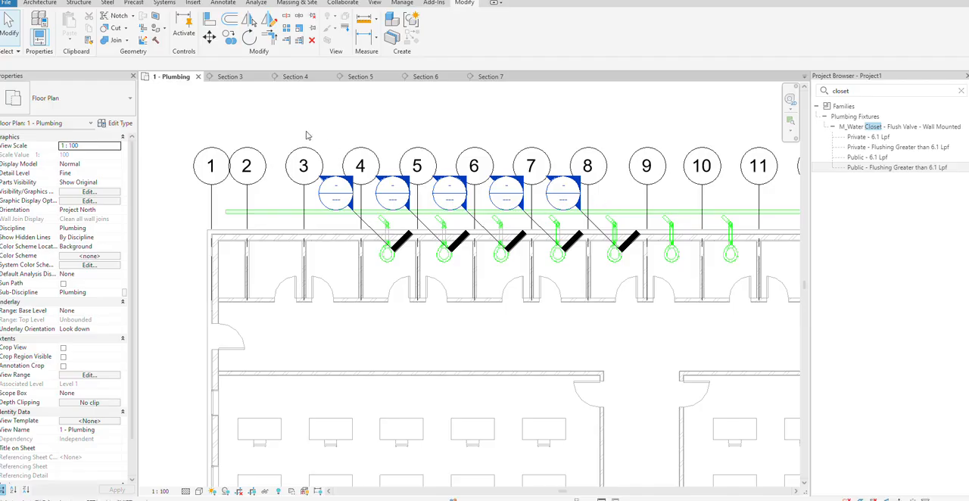
left_click_drag(299, 117, 669, 294)
left_click(435, 29)
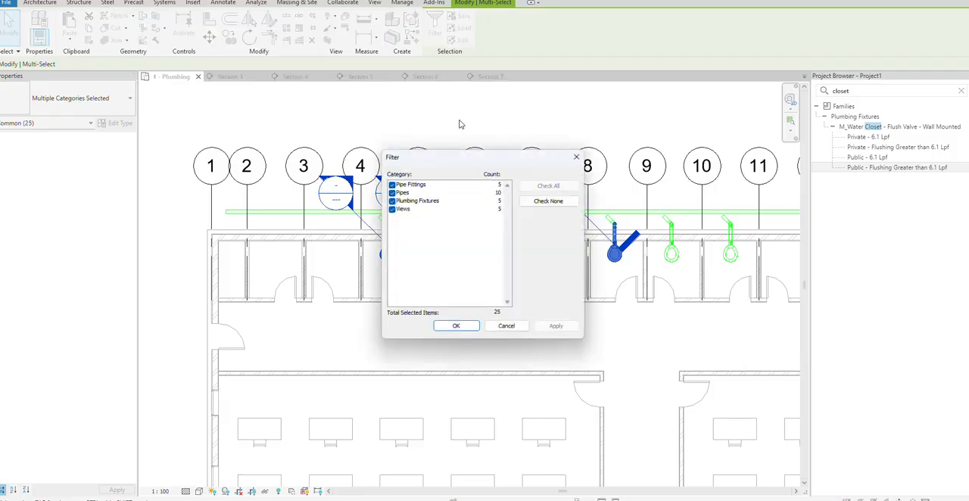
left_click(549, 206)
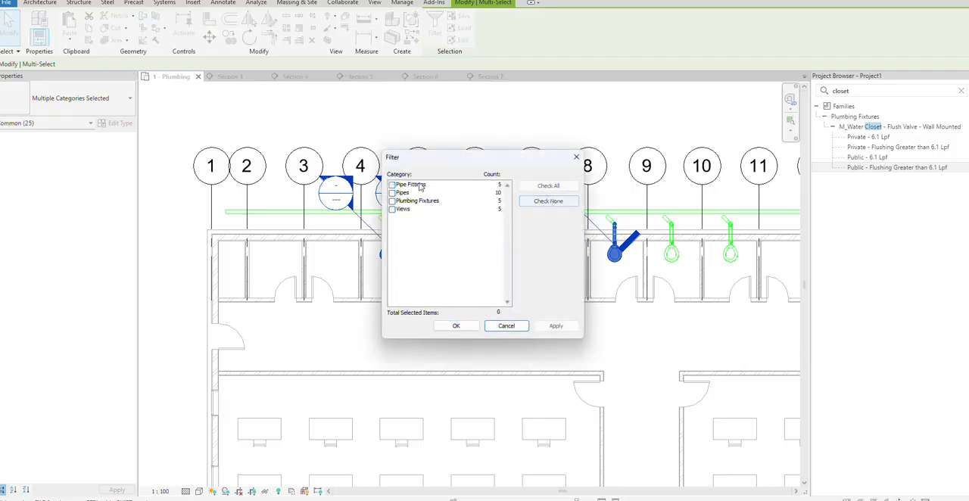
left_click(391, 209)
left_click(456, 325)
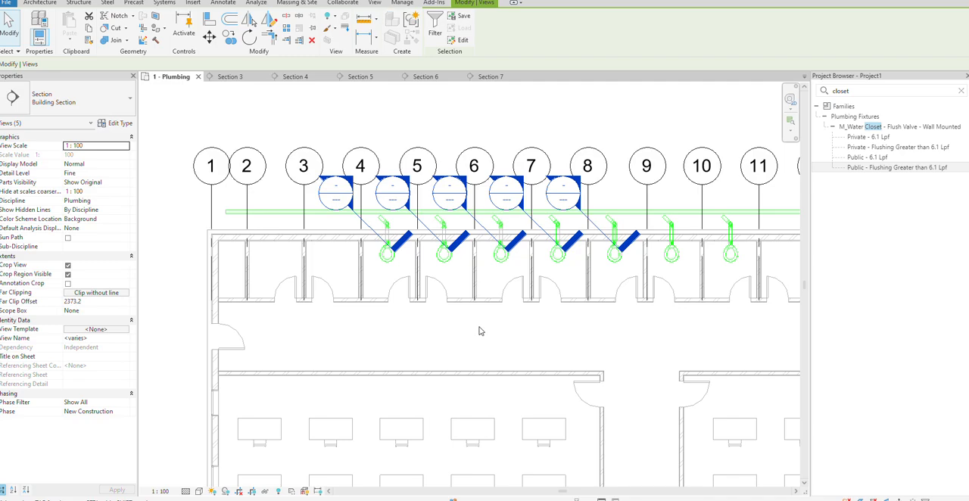
left_click(312, 40)
left_click(520, 289)
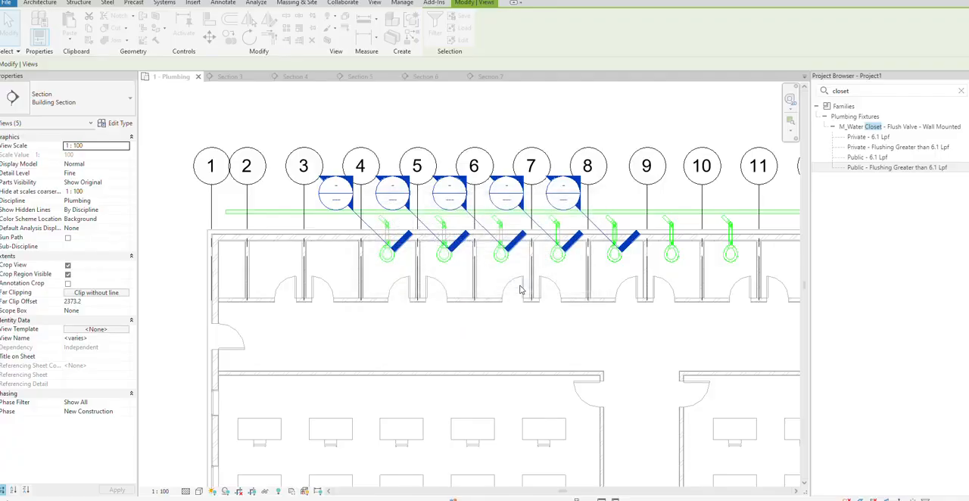
Connect all the water closet branch pipes to the main pipe with Trim/Extend Multiple Elements, using the main pipe as boundary
scroll(389, 189, "up", 2)
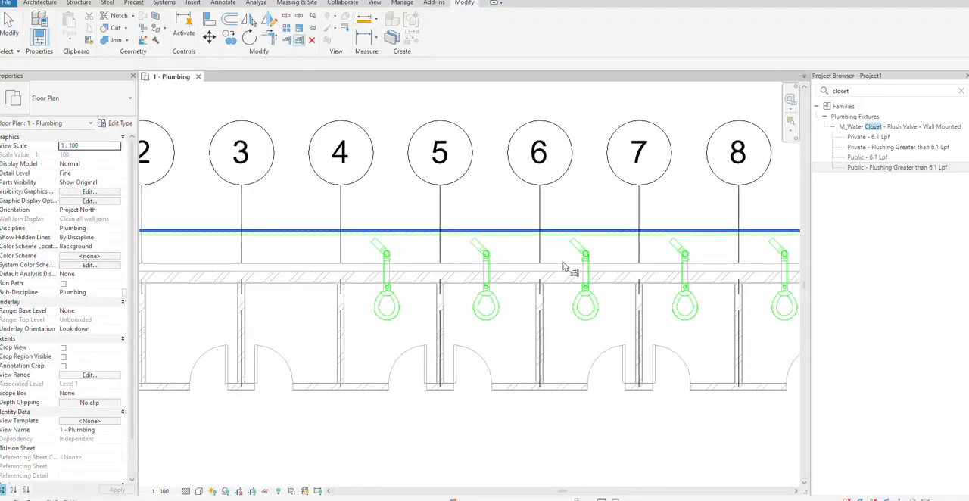
scroll(647, 274, "down", 2)
scroll(704, 262, "up", 2)
middle_click_drag(704, 262, 417, 270)
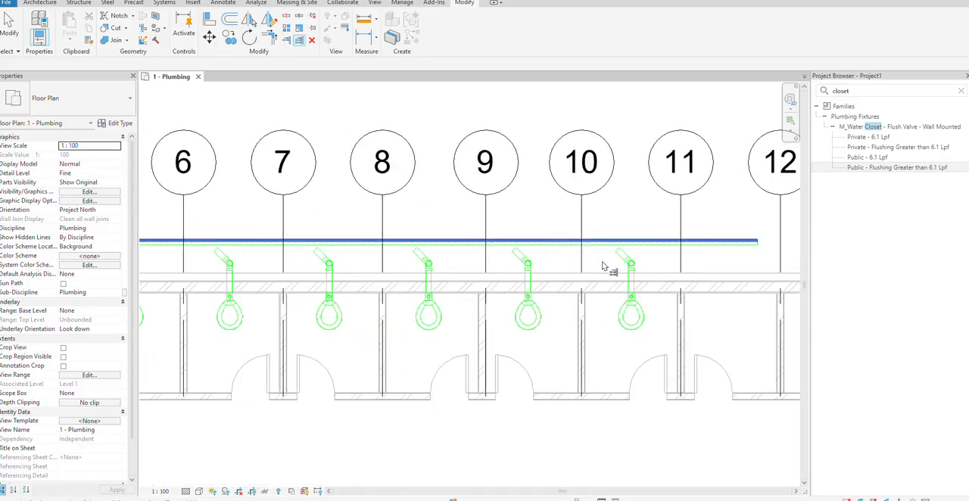
scroll(603, 265, "up", 2)
left_click_drag(675, 244, 371, 252)
scroll(394, 248, "down", 3)
middle_click_drag(335, 252, 538, 239)
left_click_drag(538, 239, 240, 235)
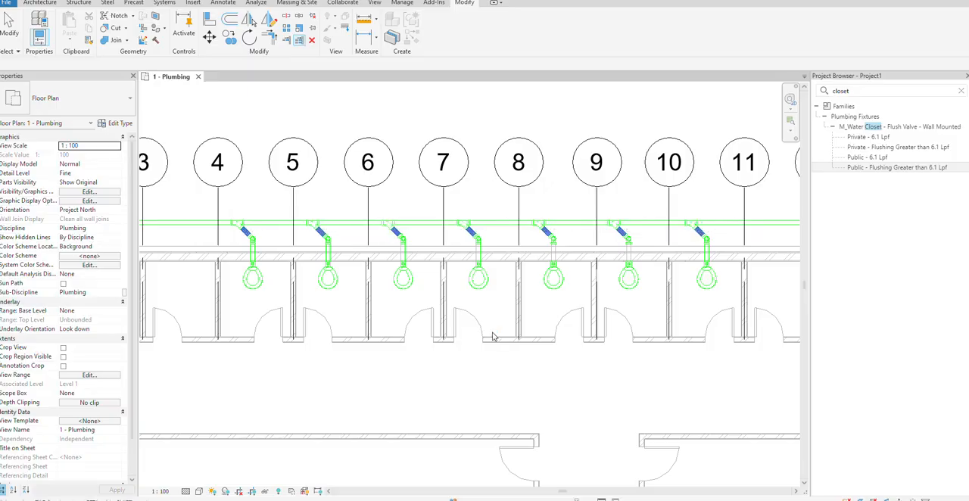
Select the whole connected sanitary network including the water closets and isolate it in a 3D view with a selection box
scroll(312, 187, "up", 3)
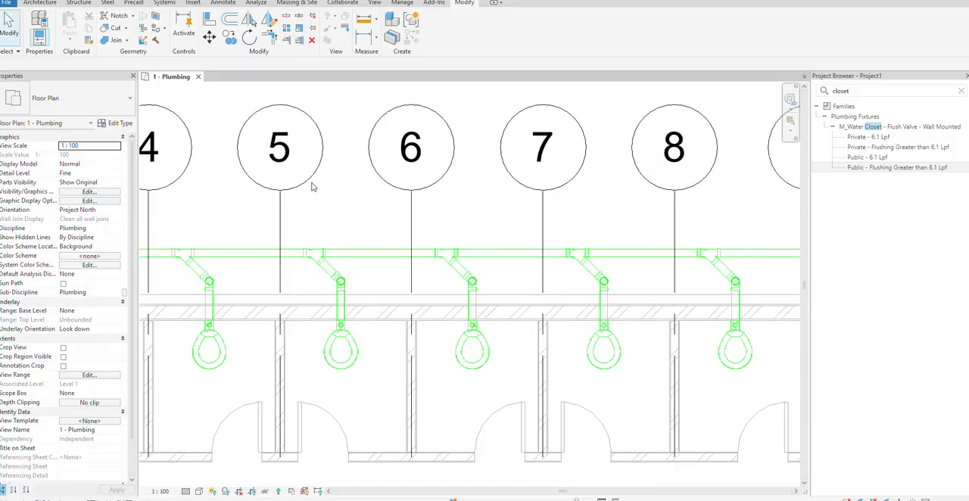
scroll(312, 187, "down", 4)
scroll(255, 208, "up", 3)
key("Tab")
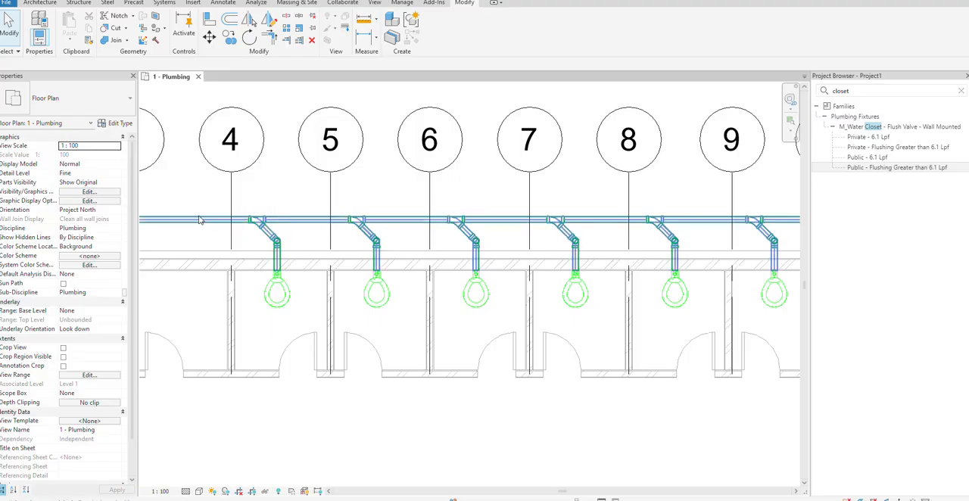
key("Tab")
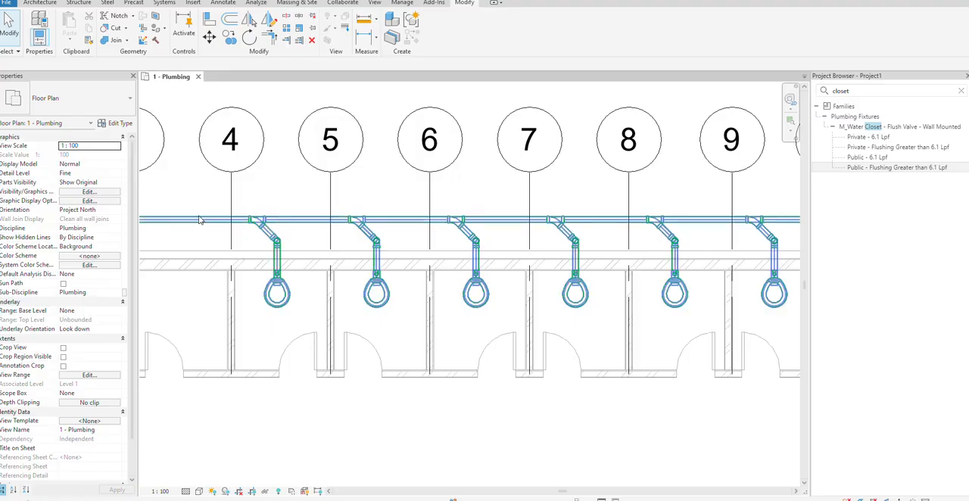
left_click(199, 220)
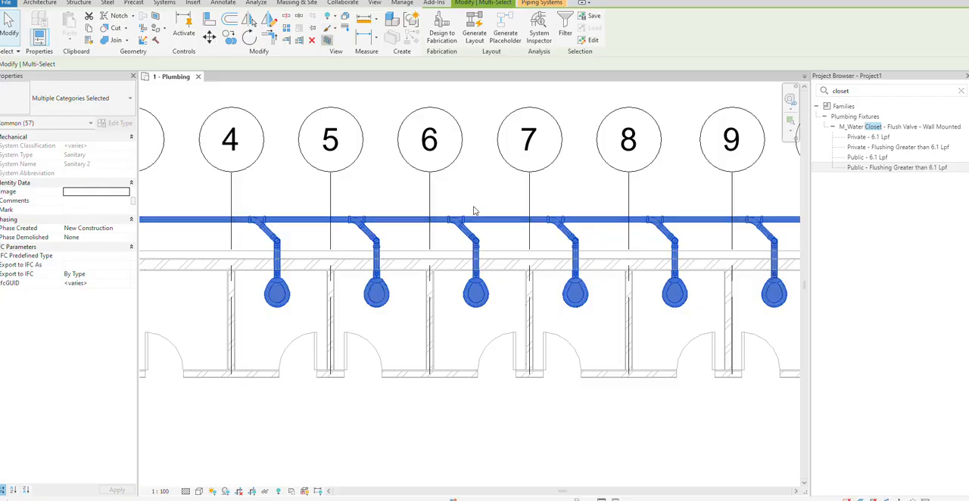
key("b")
key("x")
scroll(528, 324, "up", 5)
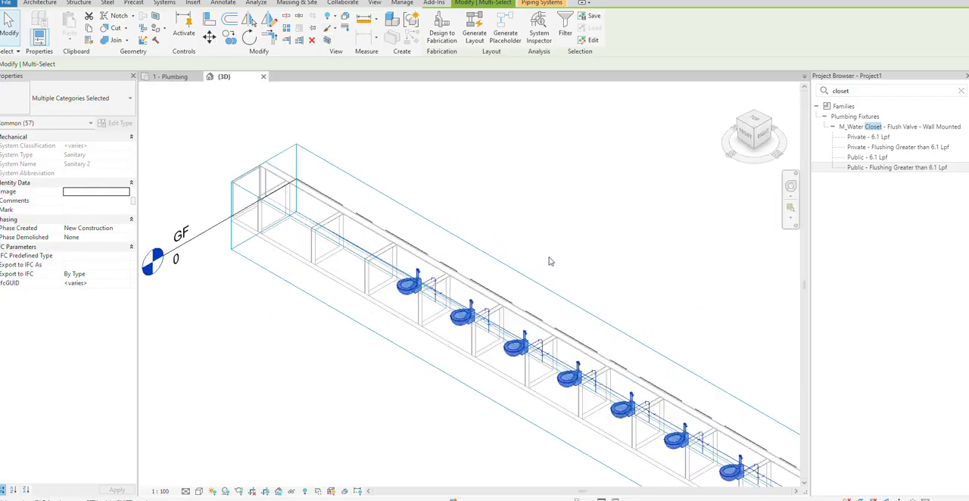
Set the 3D view to Fine detail level and Shaded visual style
left_click(185, 491)
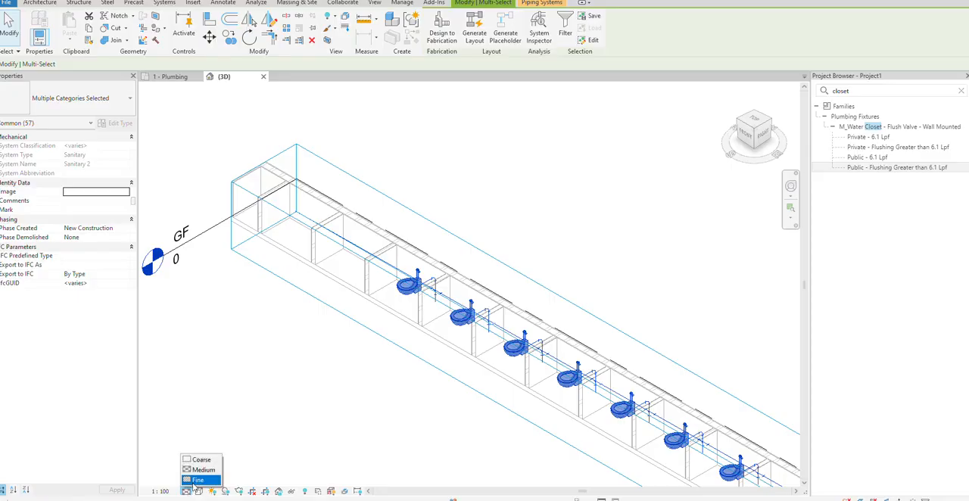
left_click(203, 478)
left_click(199, 491)
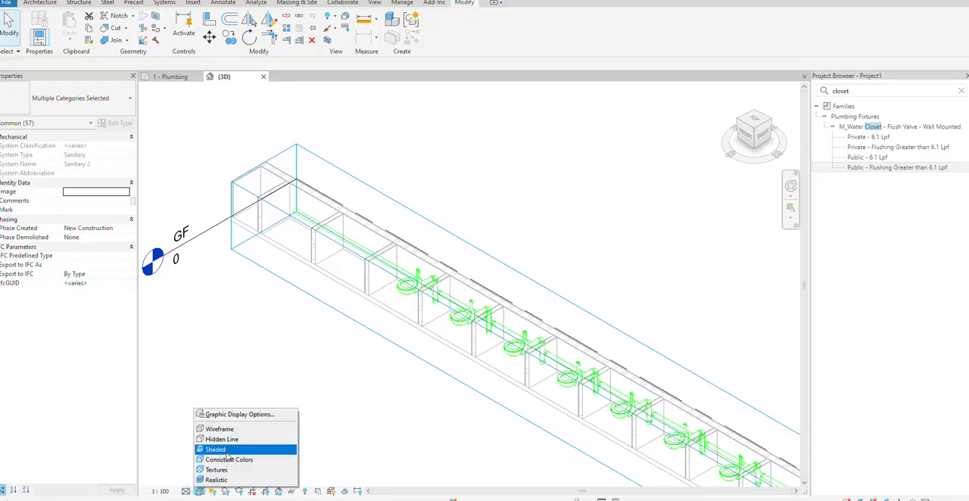
left_click(226, 451)
Examine the water closets' branch connections to the main pipe from the front in 3D
scroll(322, 378, "up", 3)
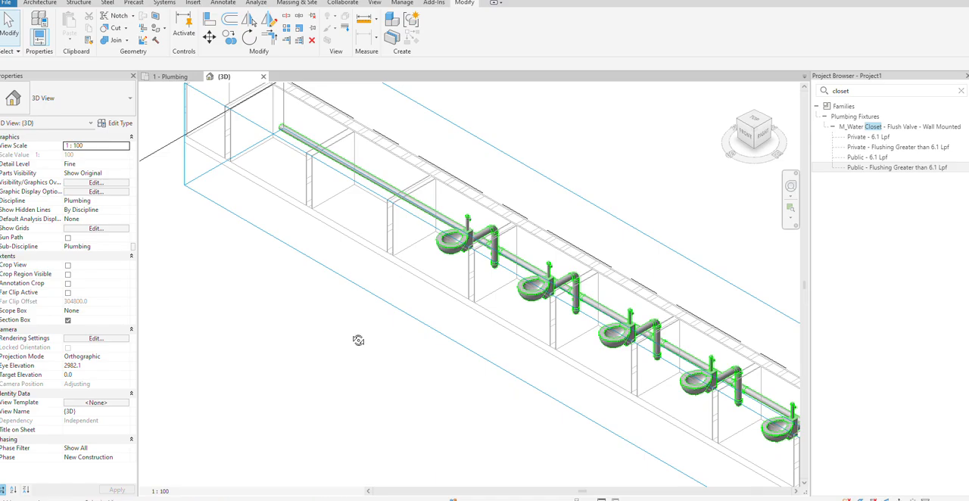
middle_click_drag(358, 340, 577, 164, "shift")
scroll(280, 262, "up", 3)
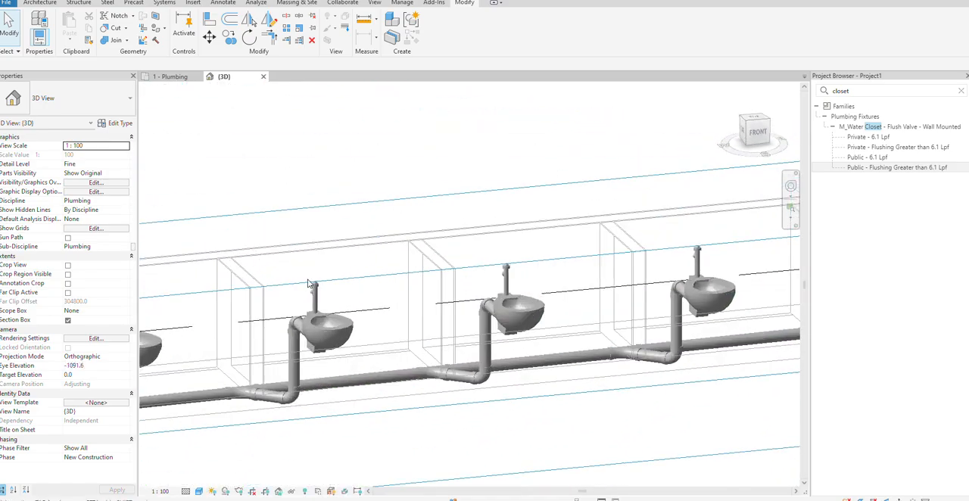
middle_click_drag(389, 409, 510, 349)
scroll(389, 364, "up", 4)
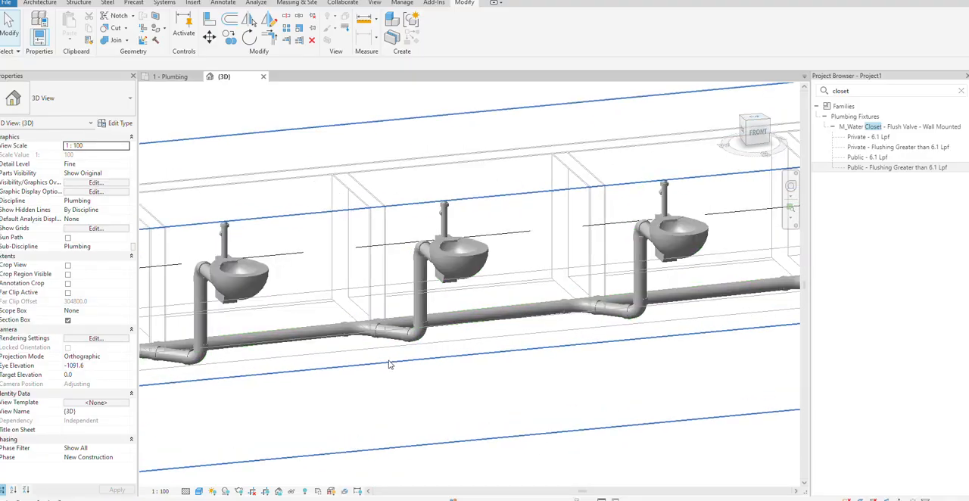
scroll(388, 365, "down", 6)
scroll(338, 382, "down", 3)
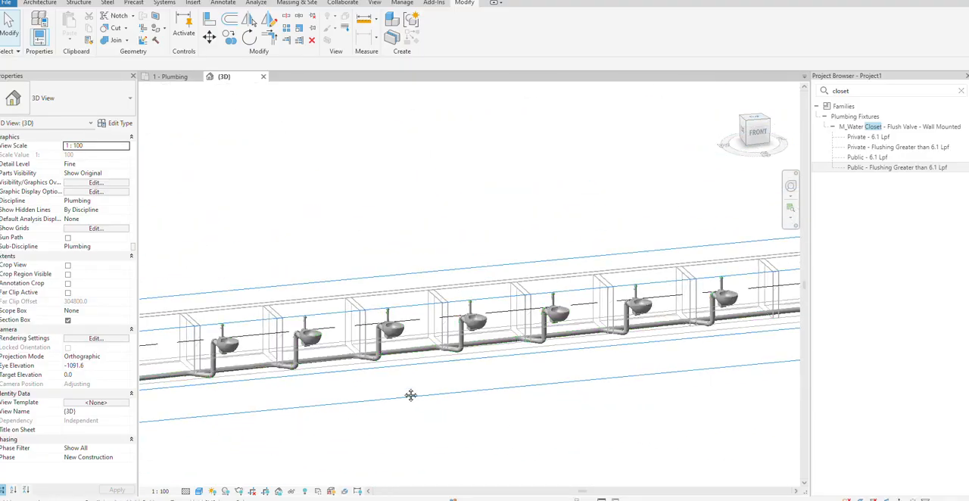
middle_click_drag(411, 396, 557, 357)
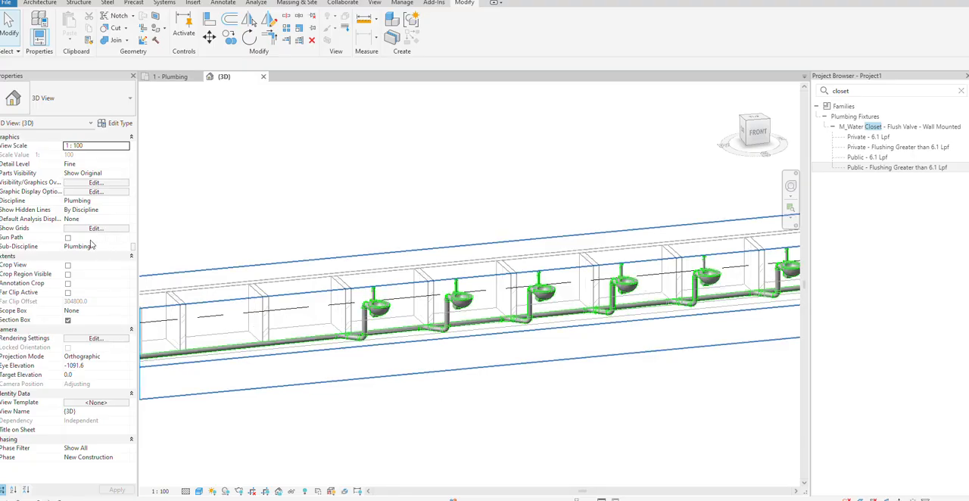
scroll(372, 361, "down", 5)
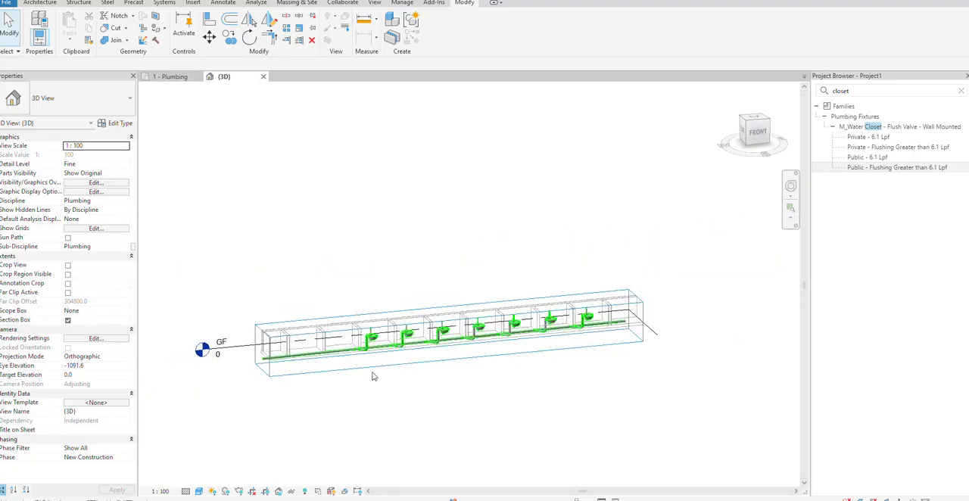
Enlarge the 3D section box forward, backward and upward around the stalls and inspect the piping from the rear
left_click(402, 366)
left_click_drag(457, 340, 484, 362)
scroll(449, 316, "up", 3)
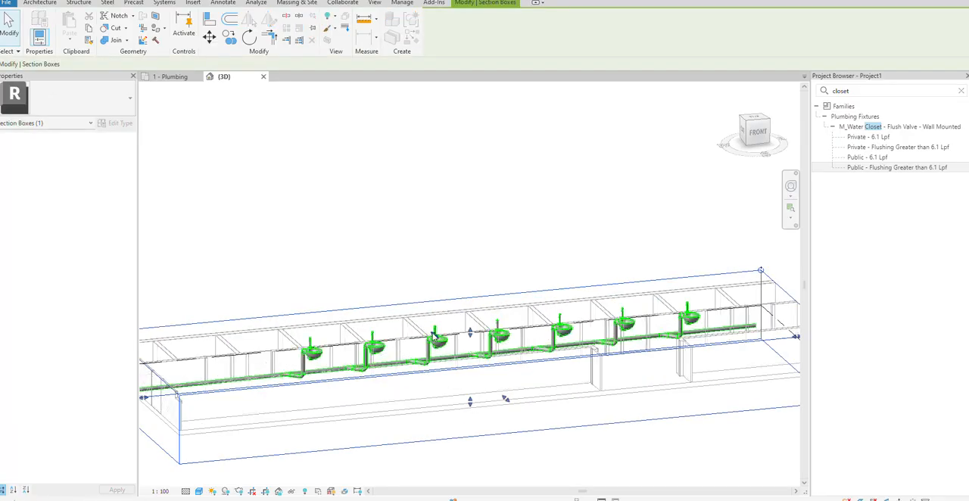
left_click_drag(434, 336, 369, 288)
scroll(368, 292, "up", 3)
scroll(365, 311, "down", 2)
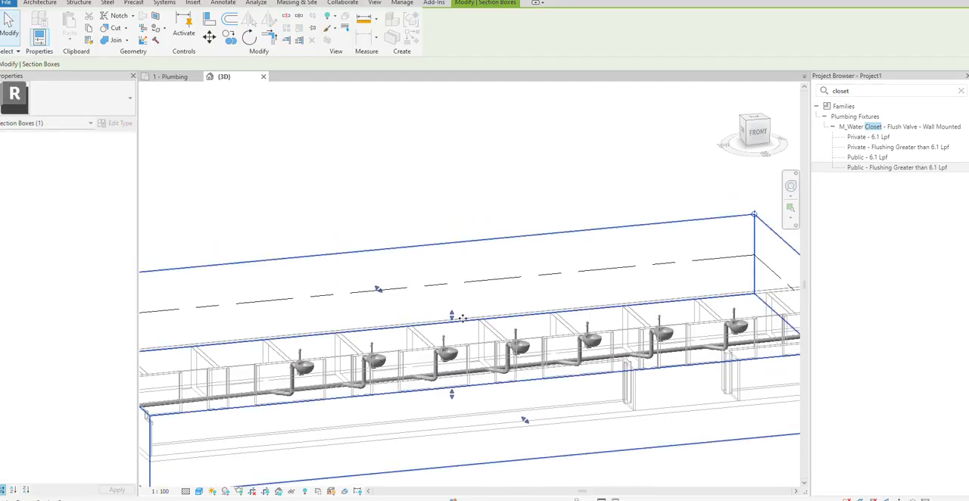
left_click_drag(452, 314, 451, 240)
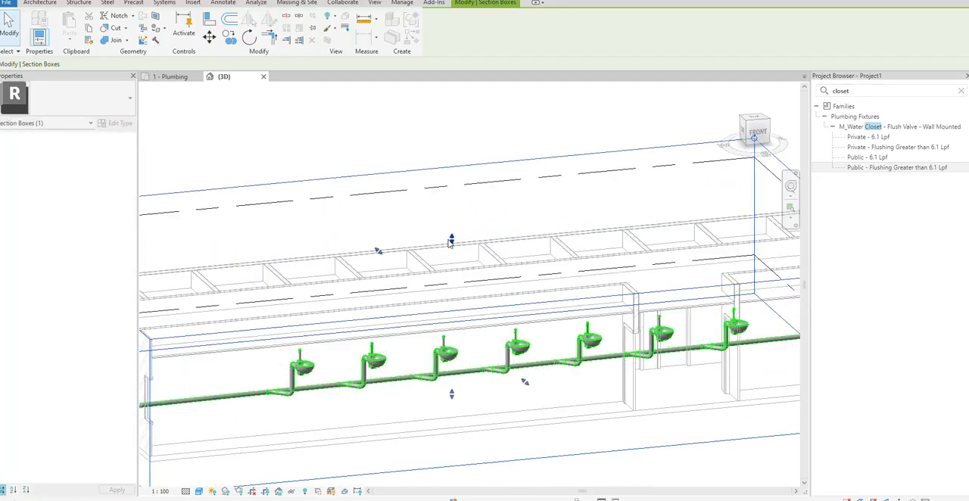
middle_click_drag(450, 241, 588, 412, "shift")
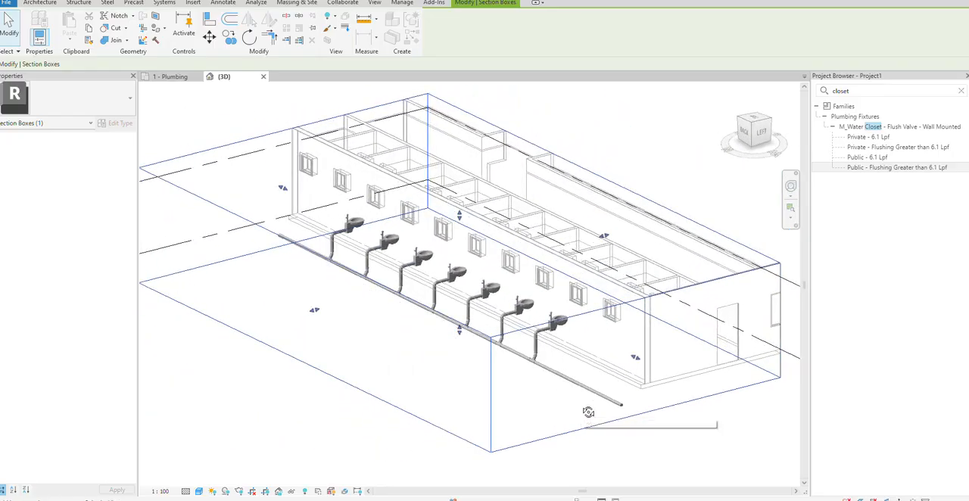
scroll(361, 345, "up", 5)
scroll(360, 345, "down", 2)
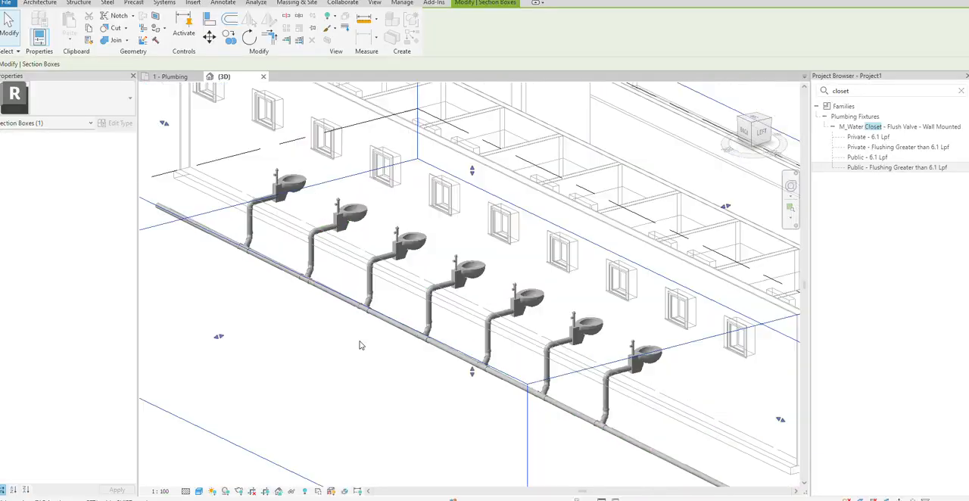
scroll(360, 345, "down", 3)
Return to the 1 - Plumbing floor plan and clear the "closet" search in the Project Browser
left_click(171, 76)
scroll(181, 112, "down", 2)
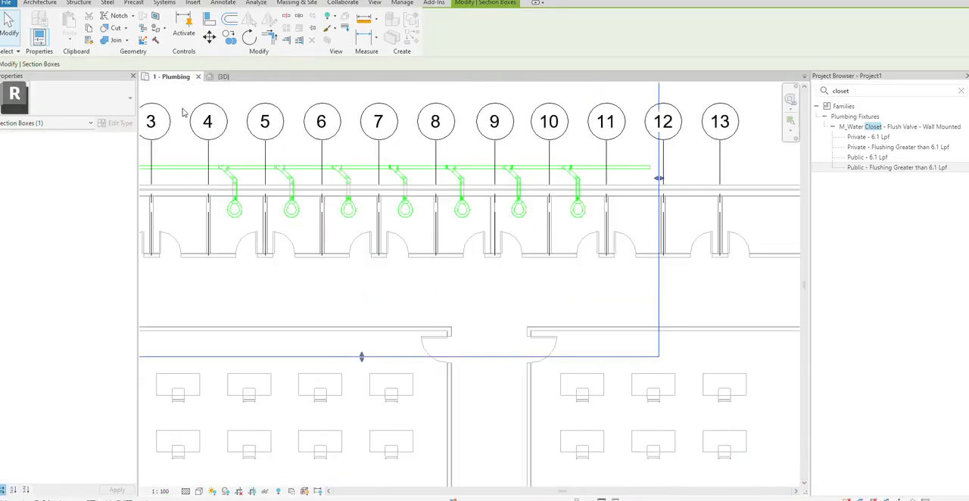
scroll(301, 208, "down", 2)
scroll(306, 202, "up", 1)
scroll(314, 198, "down", 2)
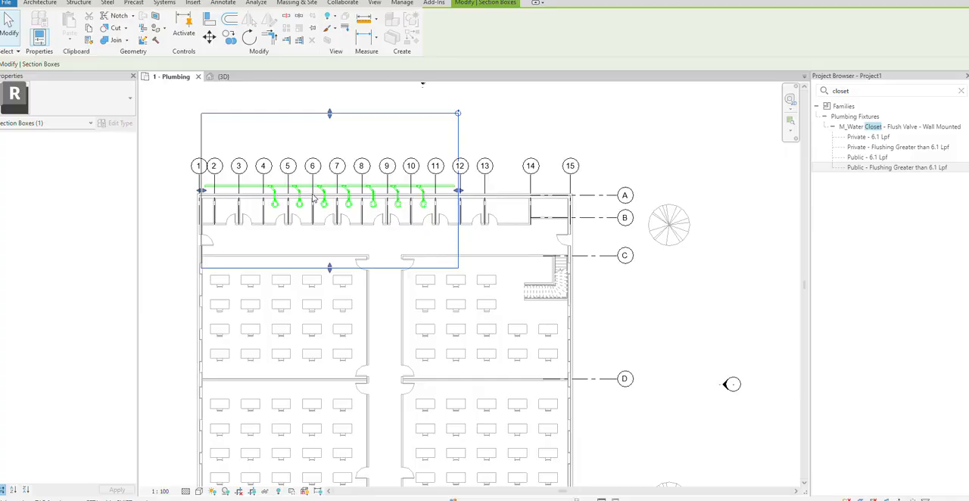
left_click(961, 91)
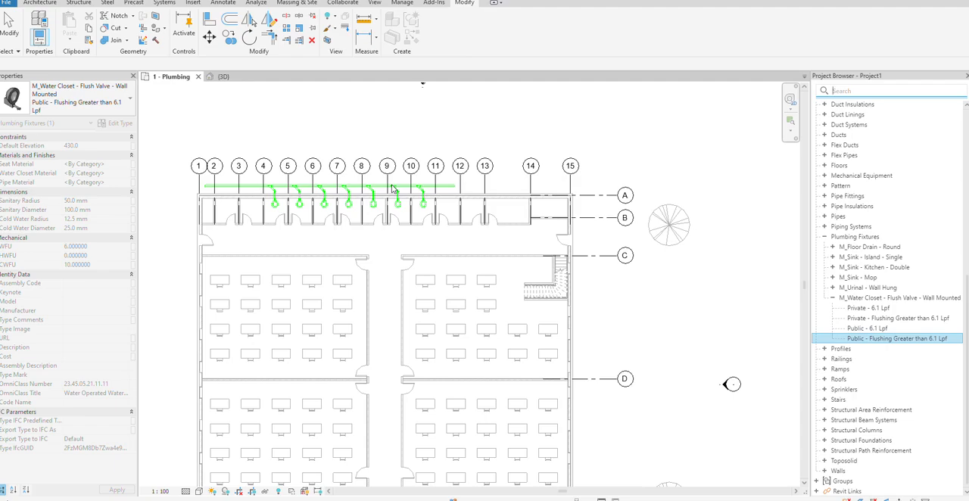
Copy the water closet and its branch piping between grids 4 and 5 to the two stalls between grids 2 and 4
scroll(261, 190, "up", 5)
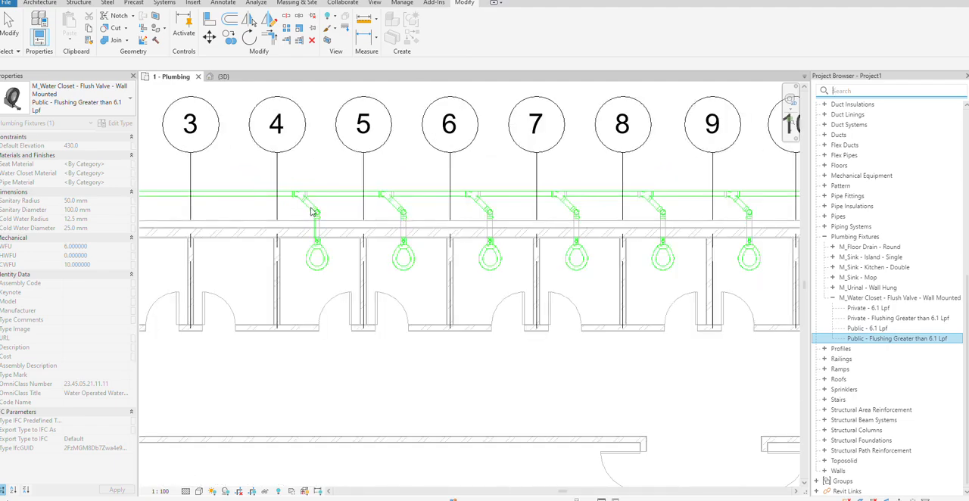
left_click(334, 260)
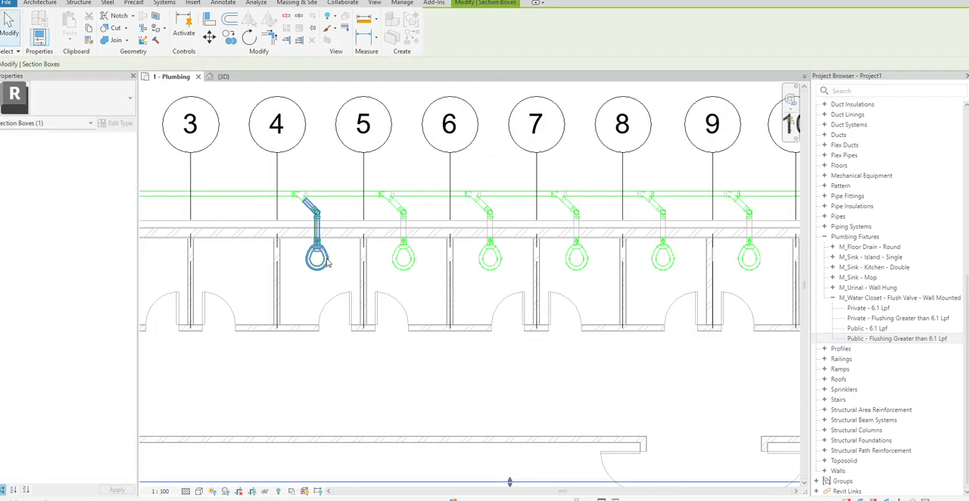
left_click(327, 262)
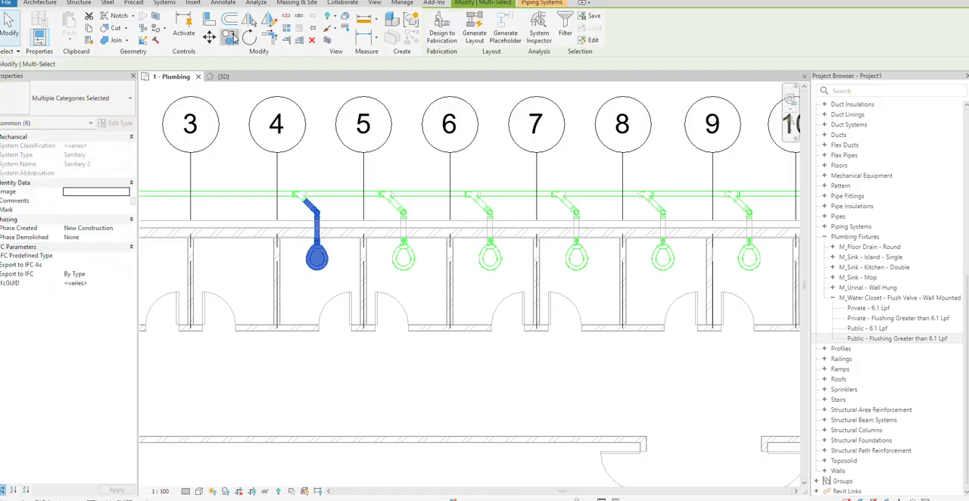
left_click(277, 160)
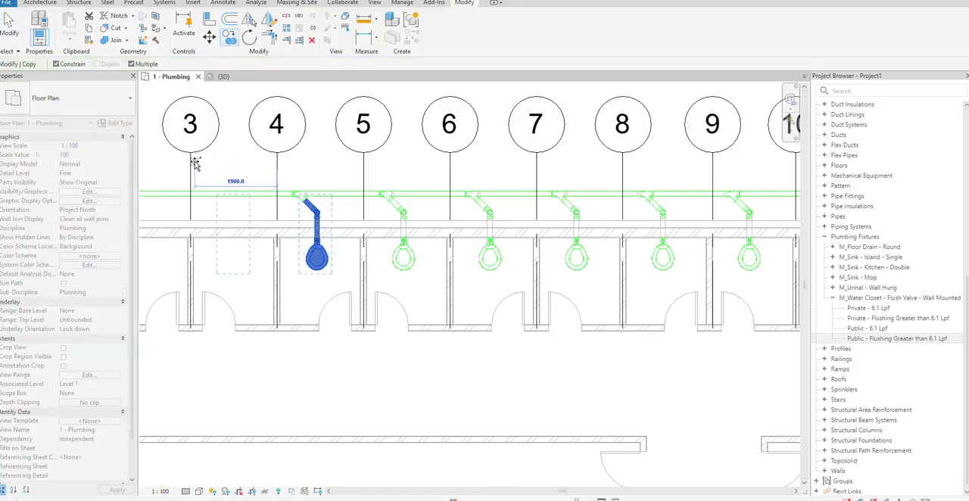
scroll(204, 160, "down", 4)
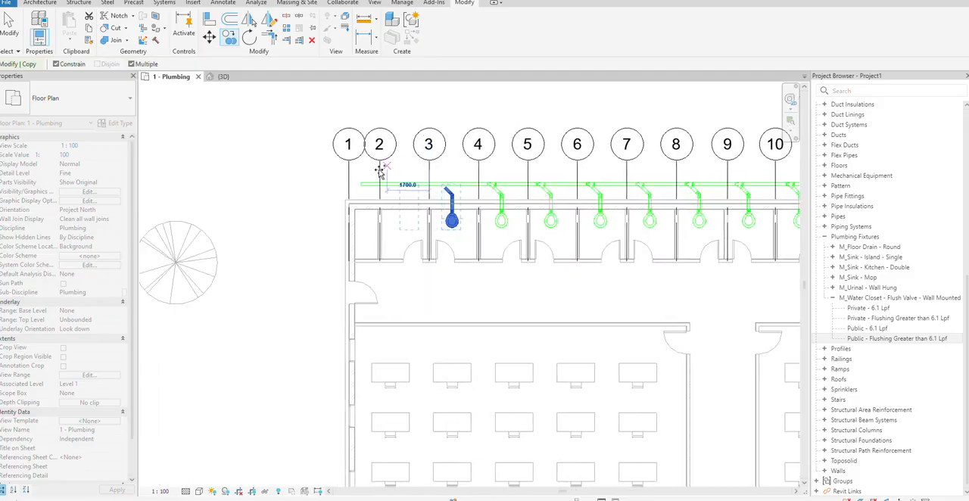
scroll(378, 168, "up", 3)
left_click(397, 172)
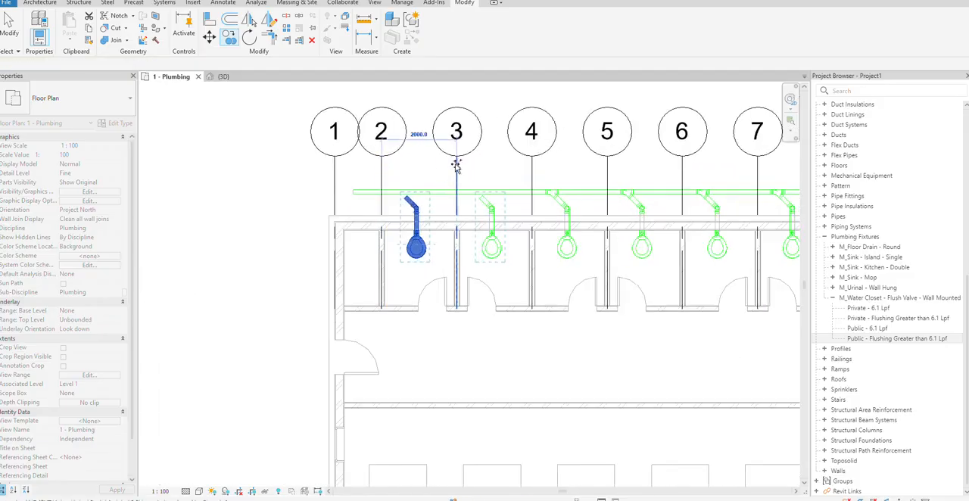
Draw a diagonal building section through the water closet branch between grids 2 and 3 and open its view
scroll(443, 170, "up", 3)
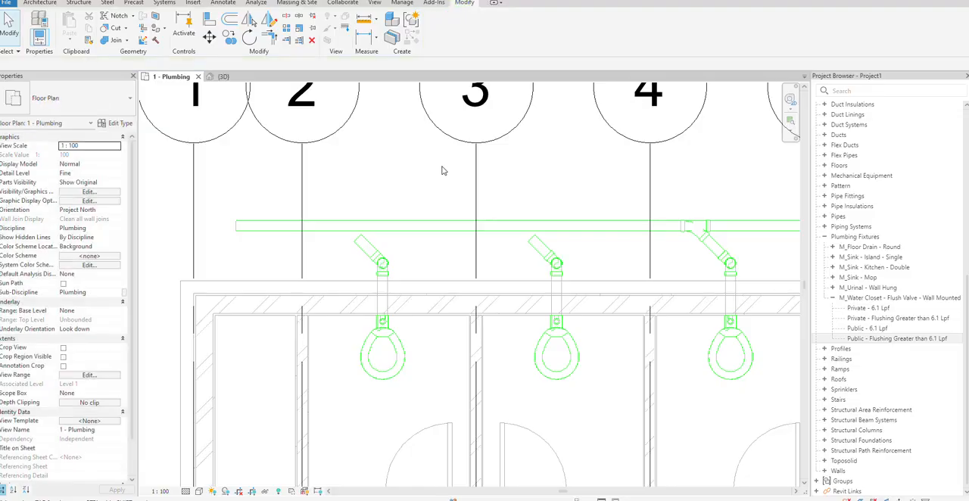
left_click(231, 3)
left_click(269, 212)
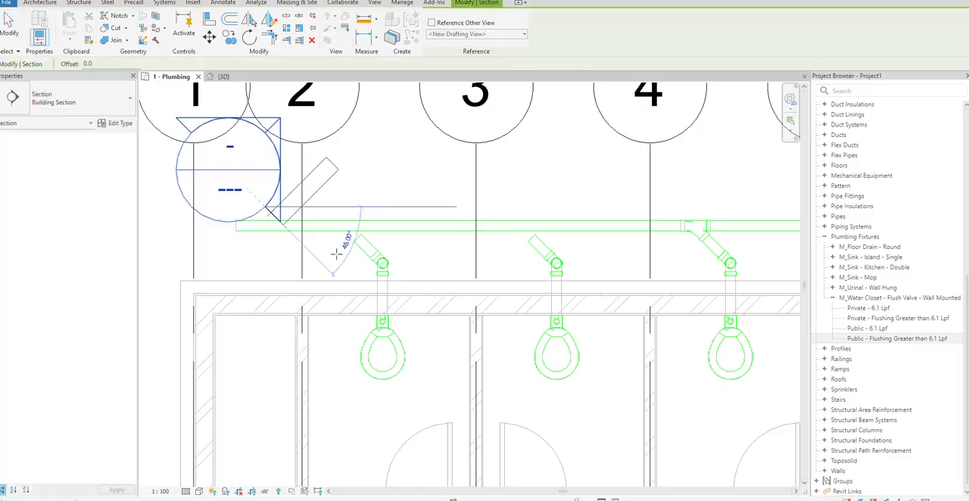
left_click(423, 367)
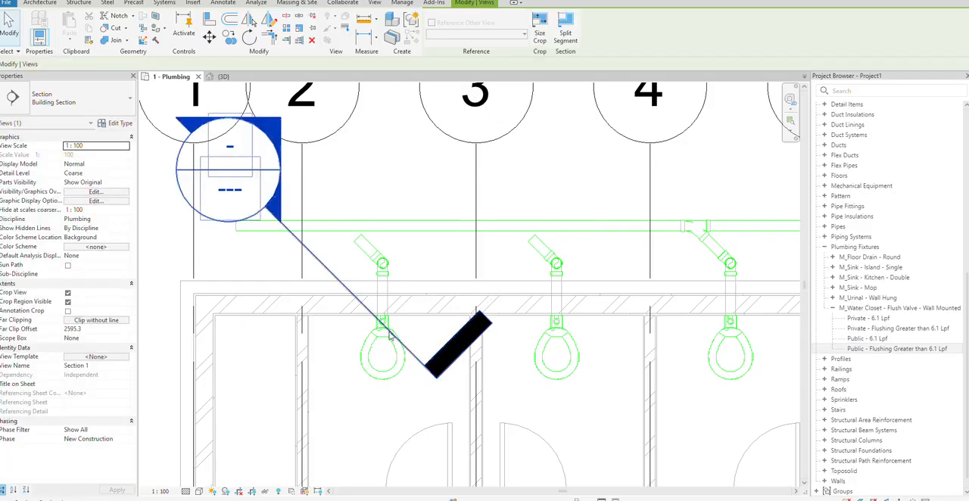
right_click(333, 276)
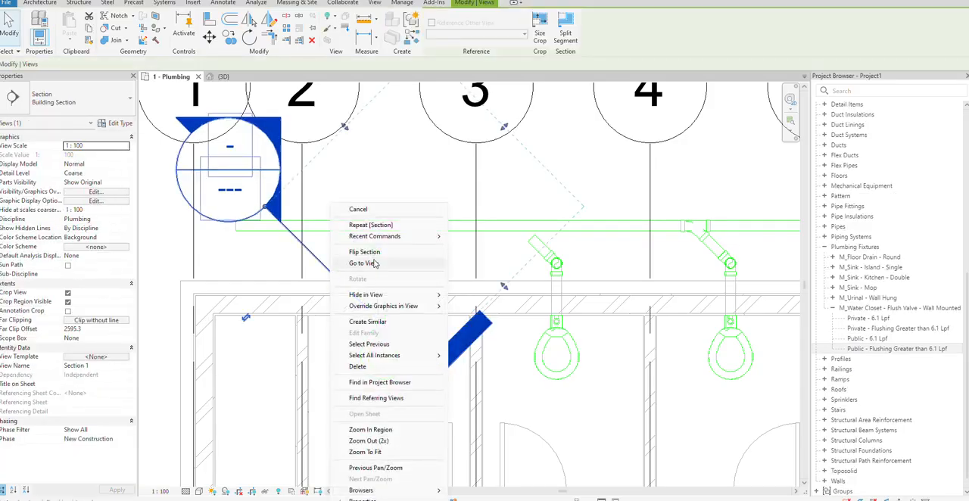
left_click(365, 263)
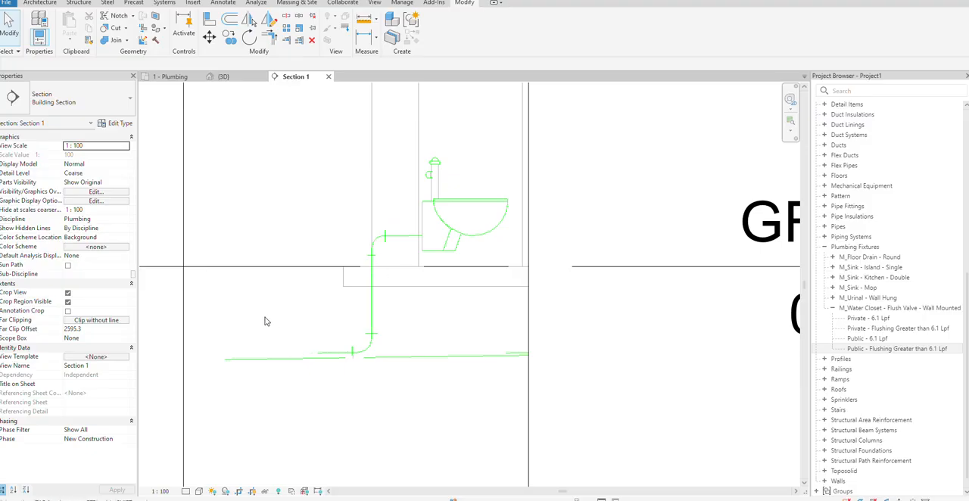
Align the copied branch pipe between grids 2 and 3 with the sloped main pipe in the section
key("a")
key("l")
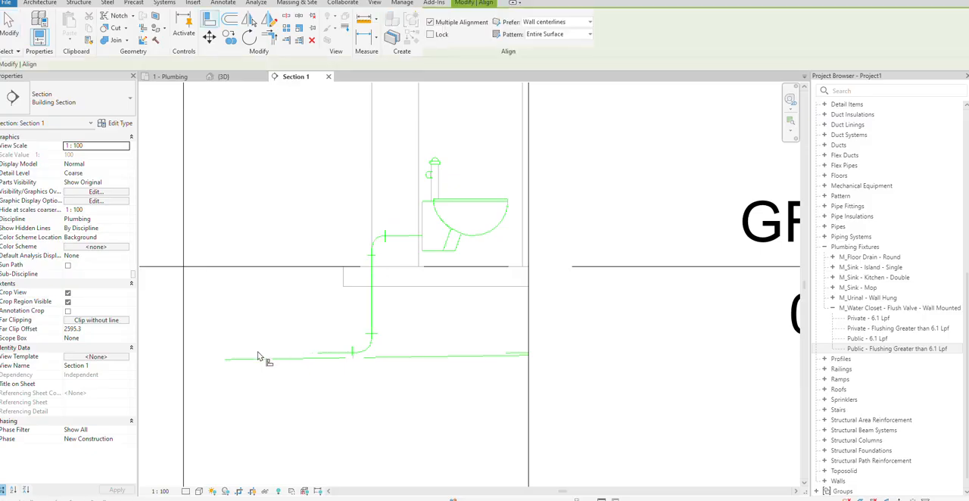
left_click(358, 356)
left_click(336, 355)
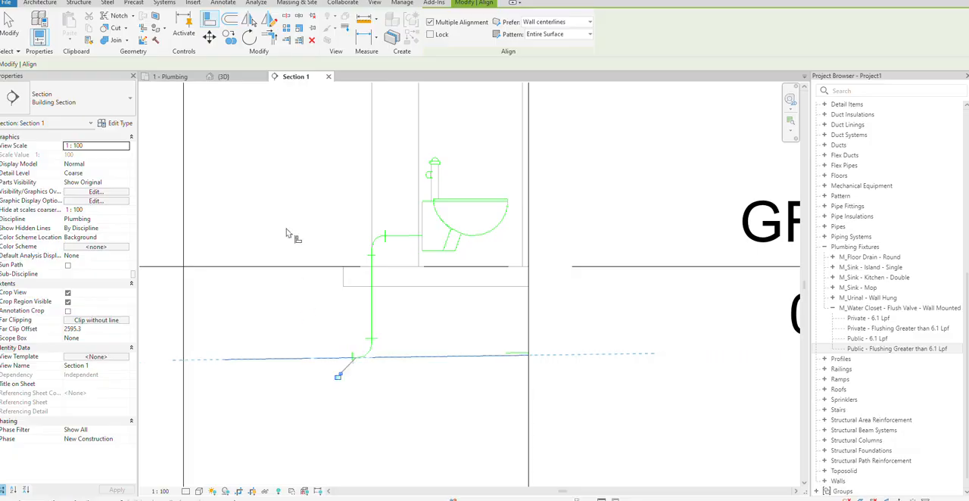
Move the diagonal section to the water closet branch between grids 3 and 4 in the plan and open its view
left_click(172, 76)
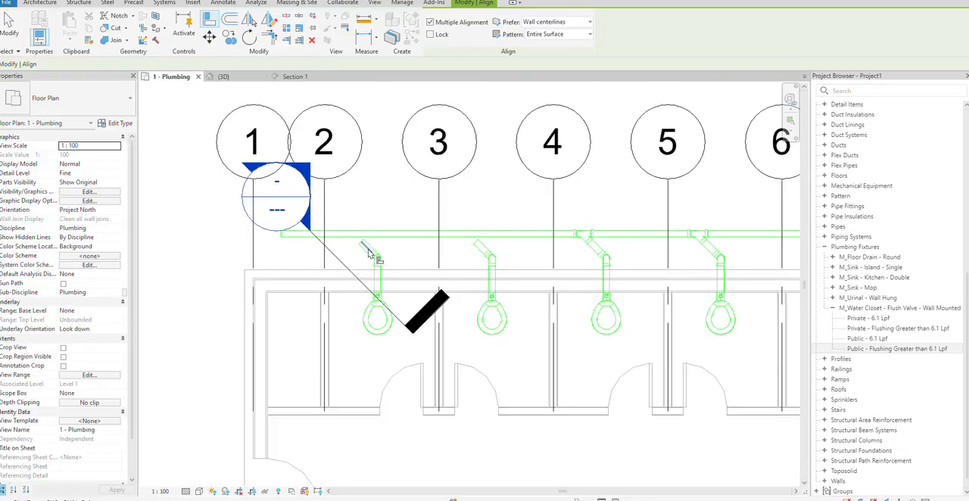
left_click_drag(338, 263, 437, 243)
right_click(451, 204)
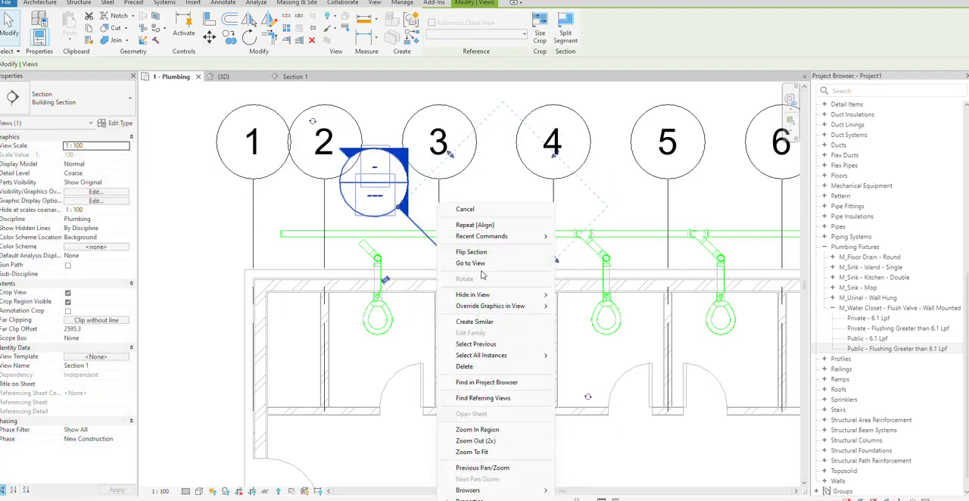
left_click(471, 263)
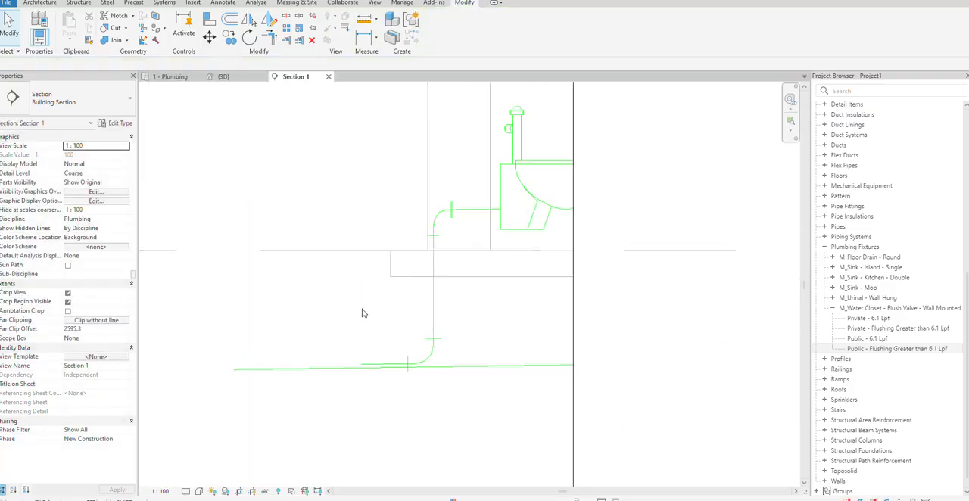
Align the branch pipe between grids 3 and 4 with the sloped main pipe in the section
key("a")
key("l")
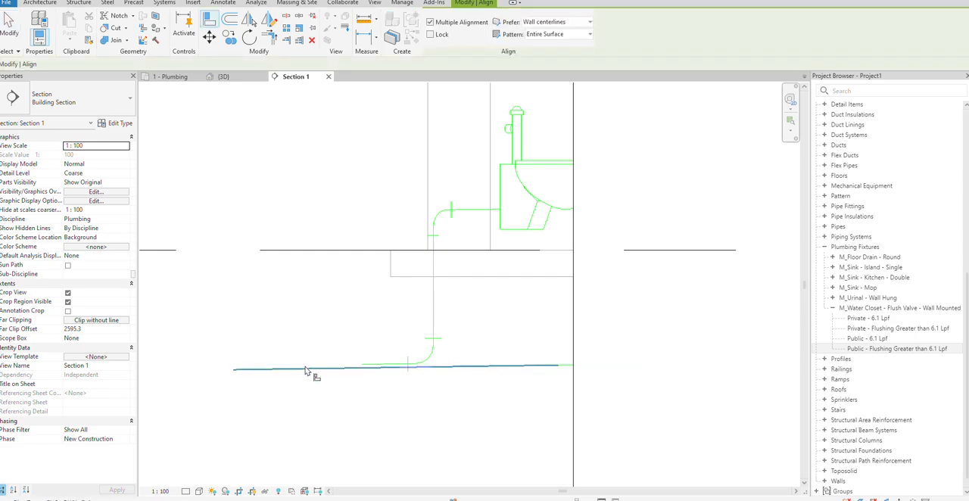
left_click(310, 360)
key("Escape")
key("Escape")
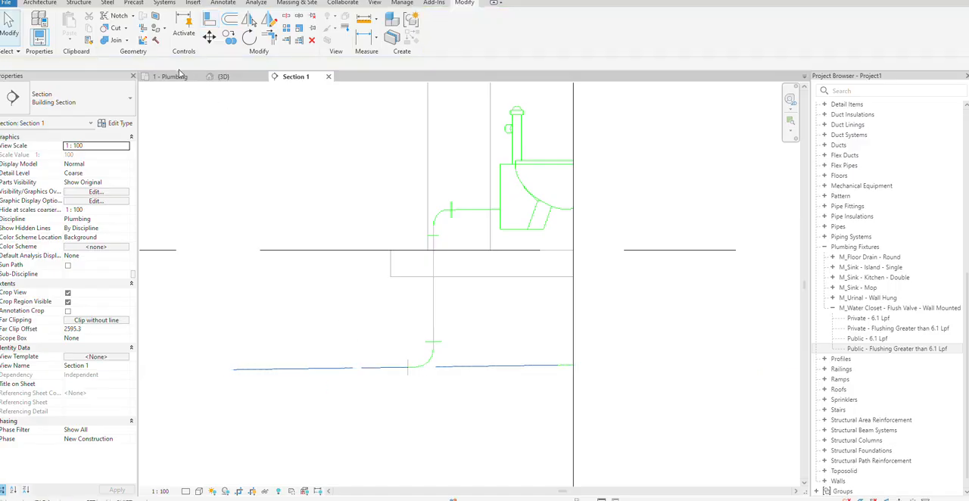
Connect both copied branches to the main pipe in the plumbing plan with Trim/Extend Multiple Elements
left_click(171, 76)
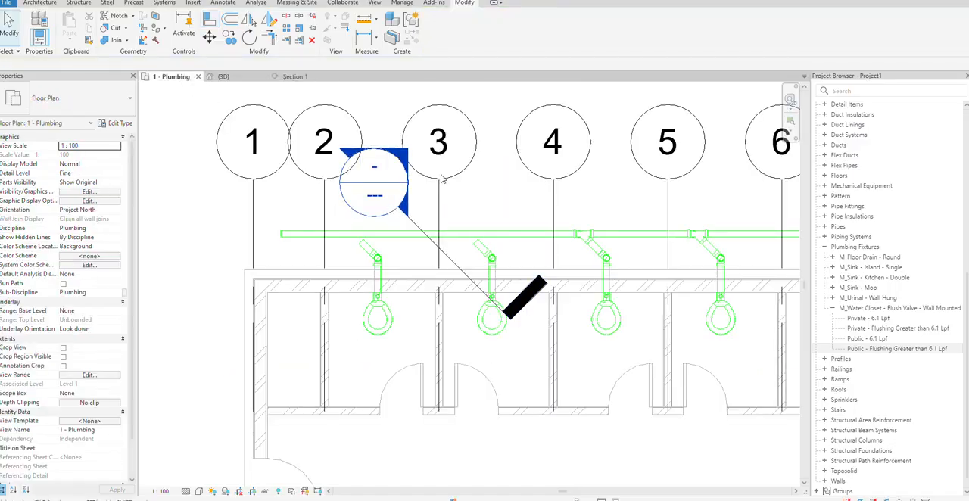
left_click(460, 234)
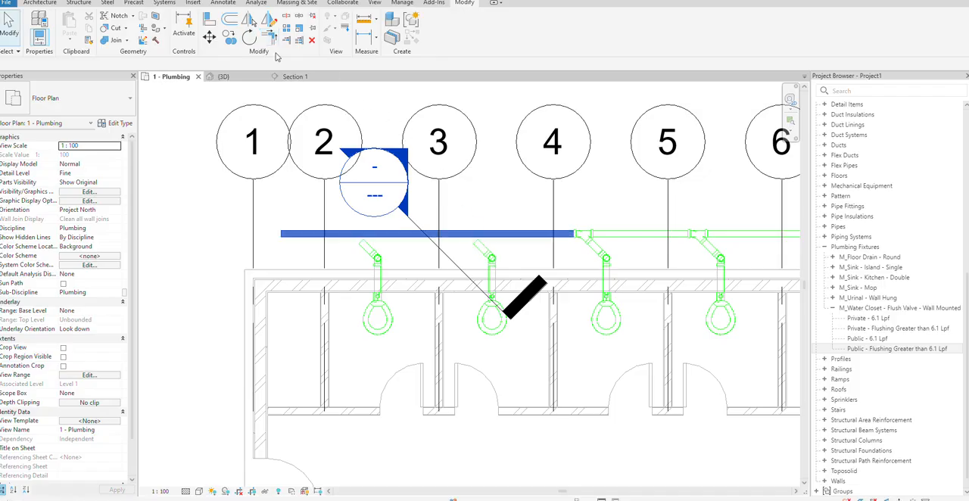
left_click(299, 41)
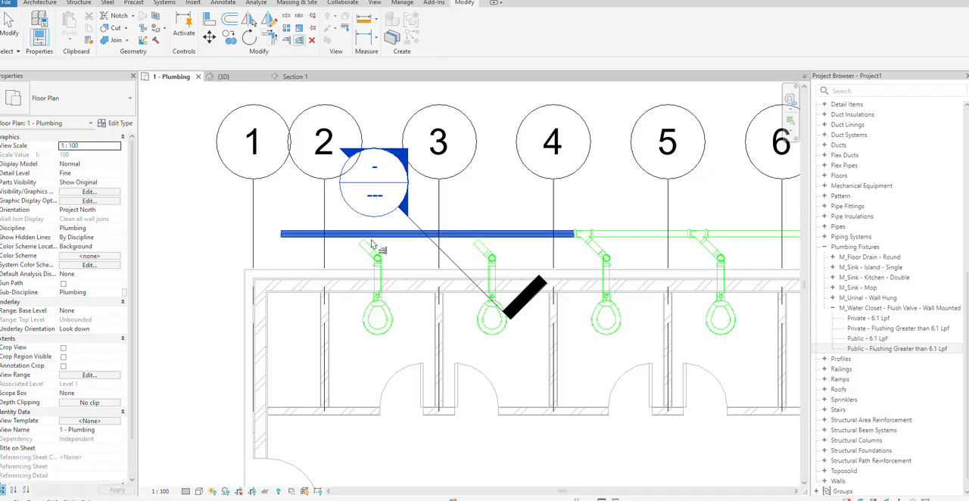
left_click(477, 247)
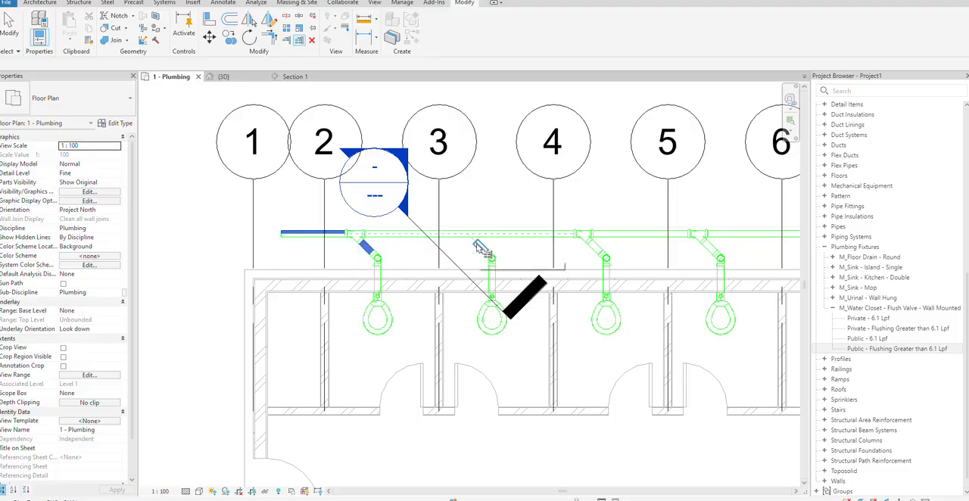
key("Escape")
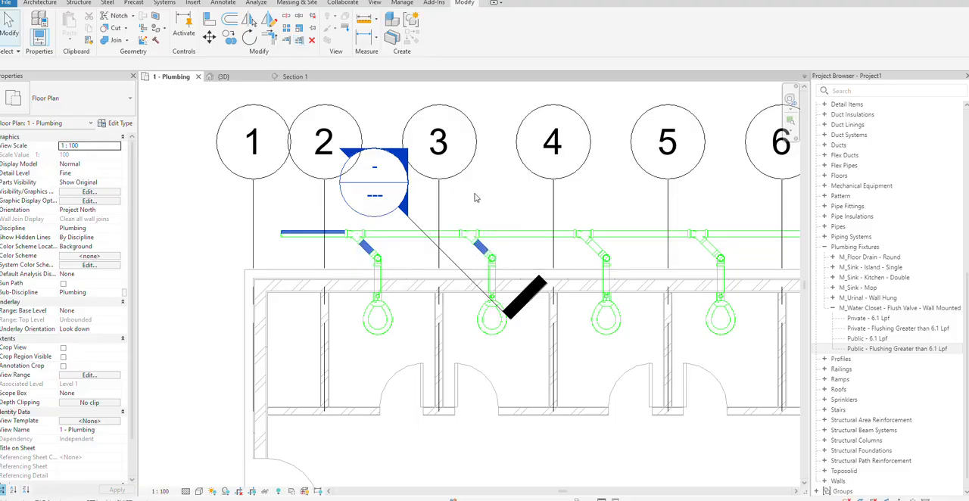
Check the continuity of the connected sanitary piping from the main pipe's end near grid 1 across the stalls
scroll(475, 197, "down", 1)
scroll(475, 197, "up", 2)
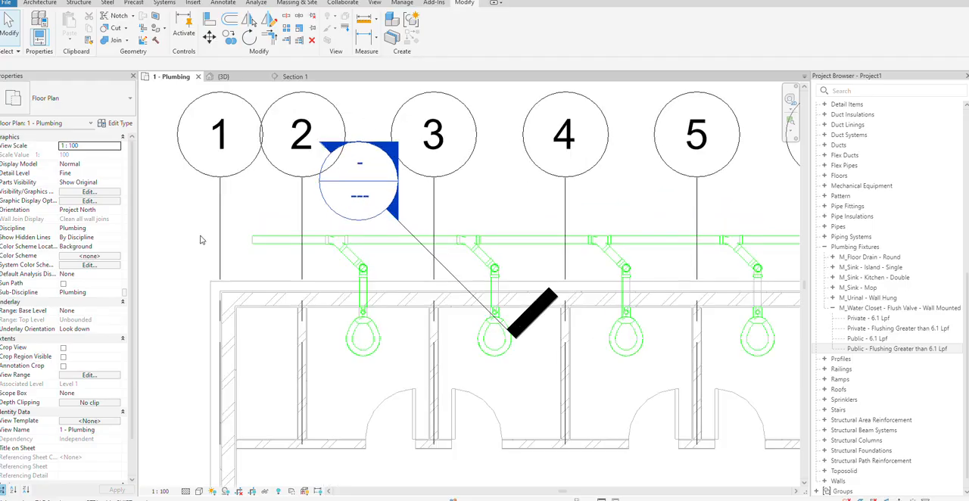
key("Tab")
left_click(259, 240)
scroll(259, 239, "down", 2)
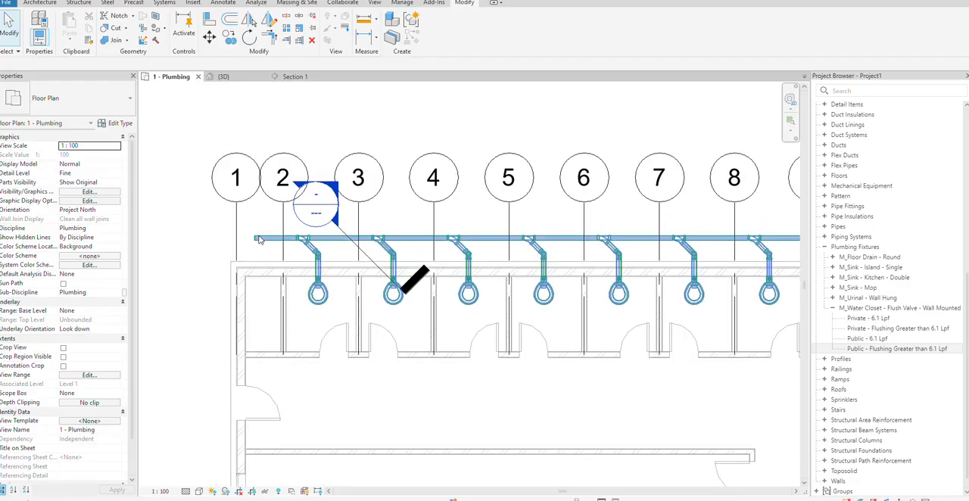
scroll(259, 240, "down", 1)
scroll(259, 240, "down", 1)
scroll(555, 249, "up", 1)
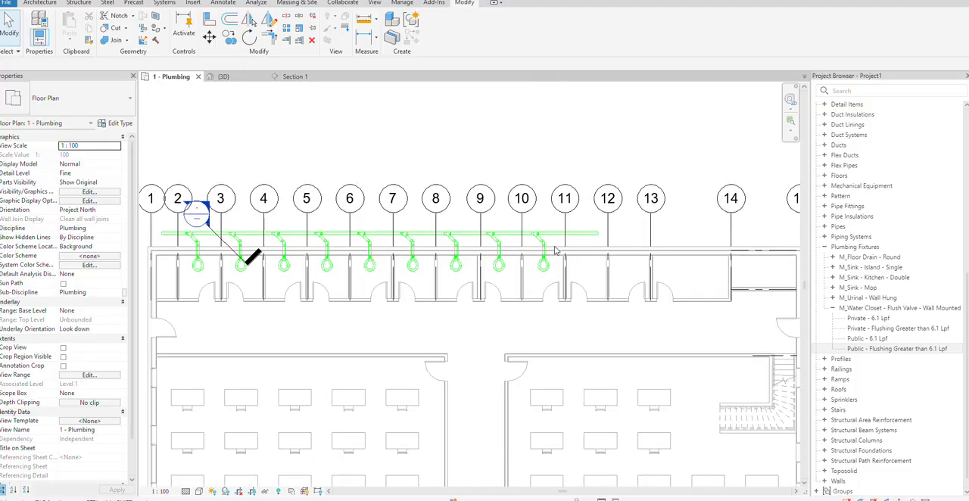
Delete the diagonal section marker together with its Section 1 view
scroll(202, 254, "up", 2)
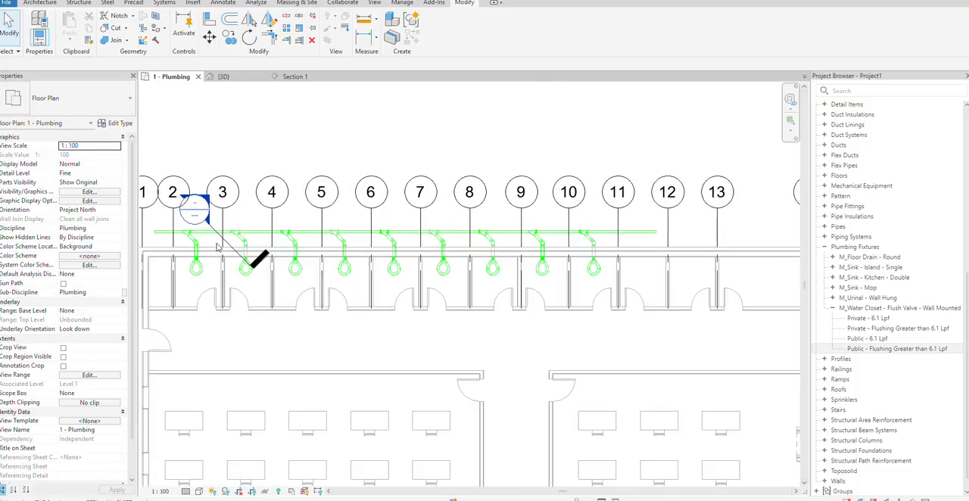
left_click(219, 243)
right_click(219, 243)
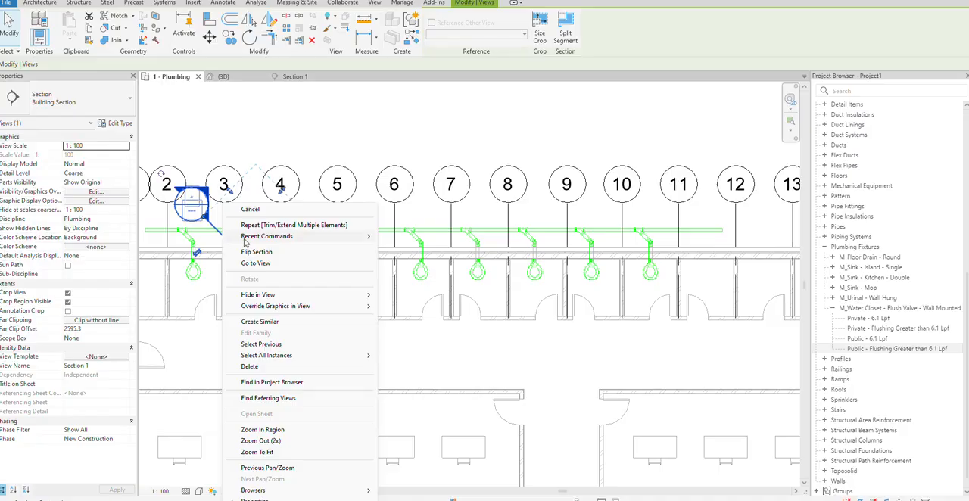
left_click(295, 367)
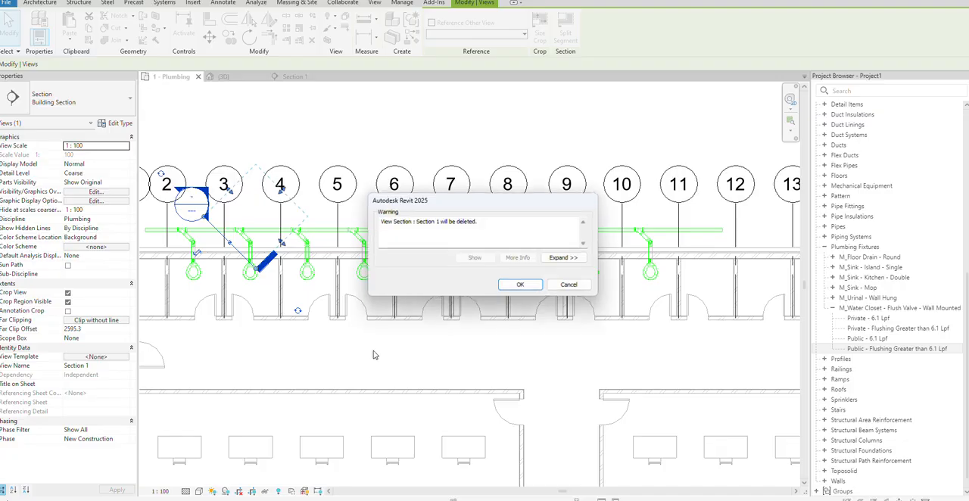
left_click(520, 285)
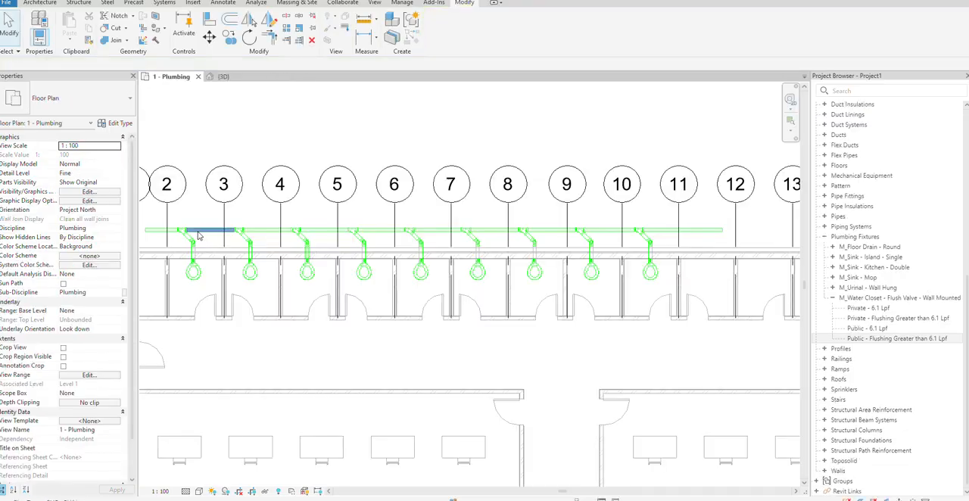
Open the 3D view and extend the section box upward to include the upper floors above the water closets
scroll(199, 235, "down", 1)
scroll(871, 227, "up", 10)
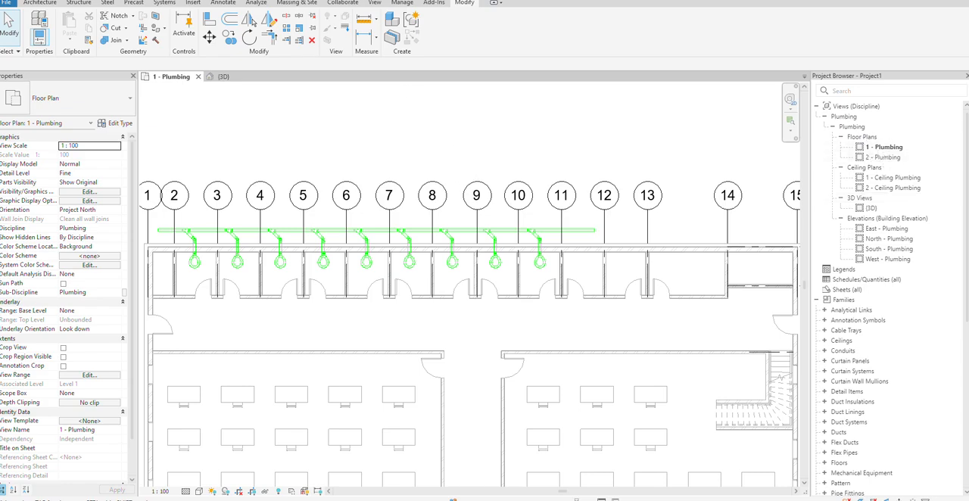
left_click(223, 77)
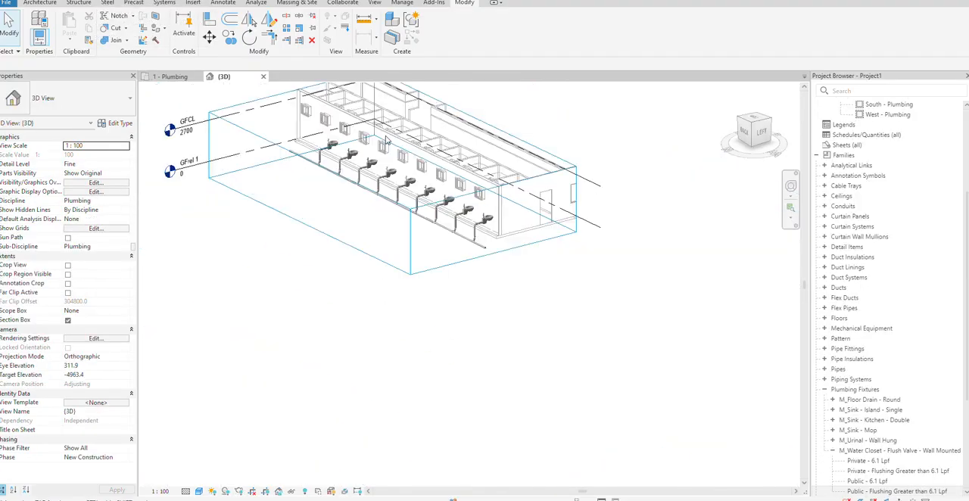
scroll(386, 140, "down", 1)
middle_click_drag(453, 169, 465, 232)
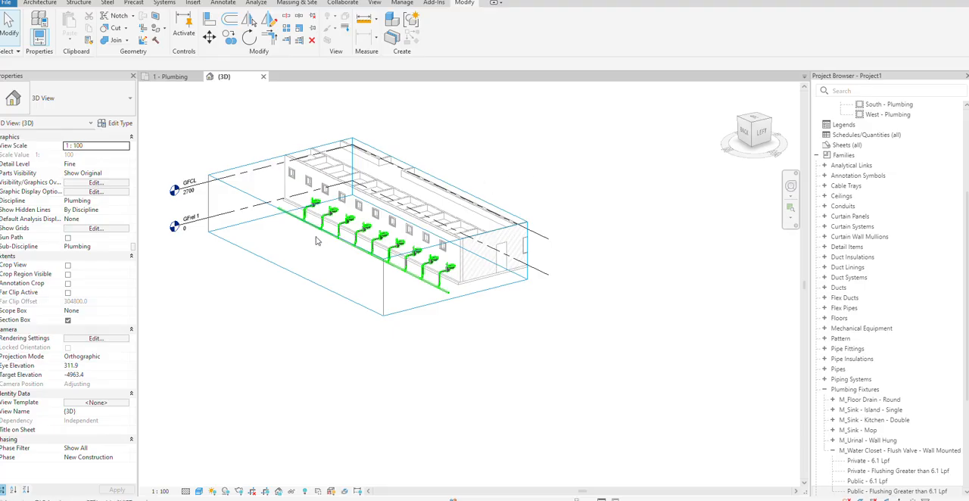
left_click(377, 206)
left_click_drag(370, 199, 380, 101)
scroll(605, 113, "down", 1)
middle_click_drag(607, 115, 629, 213)
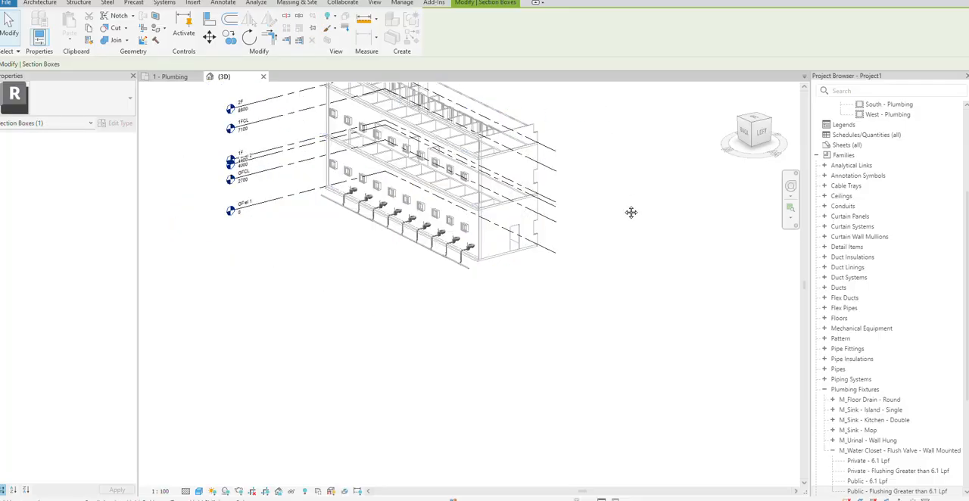
left_click_drag(416, 206, 423, 129)
scroll(311, 232, "up", 3)
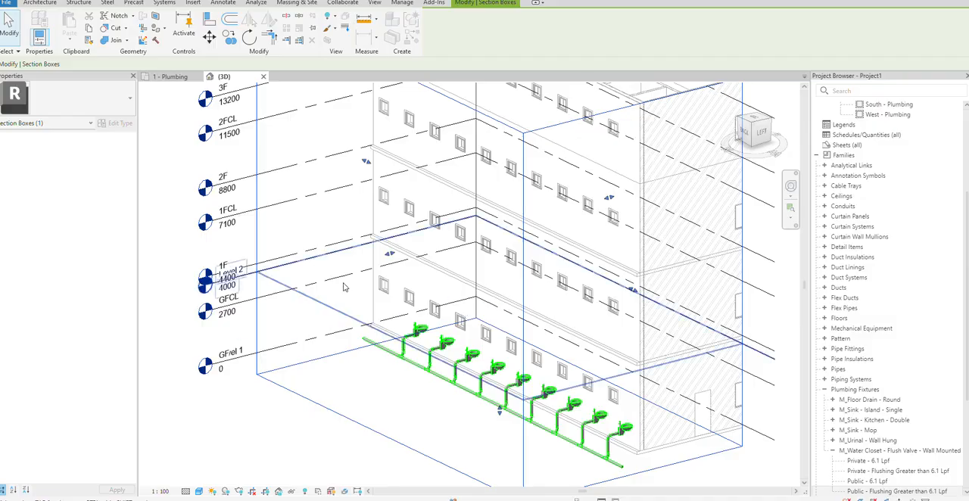
Copy the complete ground-floor water closet and sanitary piping run in the 3D view and paste it aligned to Level 2
scroll(376, 336, "down", 2)
key("Tab")
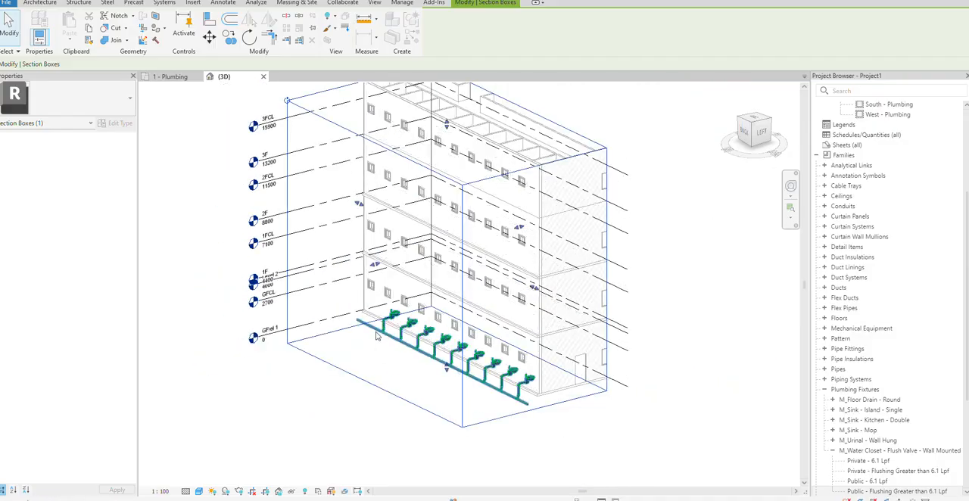
left_click(376, 336)
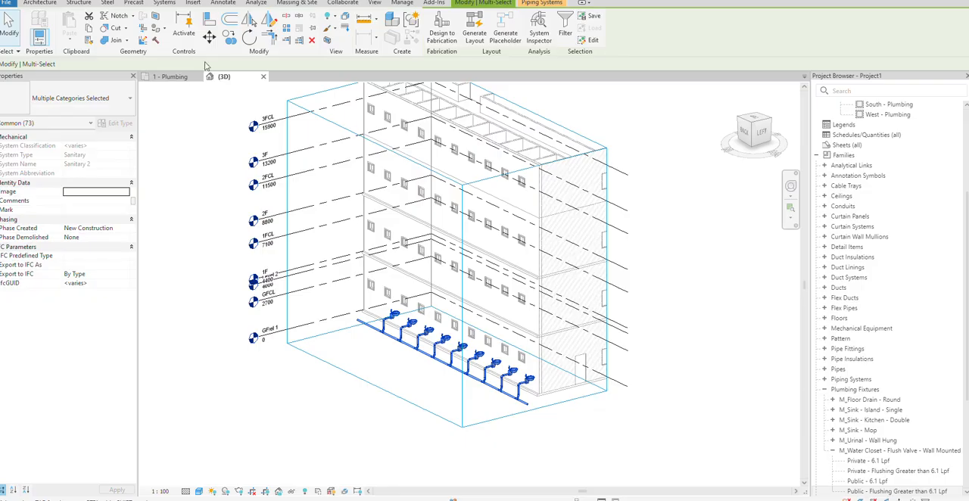
left_click(89, 28)
left_click(69, 37)
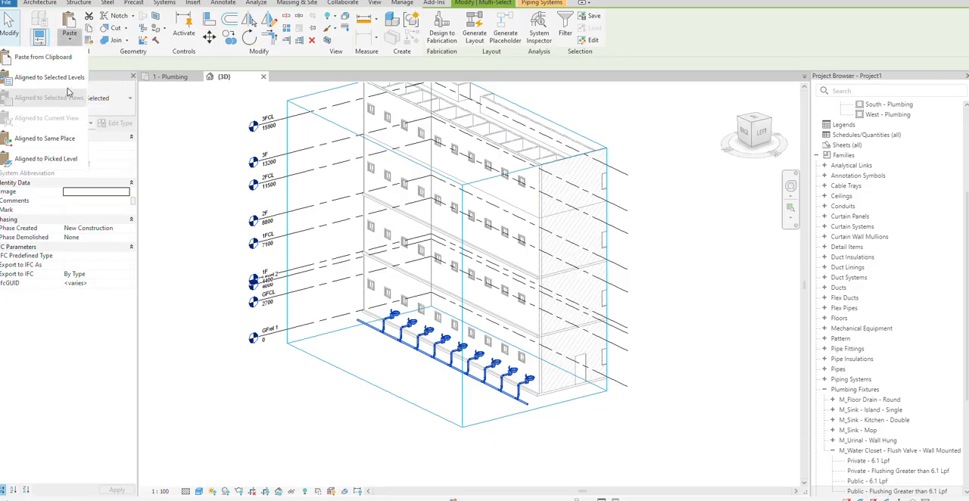
left_click(65, 77)
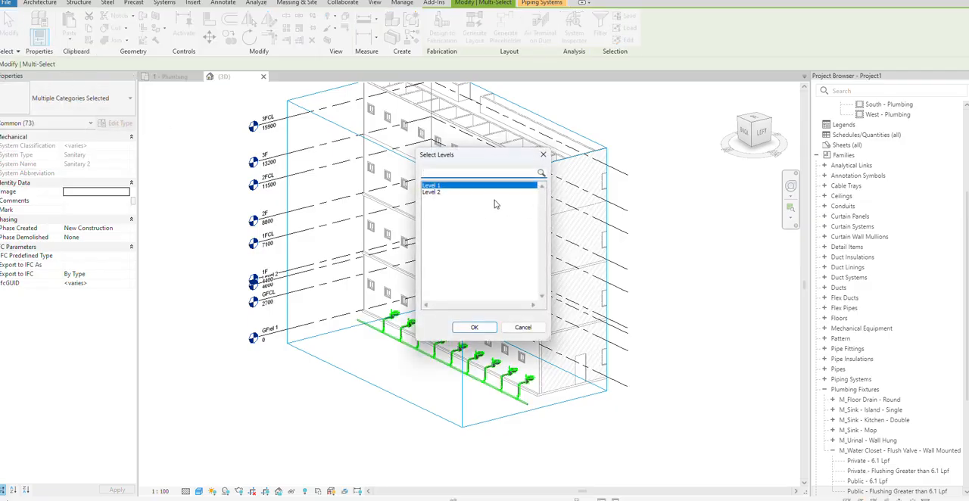
left_click(459, 193)
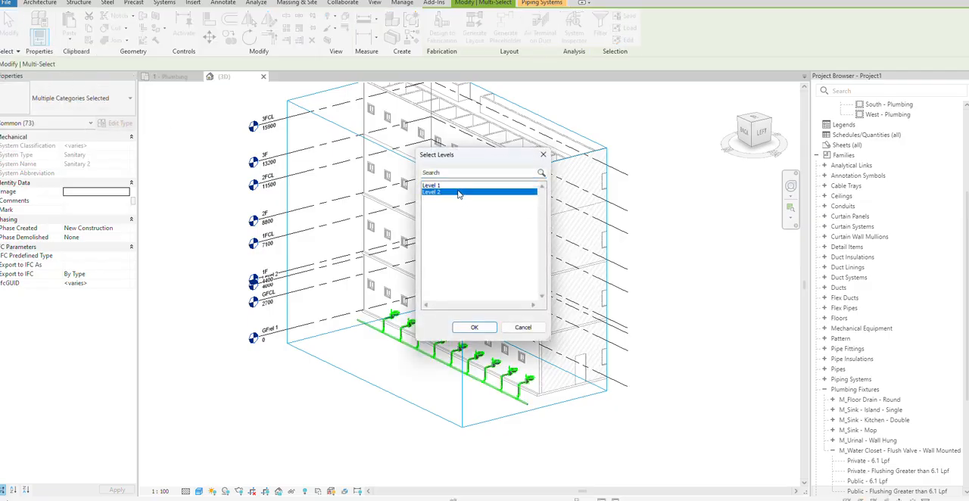
left_click(475, 328)
left_click(625, 332)
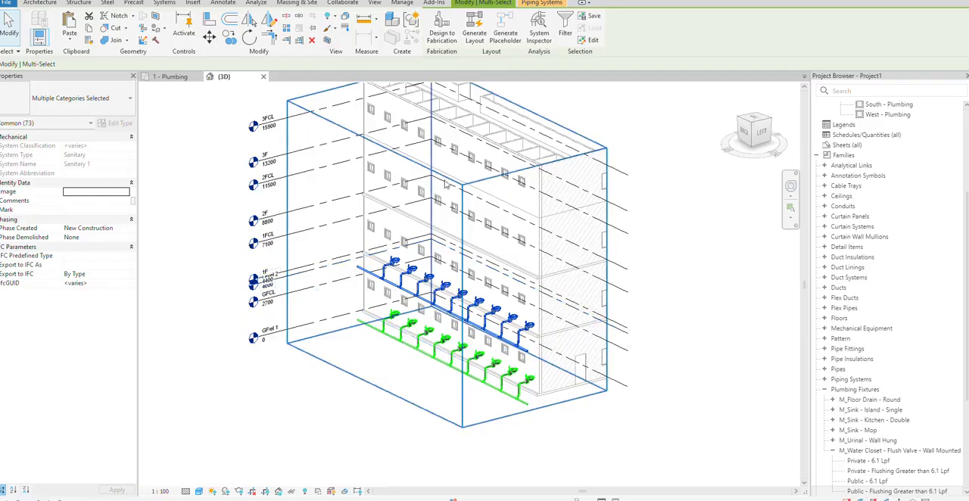
Compare Level 2 with the linked floor levels in the South - Plumbing elevation and undo the piping paste
scroll(897, 129, "up", 1)
scroll(897, 128, "up", 4)
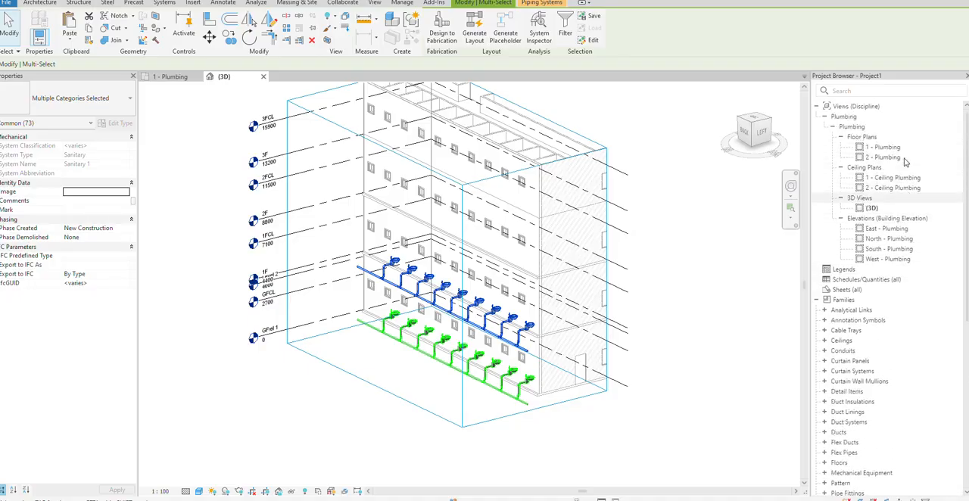
double_click(890, 250)
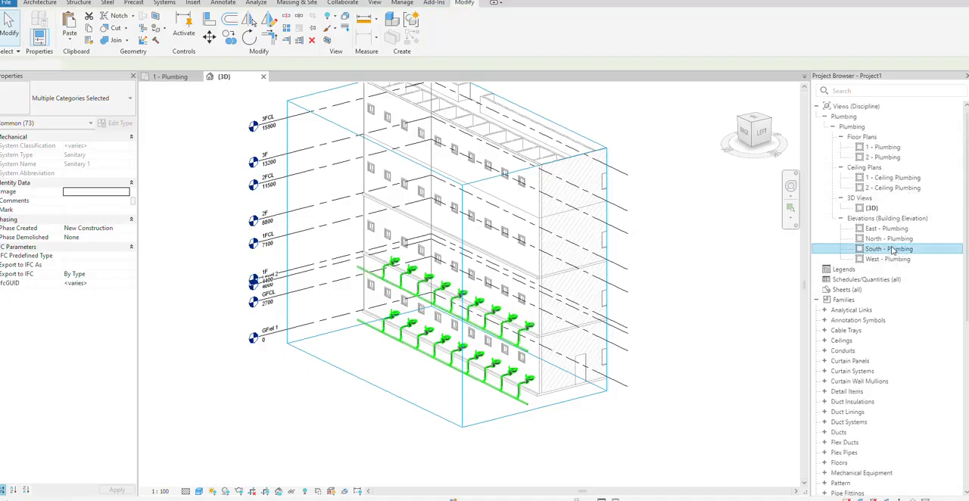
middle_click_drag(694, 367, 555, 339)
scroll(536, 309, "up", 2)
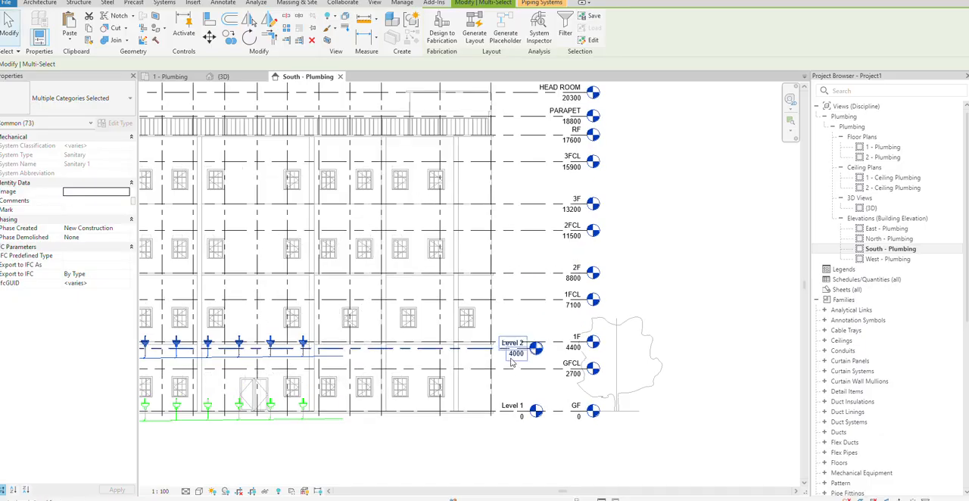
scroll(505, 357, "down", 2)
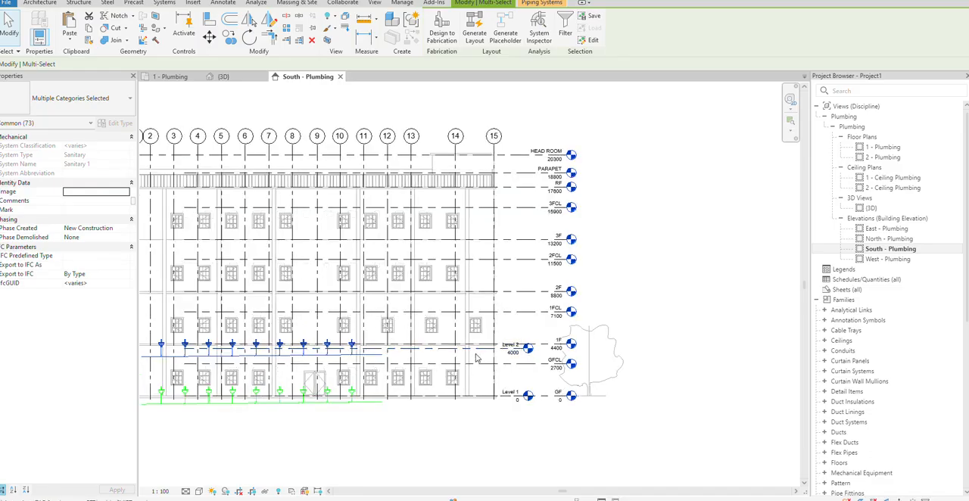
left_click(666, 280)
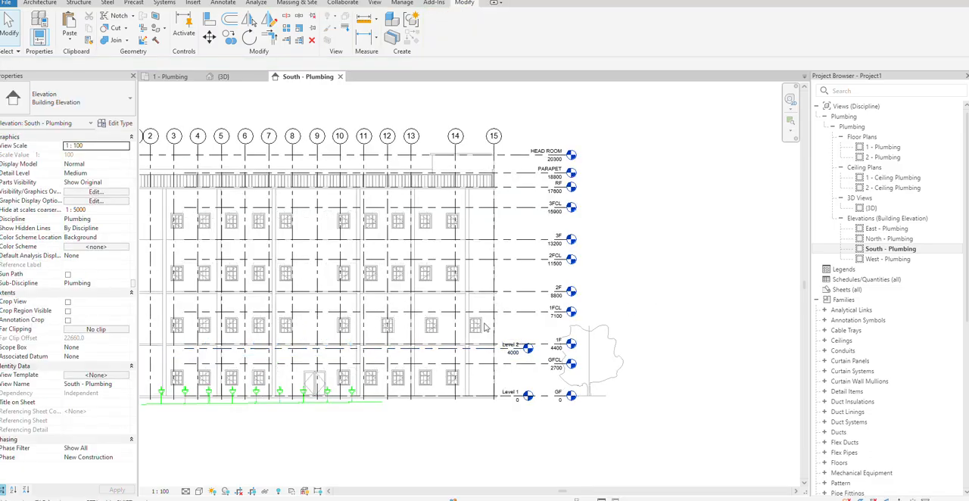
Delete Level 2 in the South - Plumbing elevation together with its associated floor plan and ceiling plan views
scroll(492, 355, "up", 2)
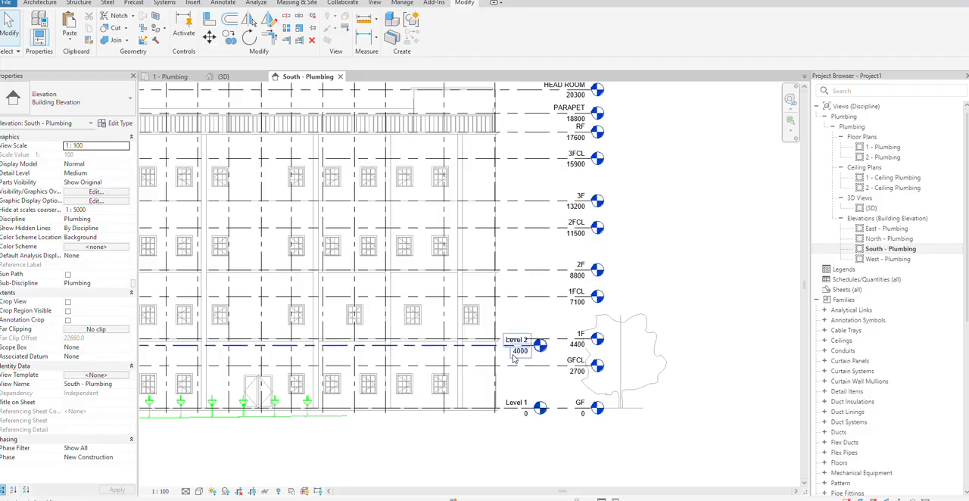
left_click(500, 346)
key("Delete")
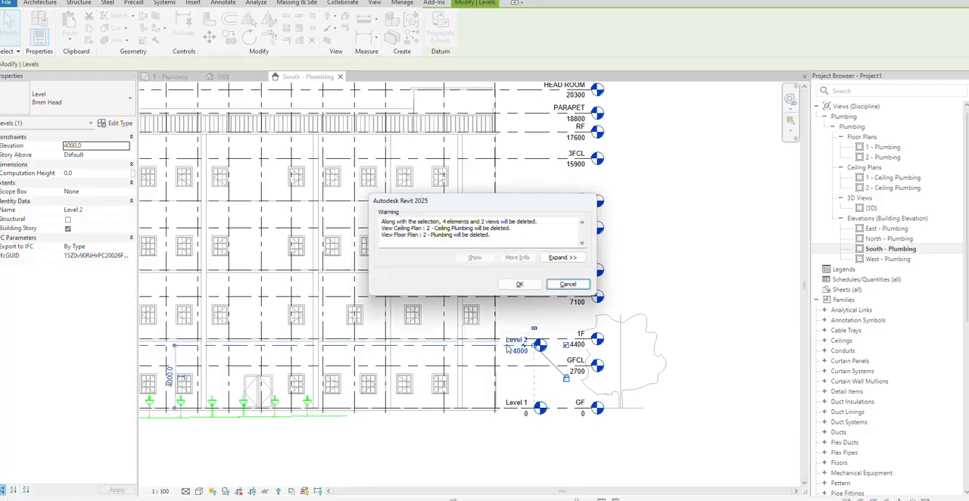
left_click(519, 284)
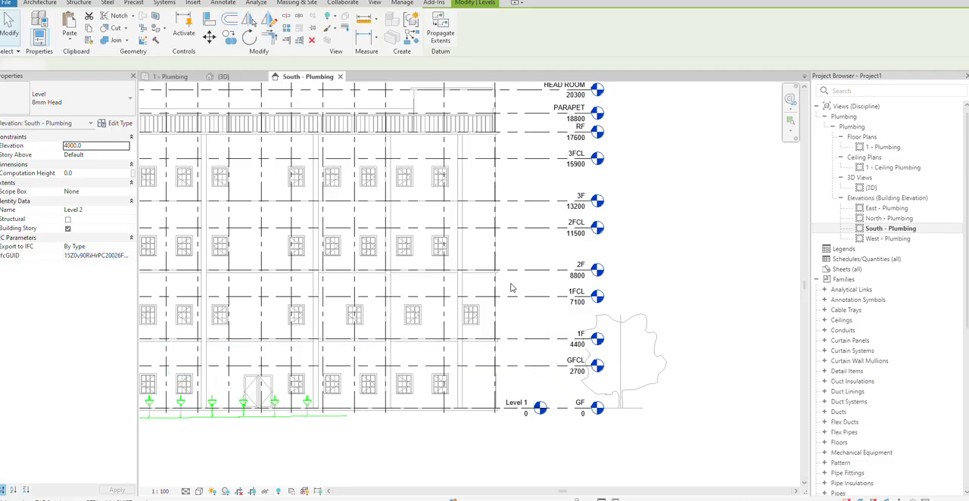
scroll(594, 348, "down", 1)
scroll(574, 307, "up", 1)
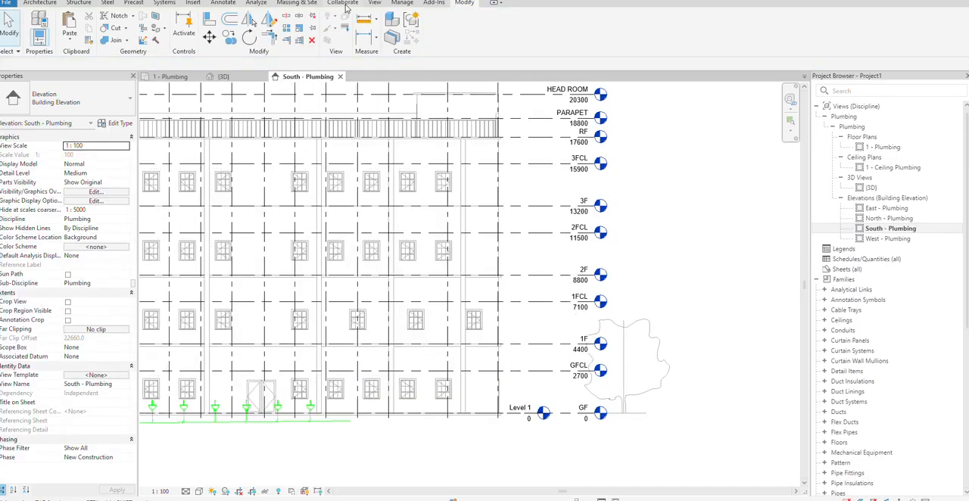
Use Copy/Monitor on the linked building model to copy levels 1F, 2F and 3F together, and finish the session
left_click(344, 4)
left_click(464, 34)
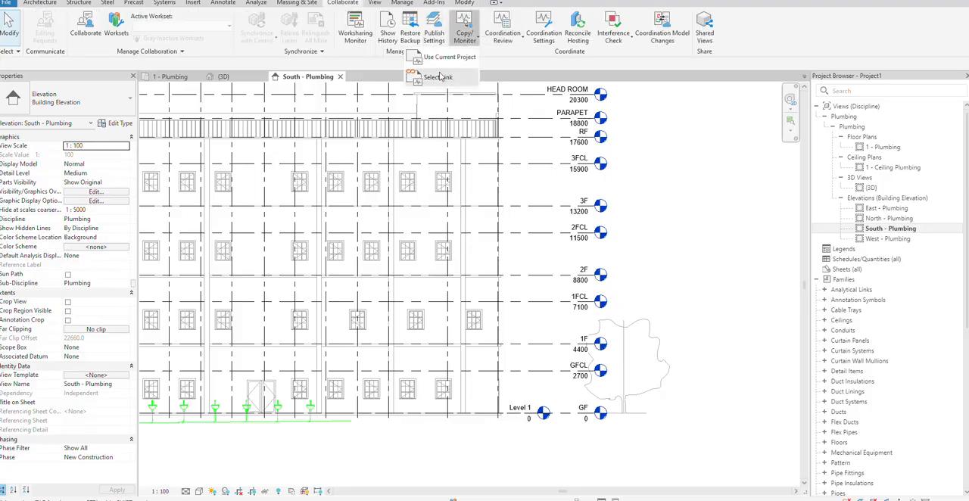
left_click(440, 77)
left_click(350, 77)
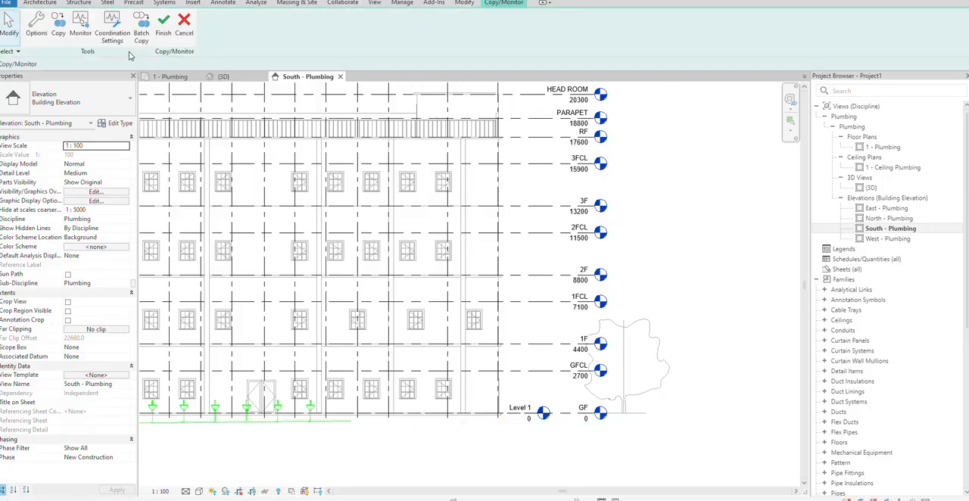
left_click(58, 36)
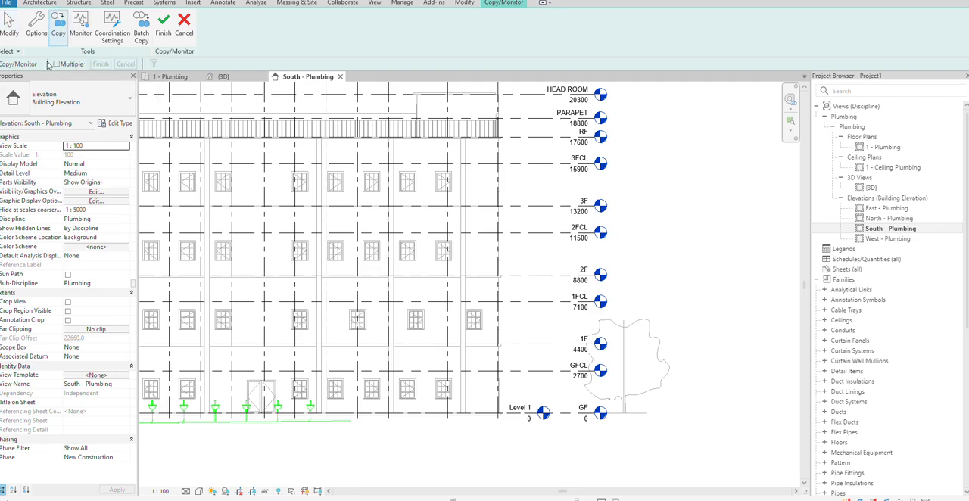
scroll(554, 208, "down", 1)
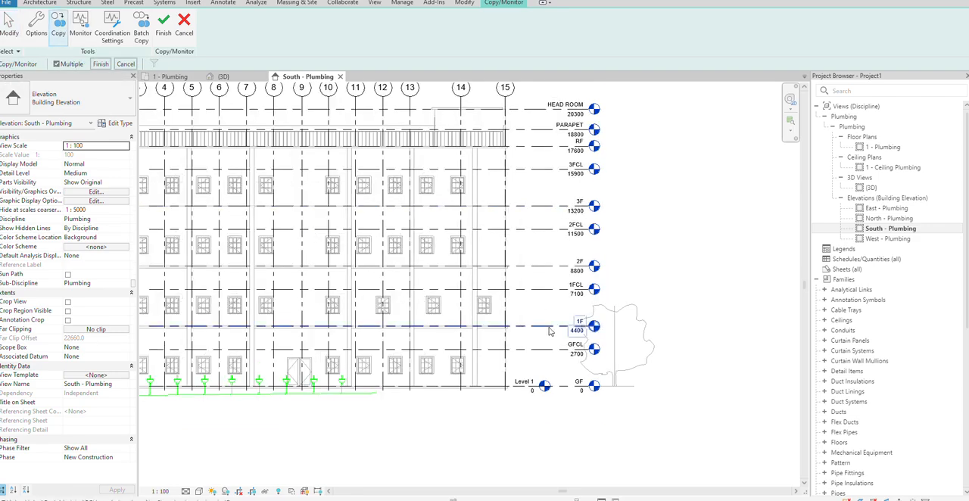
left_click(549, 328)
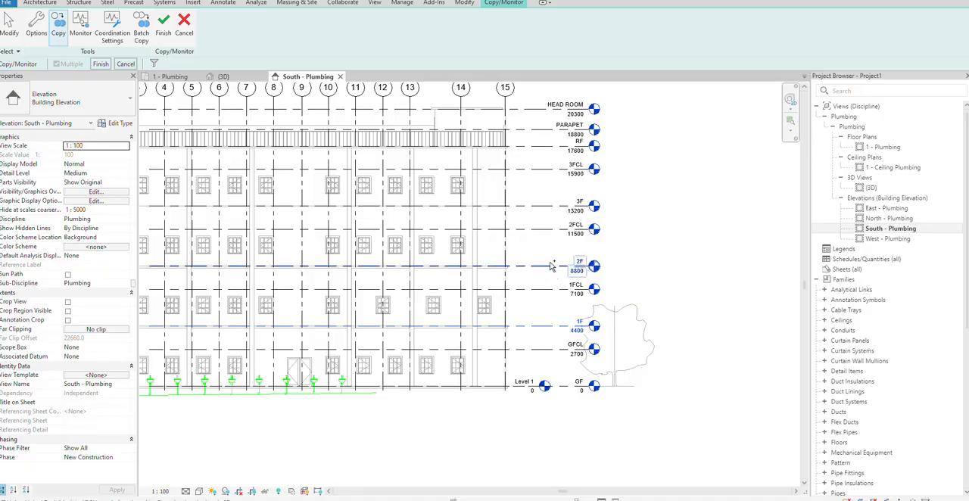
left_click(551, 265)
left_click(542, 206)
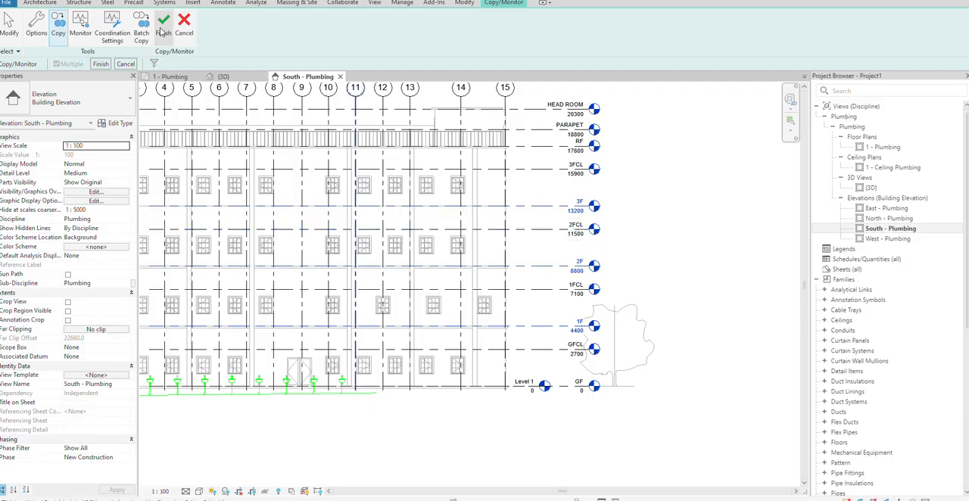
left_click(101, 64)
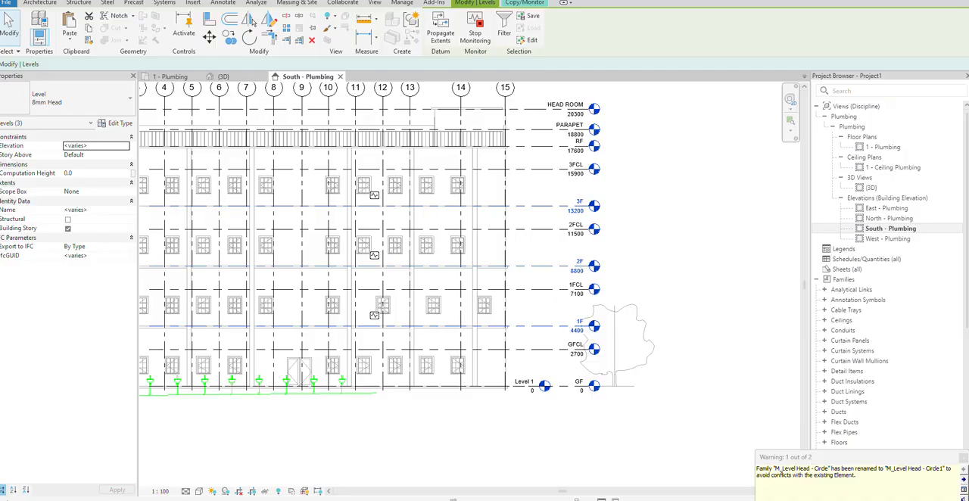
left_click(525, 2)
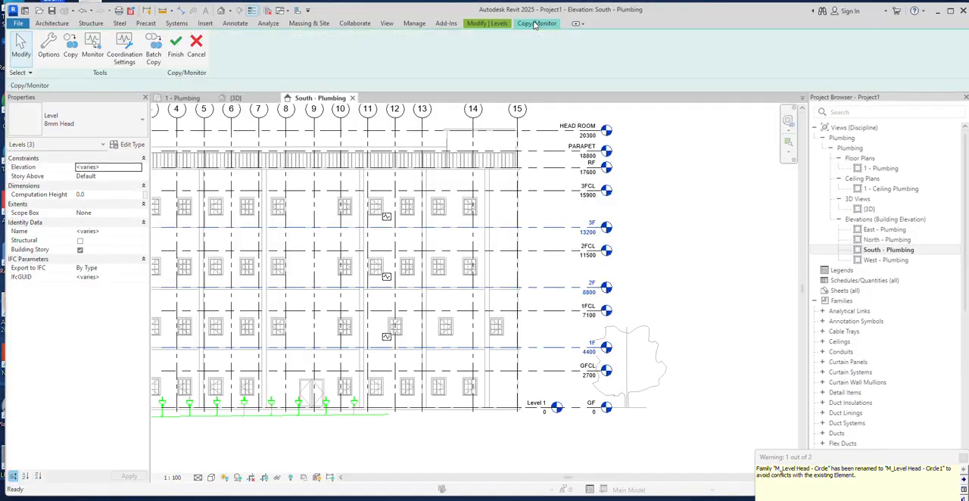
left_click(175, 49)
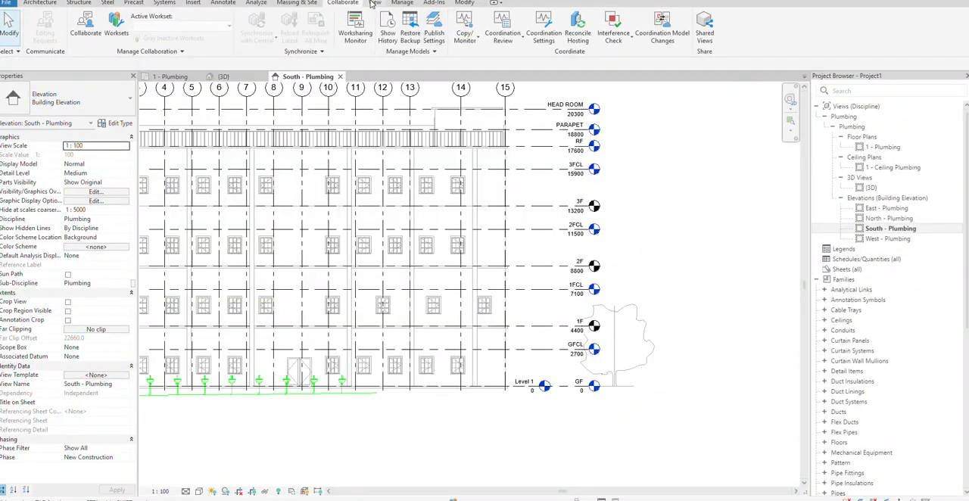
Create new floor plan views for levels 1F, 2F and 3F
left_click(374, 3)
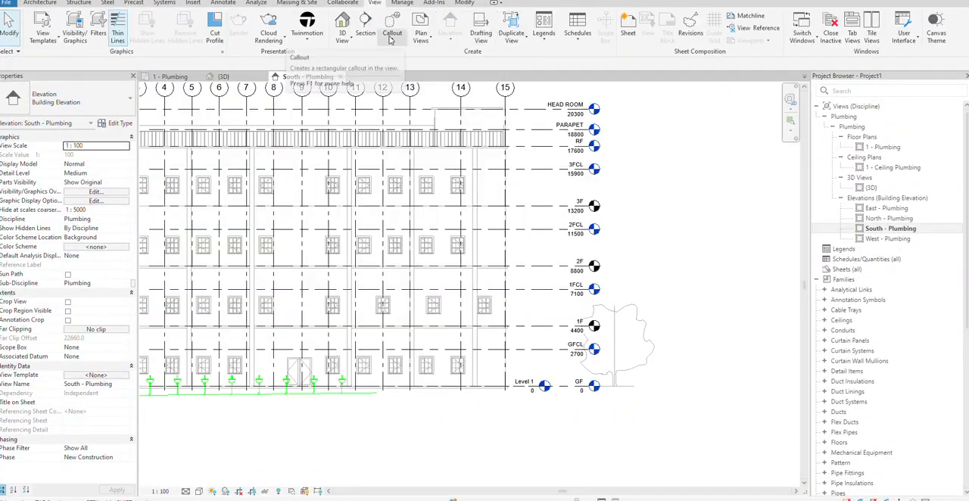
left_click(421, 34)
left_click(417, 60)
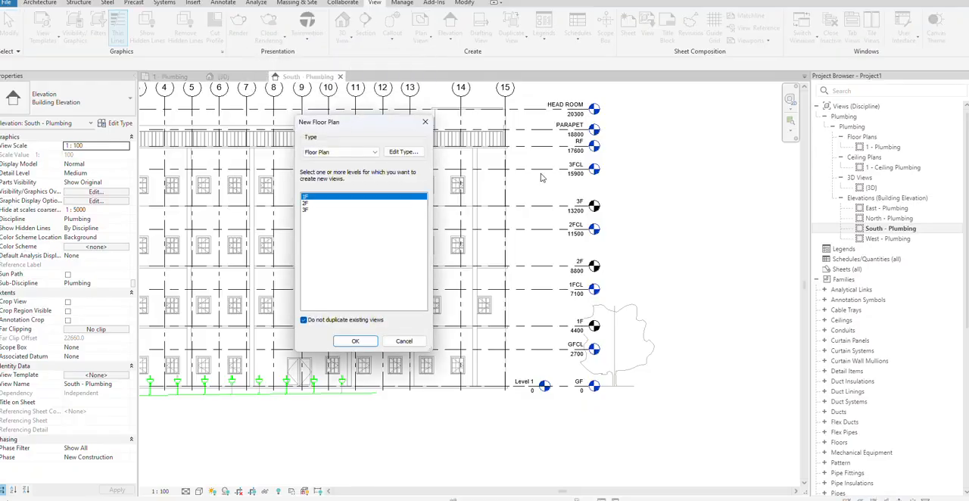
left_click(319, 215, "shift")
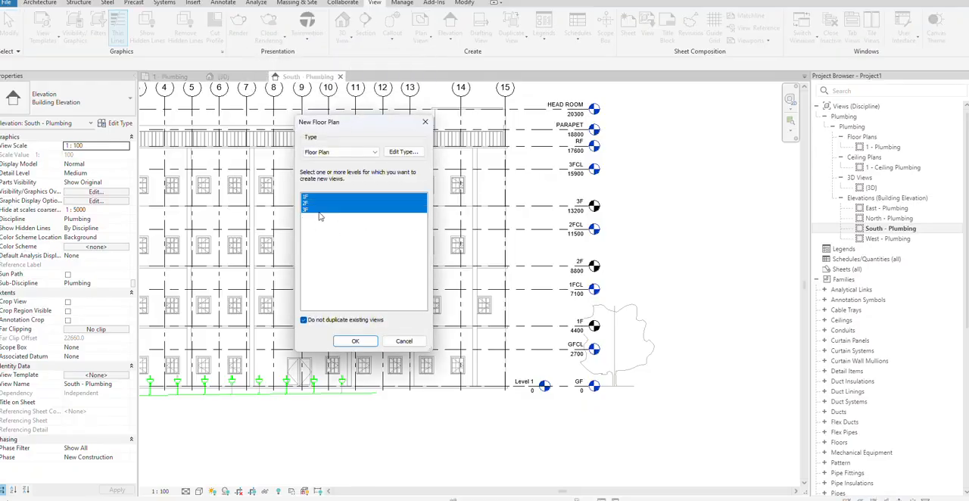
left_click(355, 341)
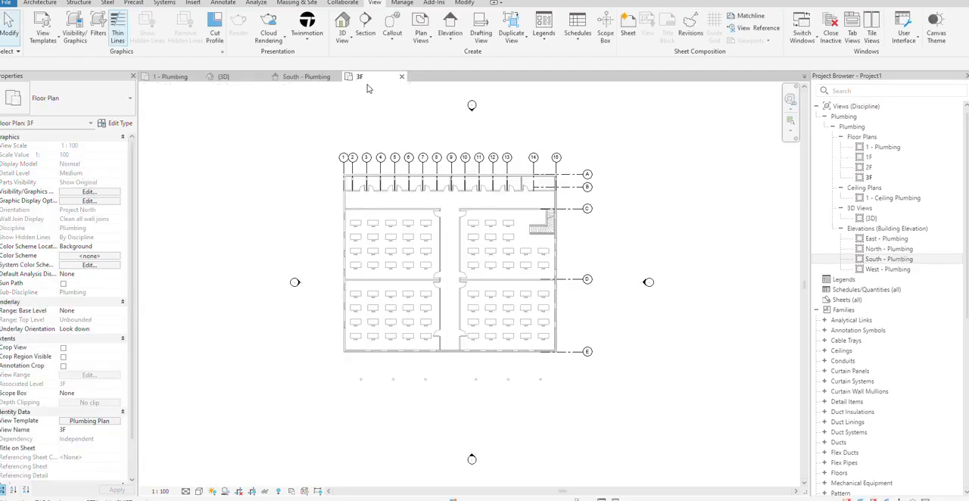
Select all the sanitary pipes, fittings and water closets in the 1 - Plumbing floor plan and copy them to the clipboard
left_click(170, 76)
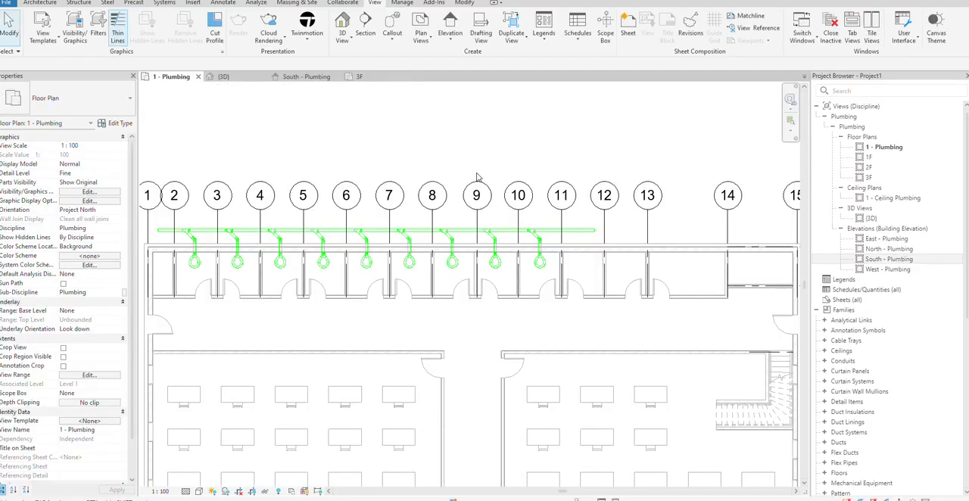
scroll(477, 176, "down", 2)
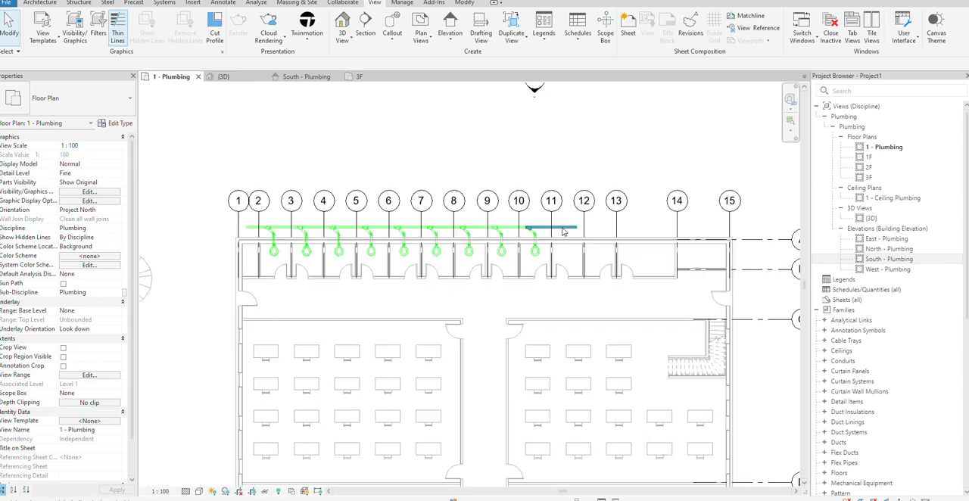
left_click(562, 232)
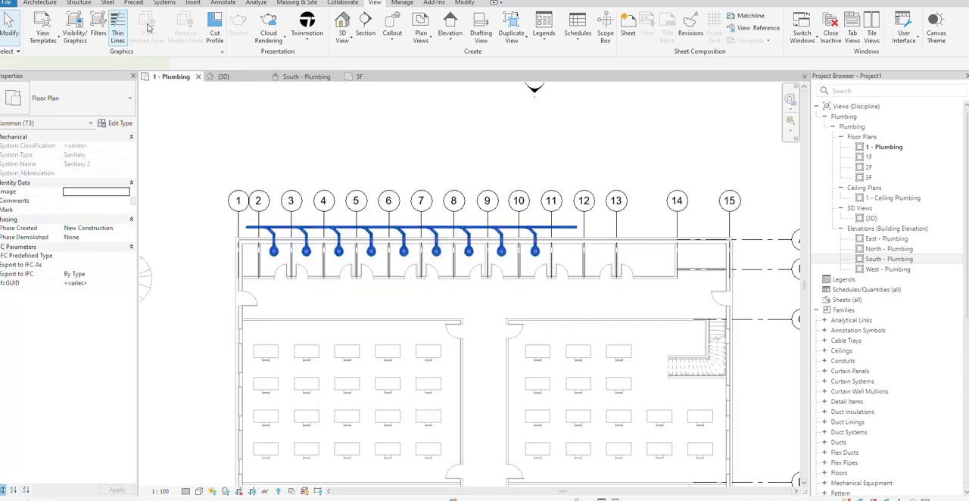
left_click(89, 29)
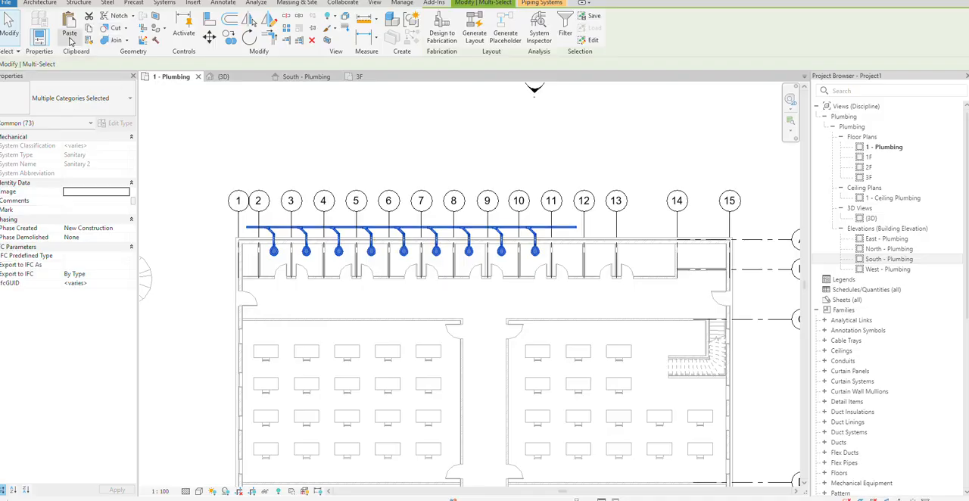
left_click(68, 36)
In the 3D view, paste the copied piping and water closets aligned to selected levels 1F, 2F and 3F
left_click(230, 79)
left_click(226, 78)
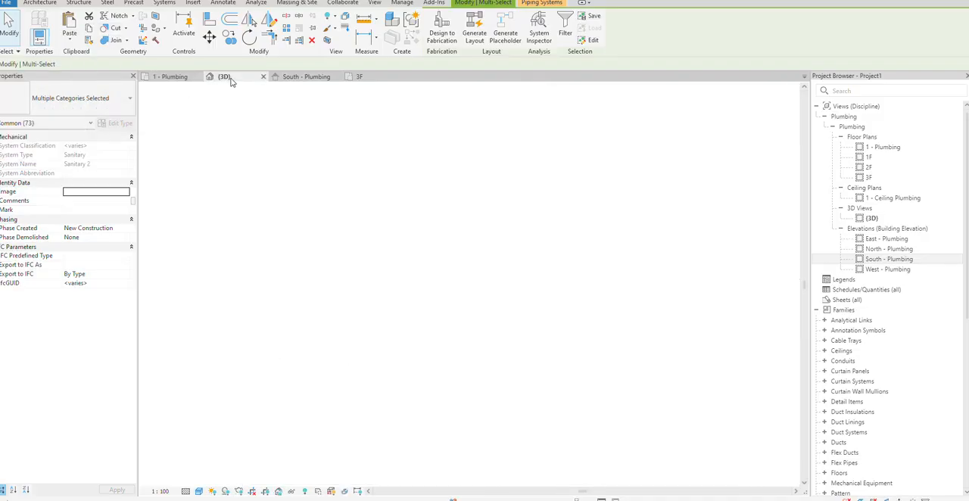
left_click(72, 44)
left_click(49, 77)
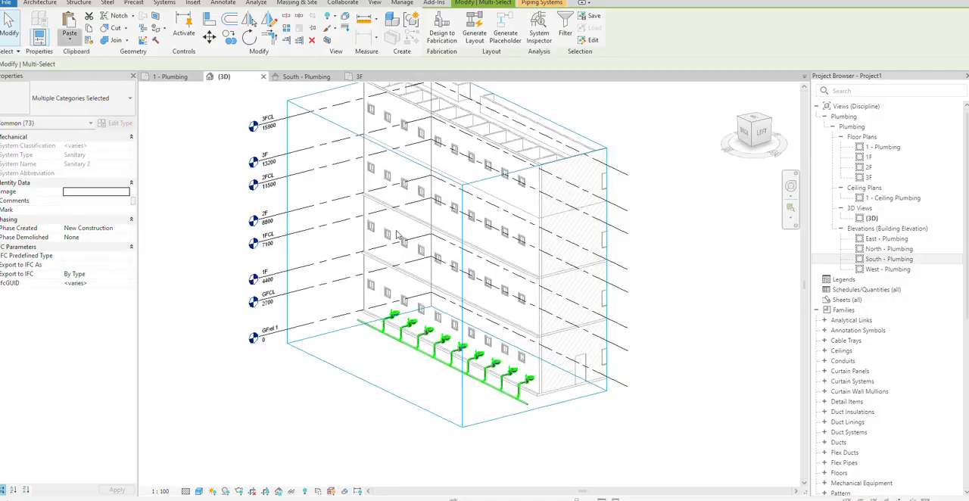
left_click(462, 205, "shift")
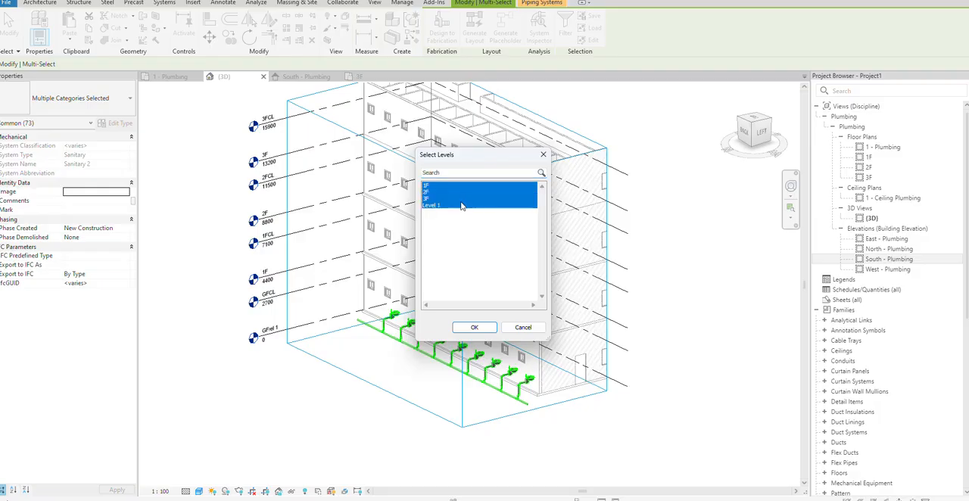
left_click(463, 204, "ctrl")
left_click(473, 326)
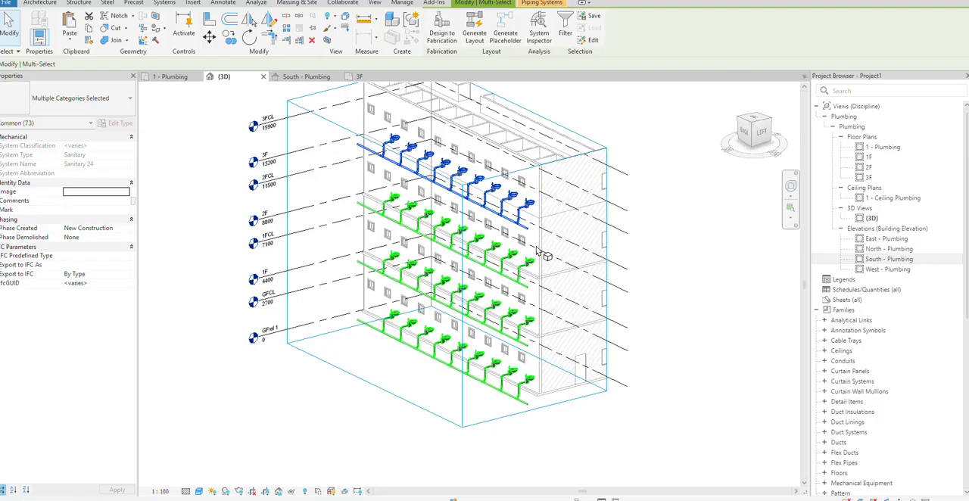
left_click(688, 178)
scroll(532, 183, "up", 3)
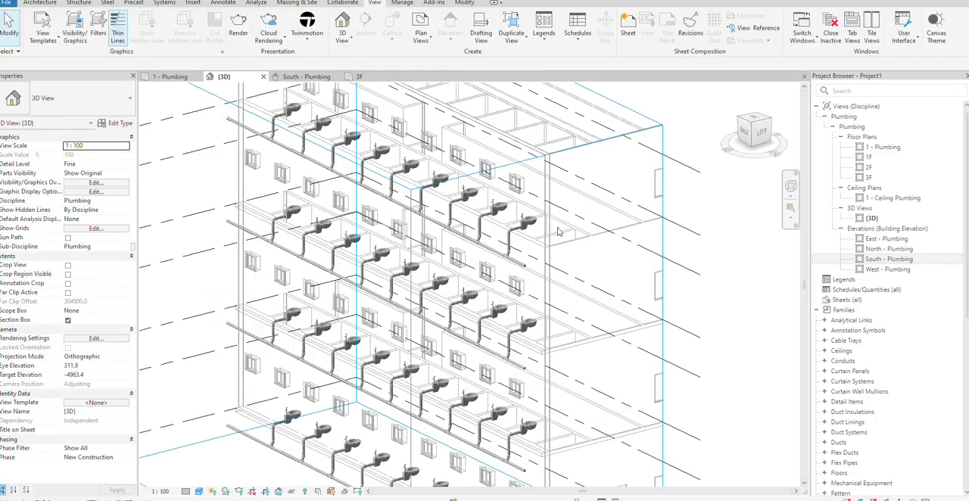
scroll(530, 198, "up", 2)
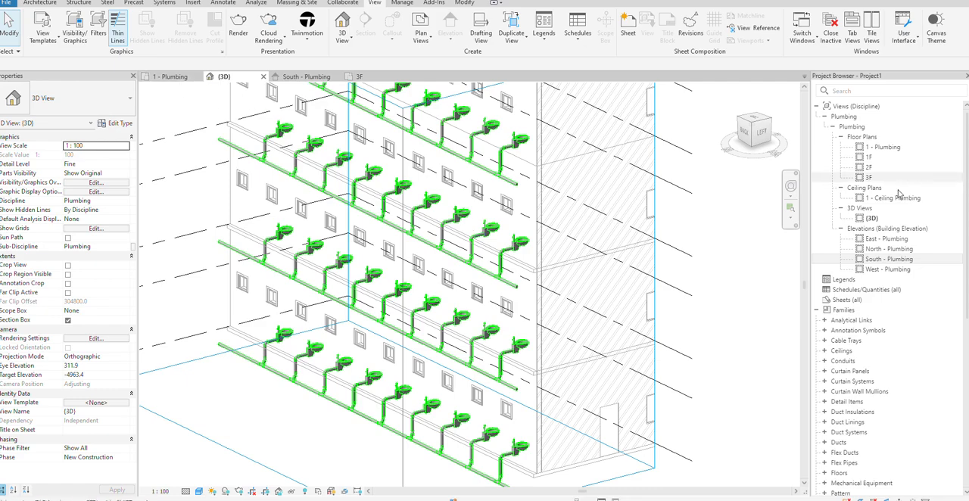
From the 3F floor plan, set the view depth offset in the Plumbing Plan template's view range to -650 and apply the template
double_click(868, 177)
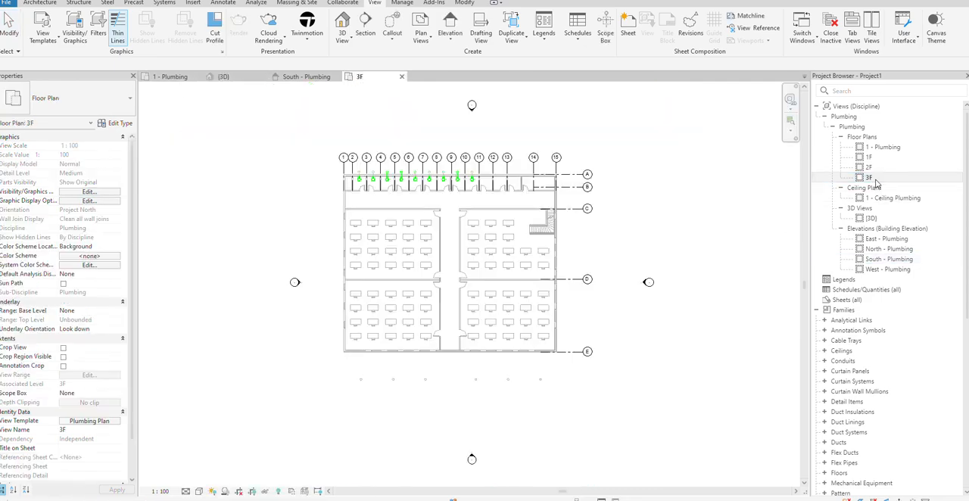
scroll(345, 178, "up", 3)
scroll(363, 179, "up", 4)
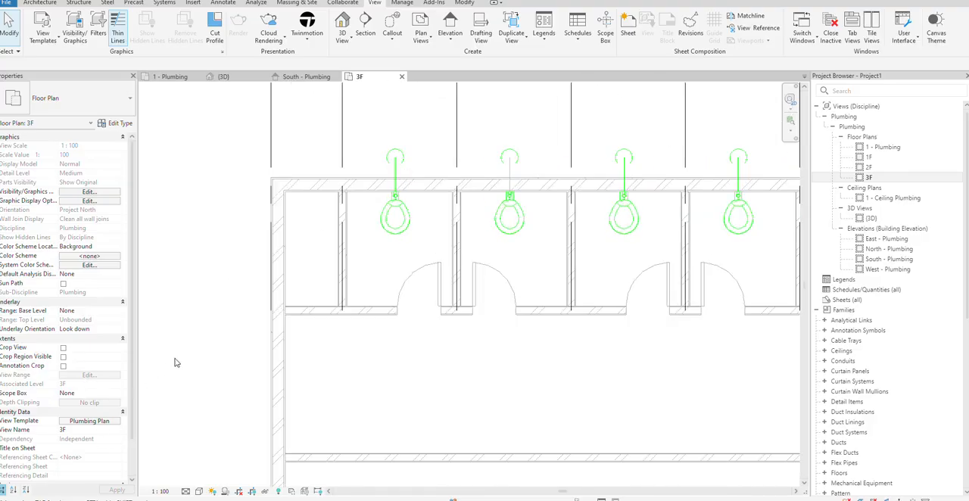
left_click(95, 421)
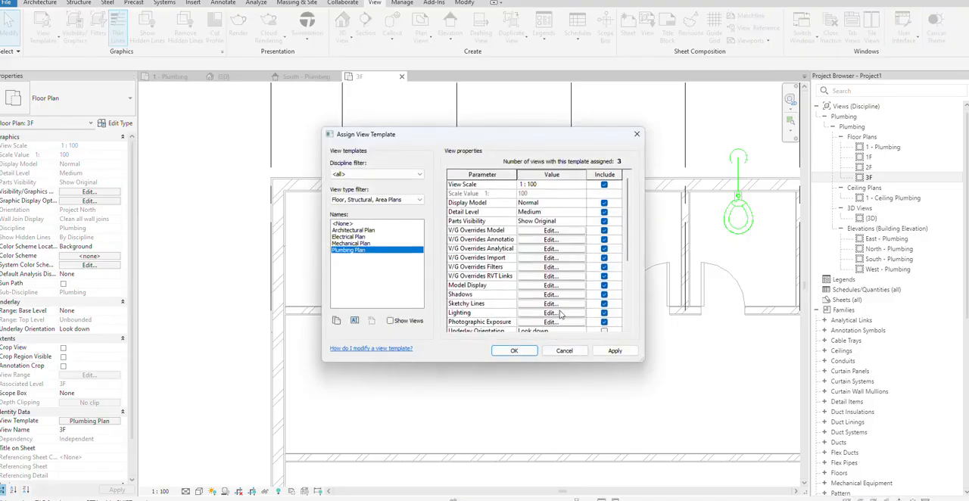
scroll(552, 263, "down", 4)
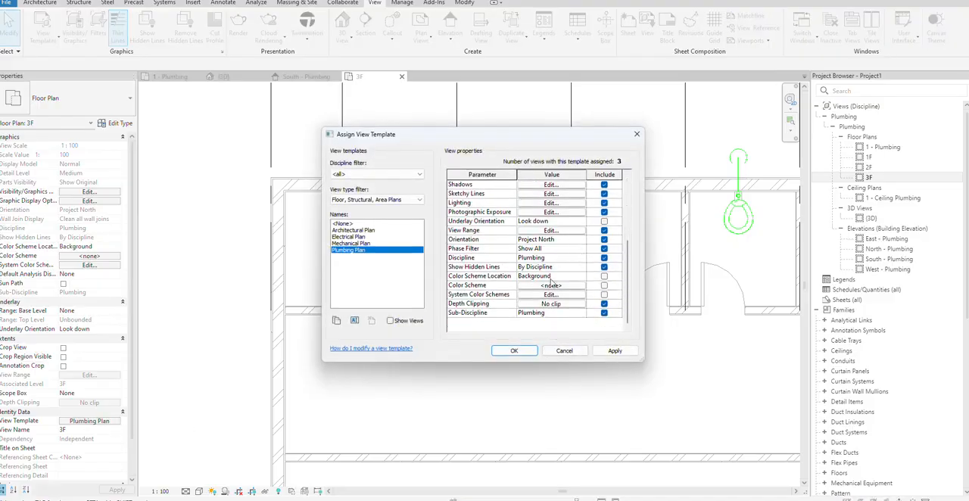
left_click(563, 232)
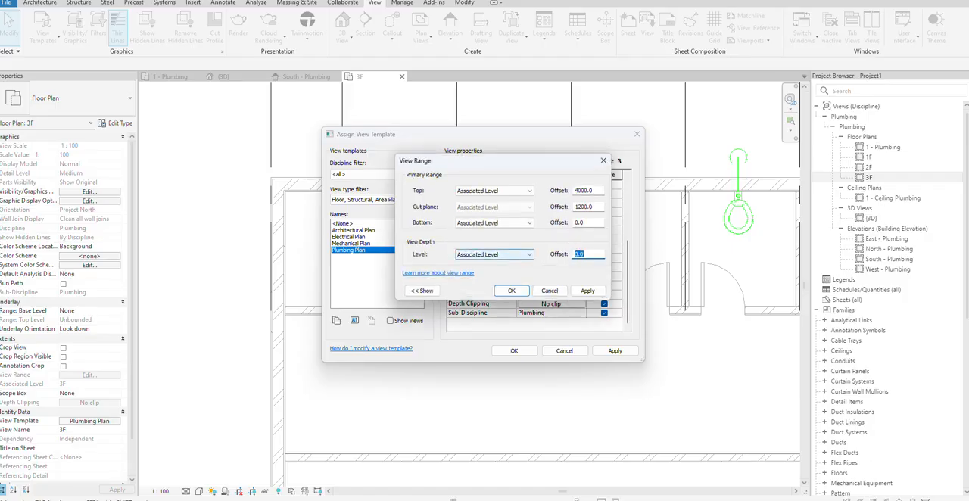
left_click(587, 291)
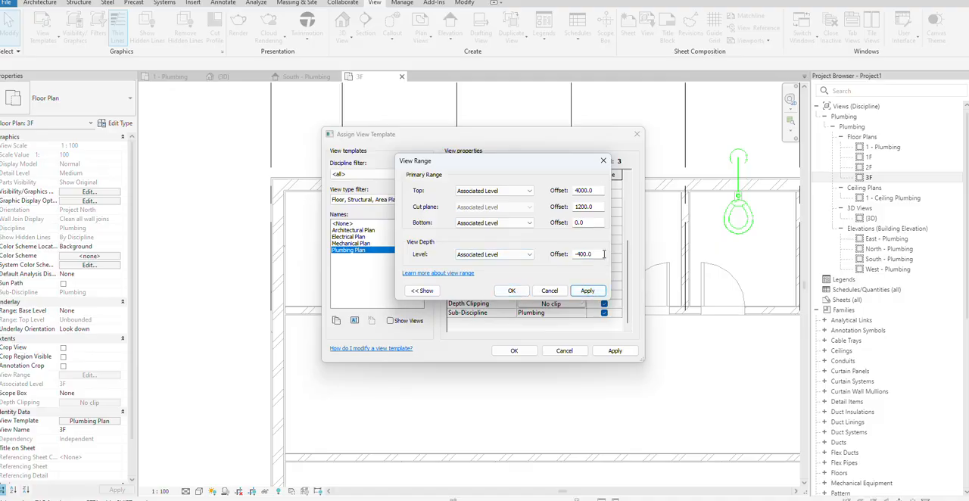
left_click_drag(603, 254, 551, 260)
type("-650")
left_click(594, 292)
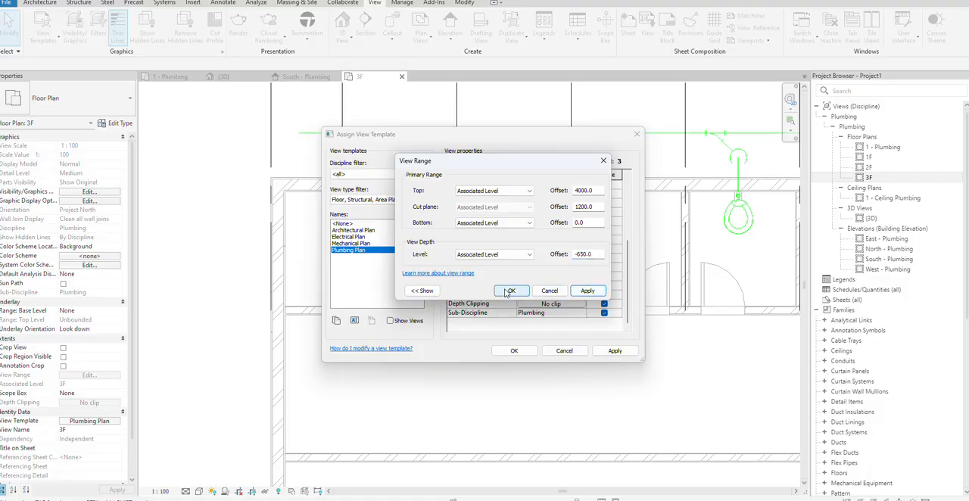
left_click(509, 291)
left_click(615, 351)
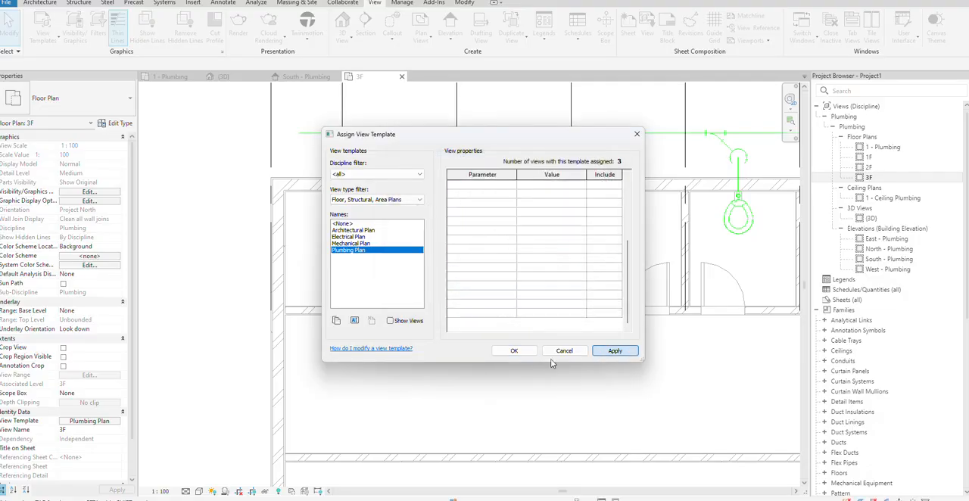
left_click(514, 350)
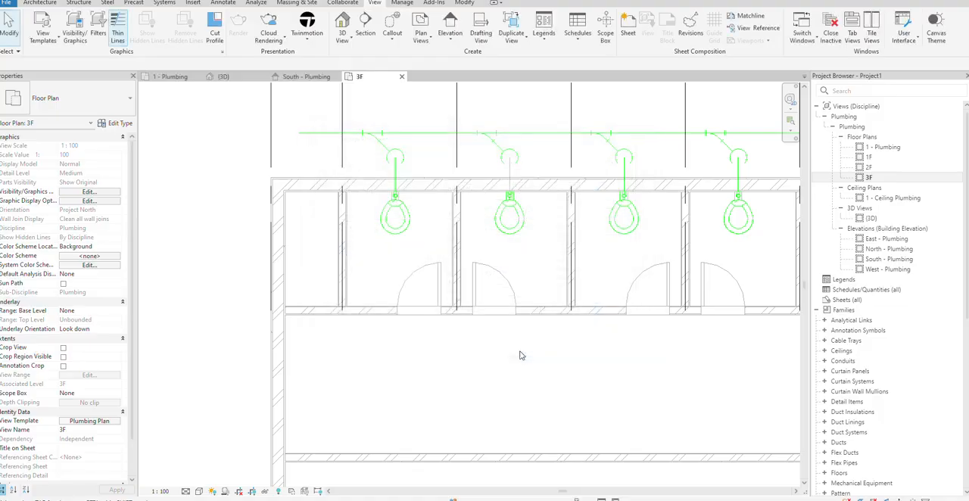
Draw a vertical pipe from the open end of the 3F sanitary main near grid 1 down to a middle elevation of -3000 mm
left_click(300, 134)
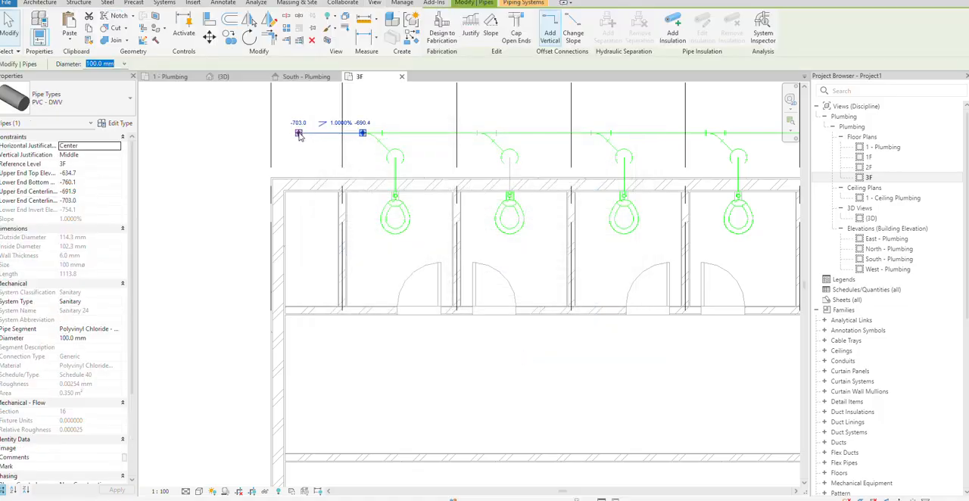
right_click(299, 134)
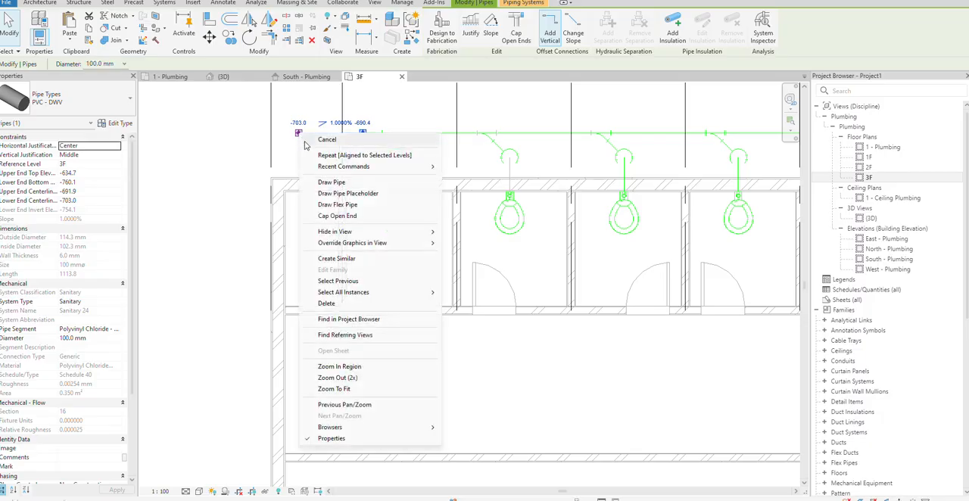
left_click(345, 185)
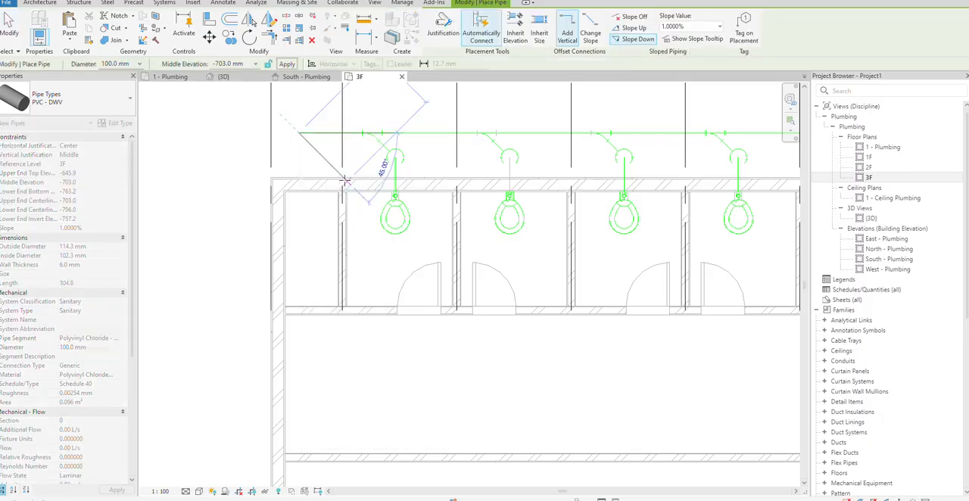
left_click(244, 65)
type("-3000")
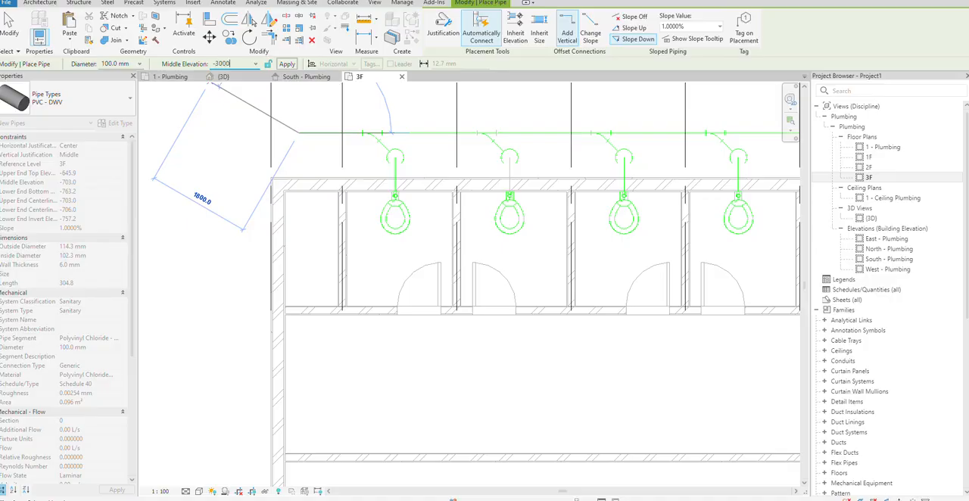
left_click(292, 65)
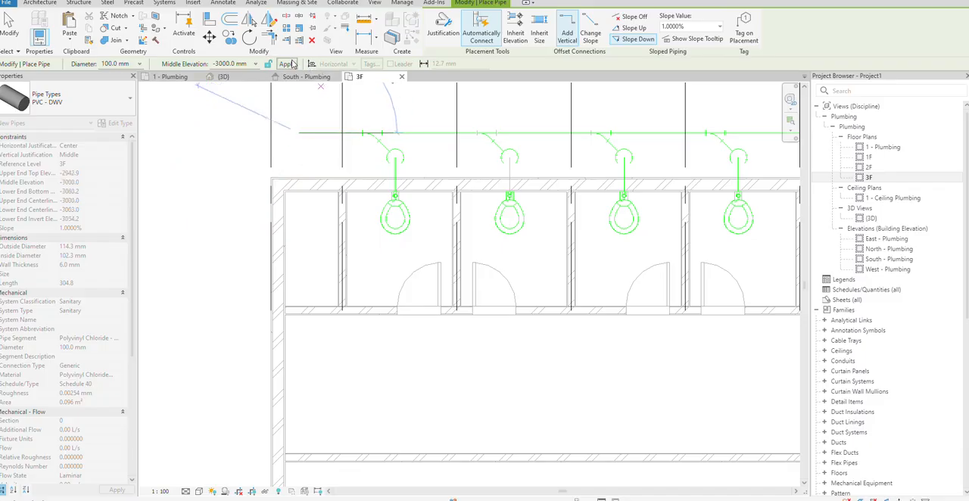
key("Escape")
key("Escape")
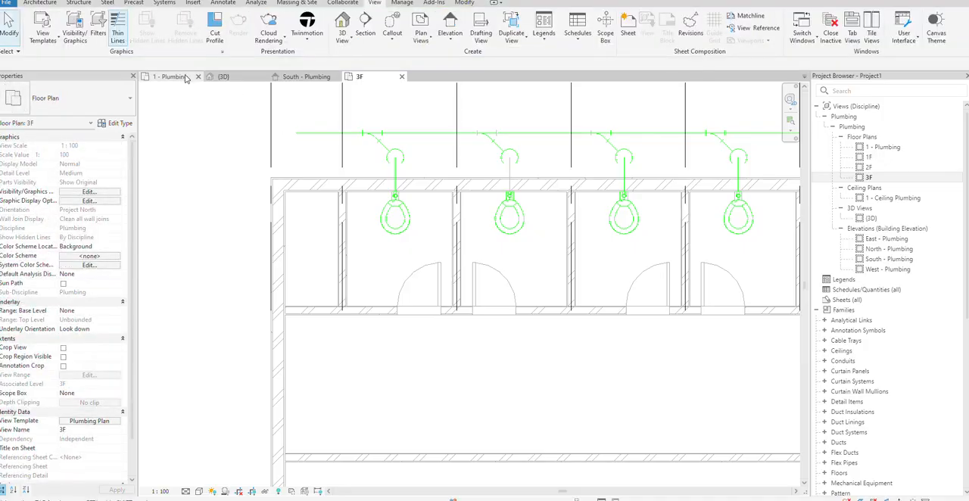
In the 3D view, extend the vertical drain pipe down to the ground-floor sanitary main and join both with Trim/Extend to Corner
left_click(174, 76)
left_click(238, 78)
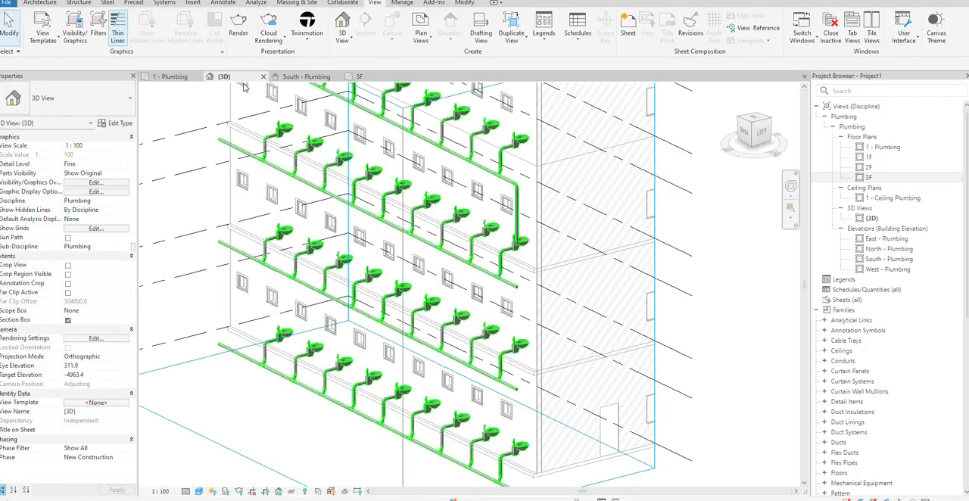
scroll(468, 227, "up", 2)
scroll(467, 227, "down", 5)
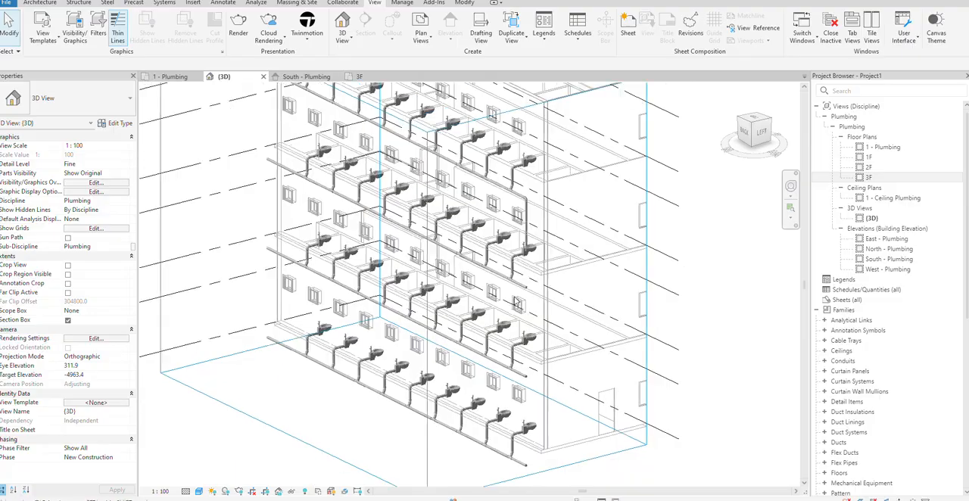
scroll(532, 318, "up", 4)
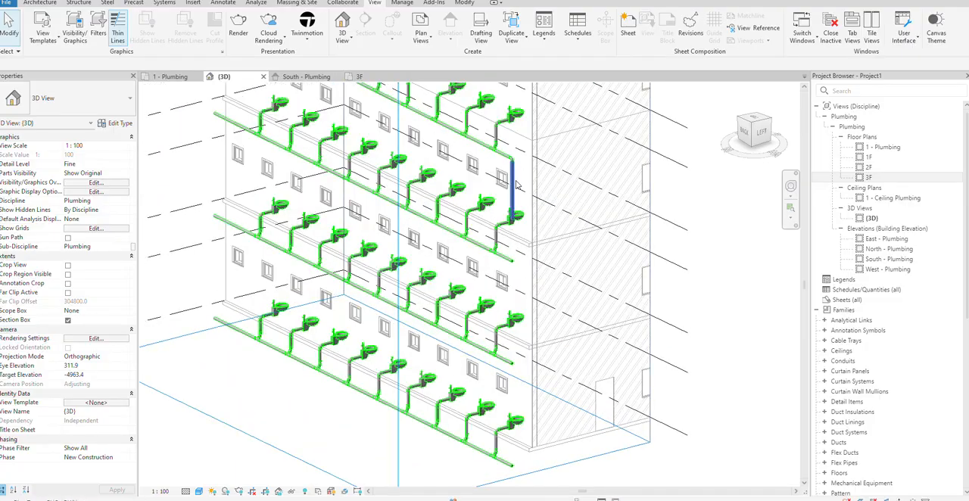
left_click(516, 185)
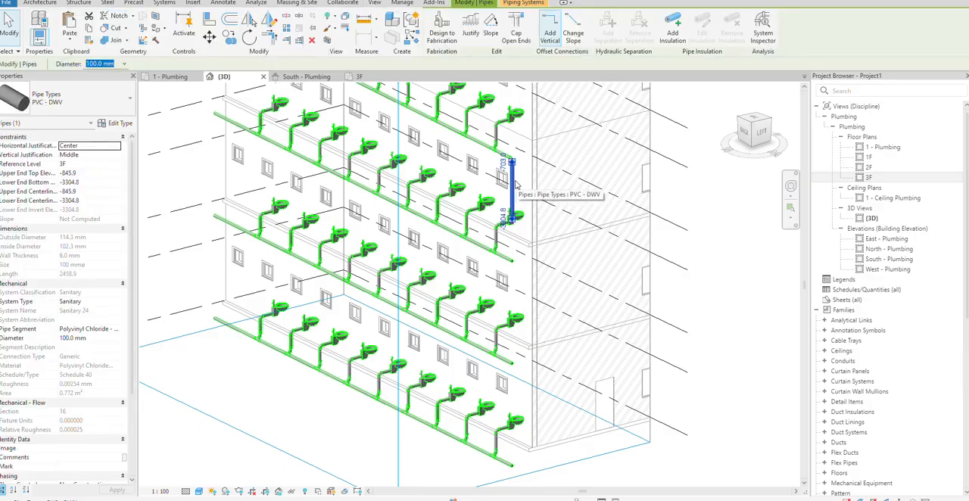
key("Escape")
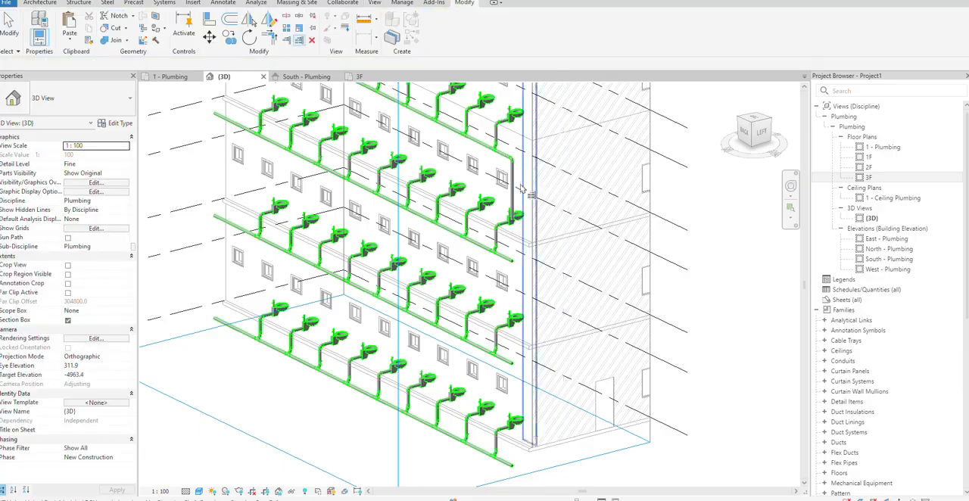
left_click(505, 360)
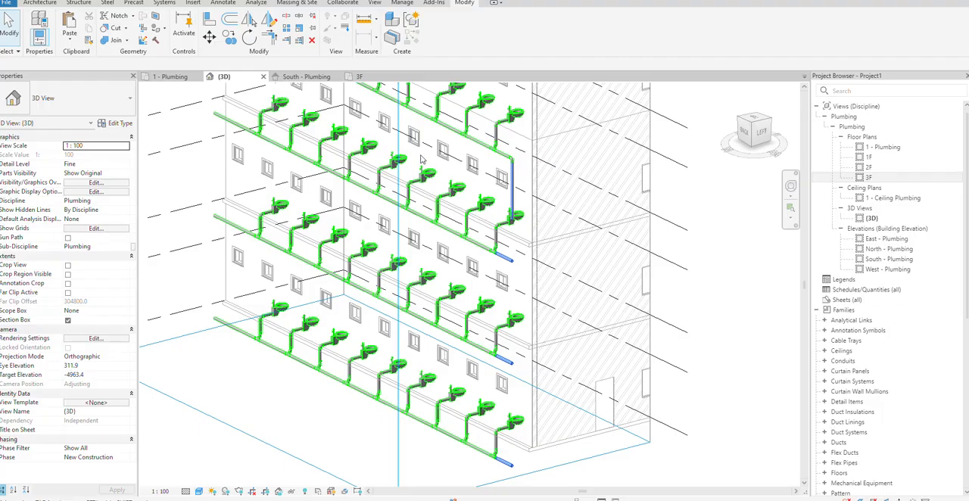
left_click(268, 35)
left_click(513, 455)
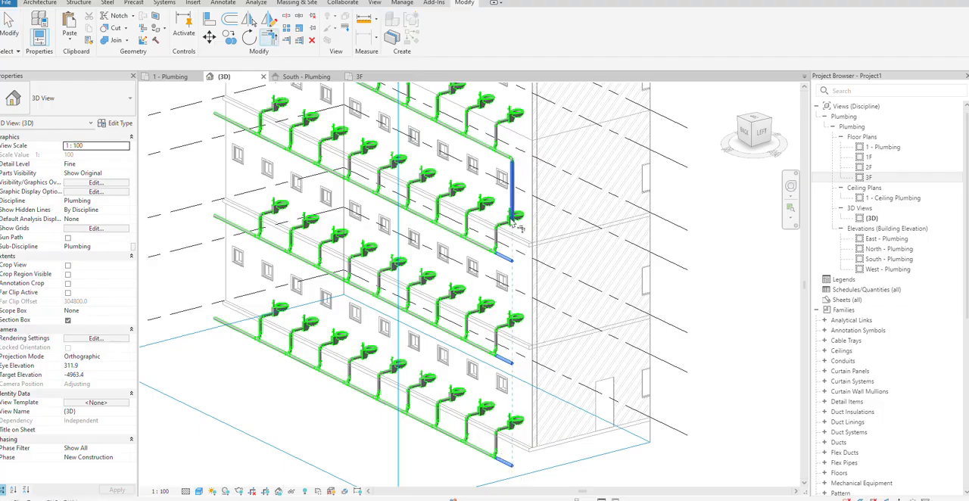
left_click(515, 212)
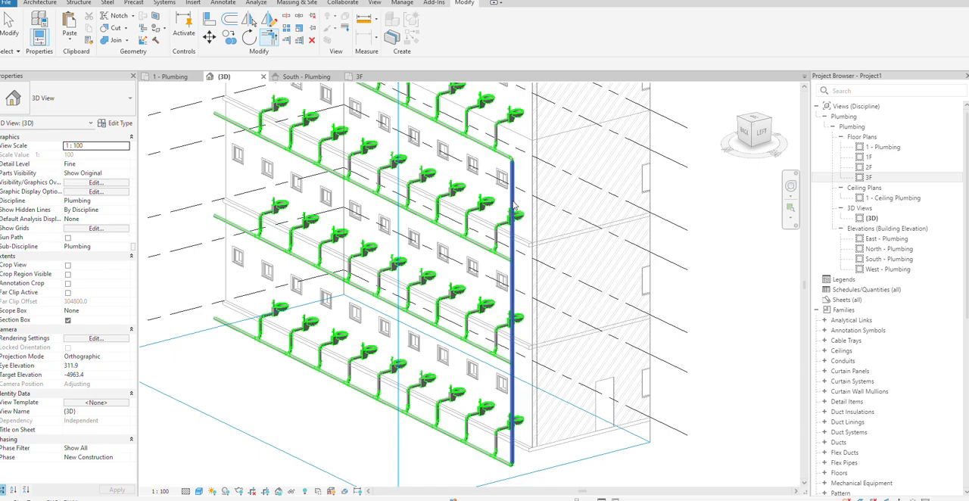
key("Escape")
Extend the 2F and 1F sanitary mains to the vertical stack with Trim/Extend Multiple Elements
scroll(498, 267, "up", 4)
scroll(499, 271, "up", 2)
scroll(511, 291, "down", 4)
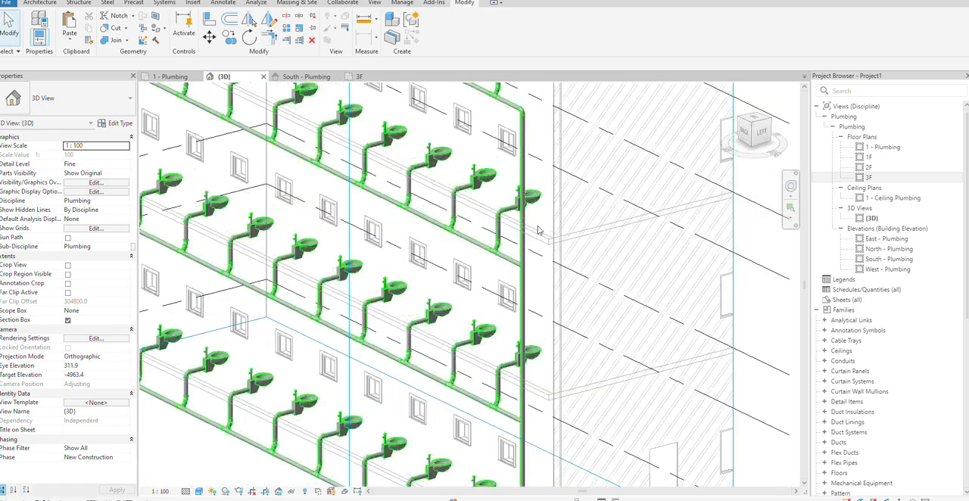
scroll(538, 231, "up", 5)
scroll(499, 274, "down", 6)
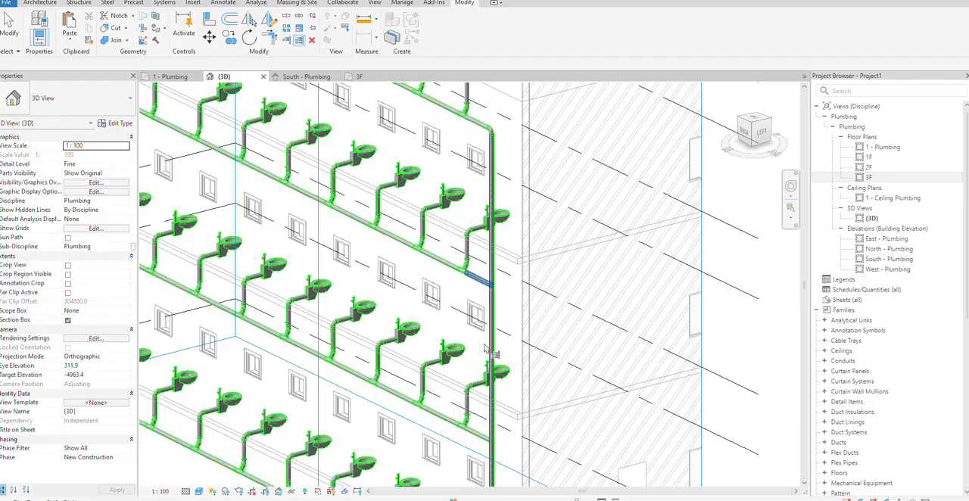
scroll(492, 356, "up", 3)
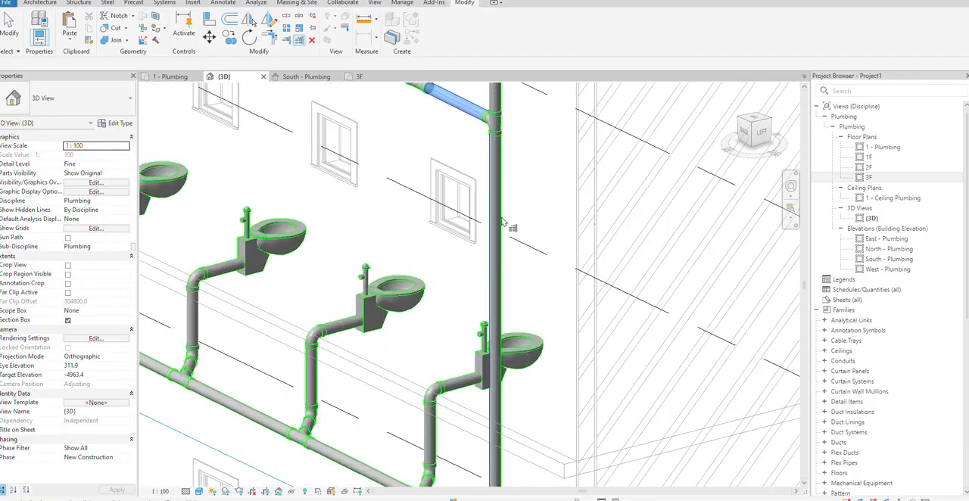
scroll(513, 212, "down", 2)
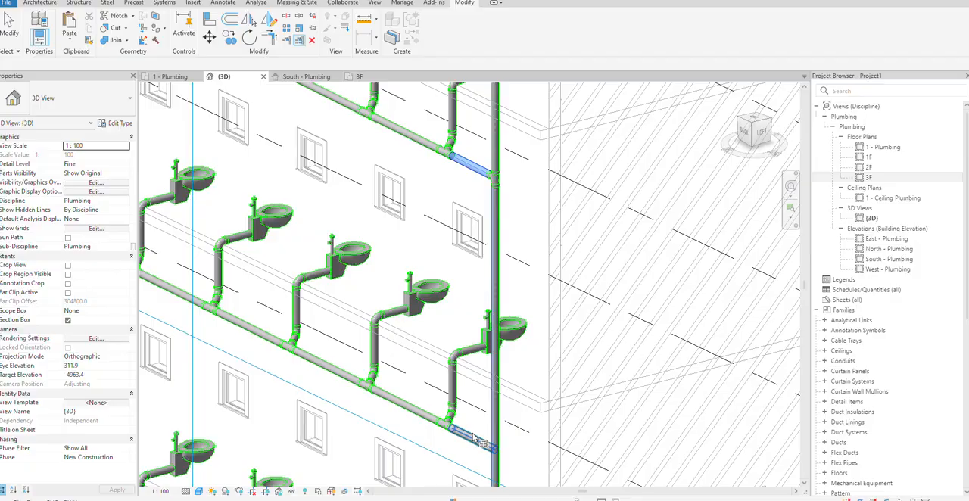
Convert the elbow at the foot of the stack on the ground-floor main into a sanitary tee
scroll(530, 426, "down", 3)
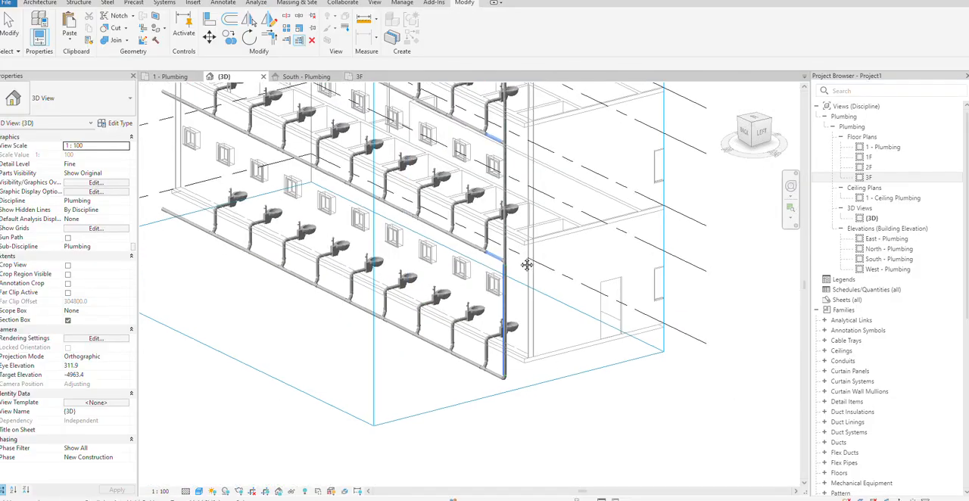
scroll(521, 390, "up", 5)
left_click(486, 366)
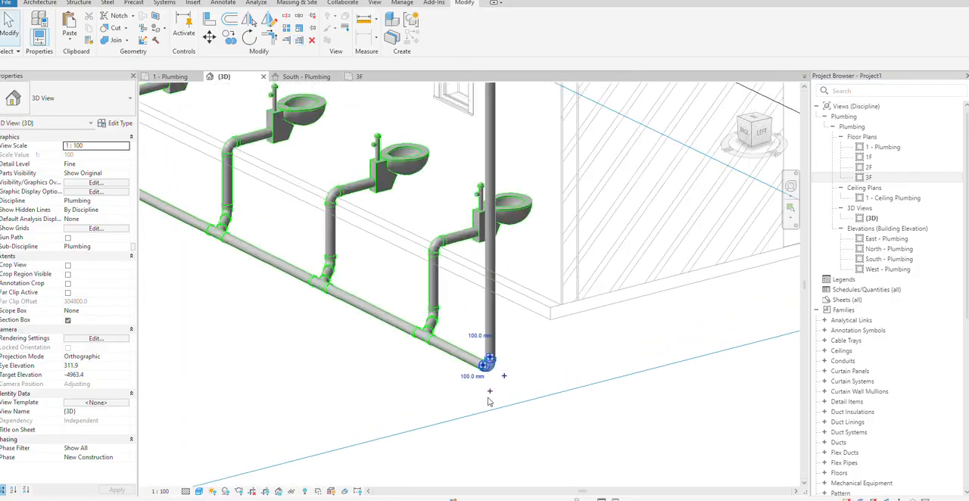
left_click(526, 416)
scroll(510, 335, "up", 3)
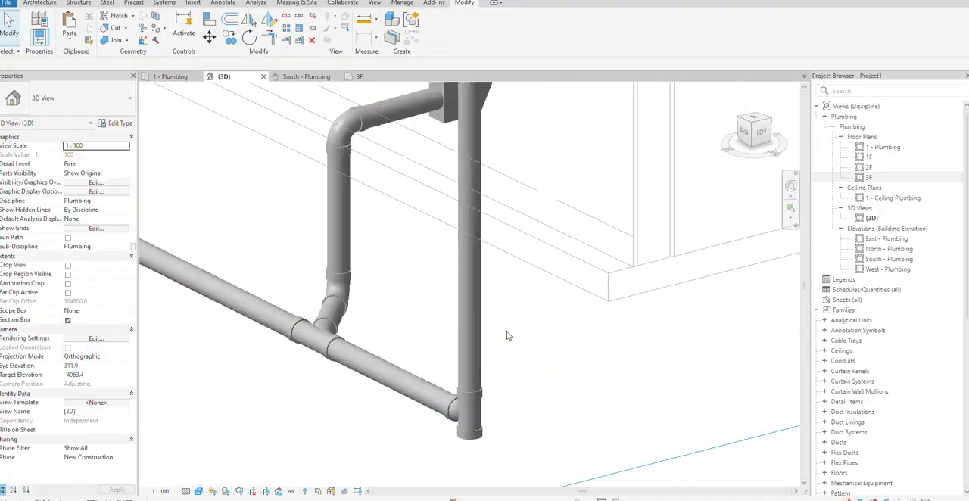
left_click(478, 438)
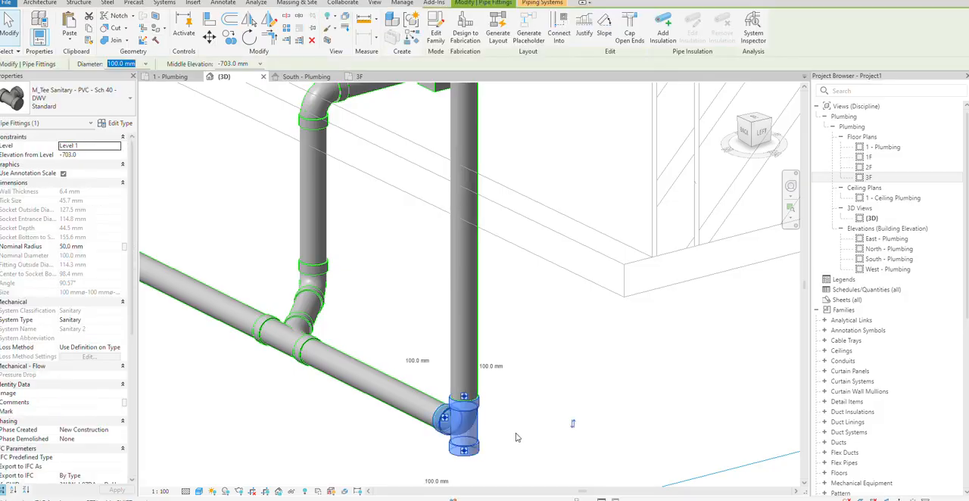
left_click(517, 437)
Lower the bottom elevation of the lowest stack pipe so it ends below the ground-floor sanitary main
scroll(517, 438, "down", 5)
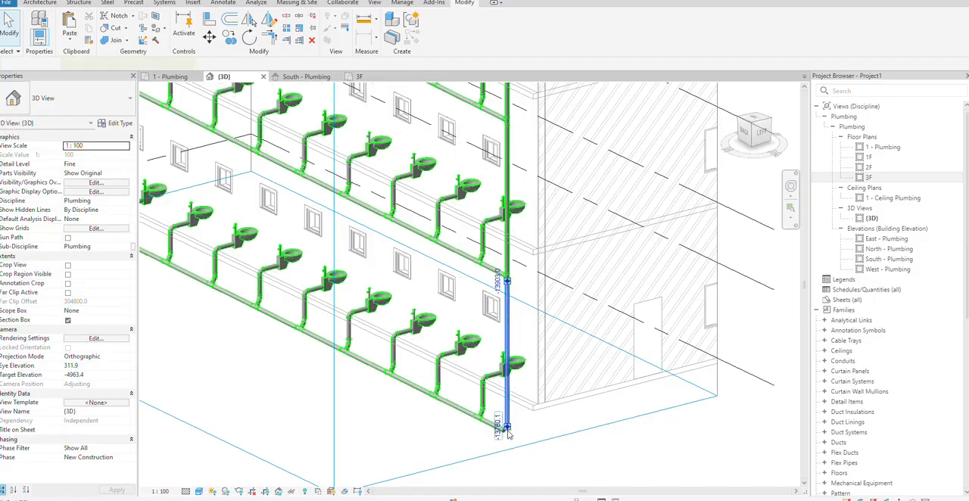
left_click(508, 429)
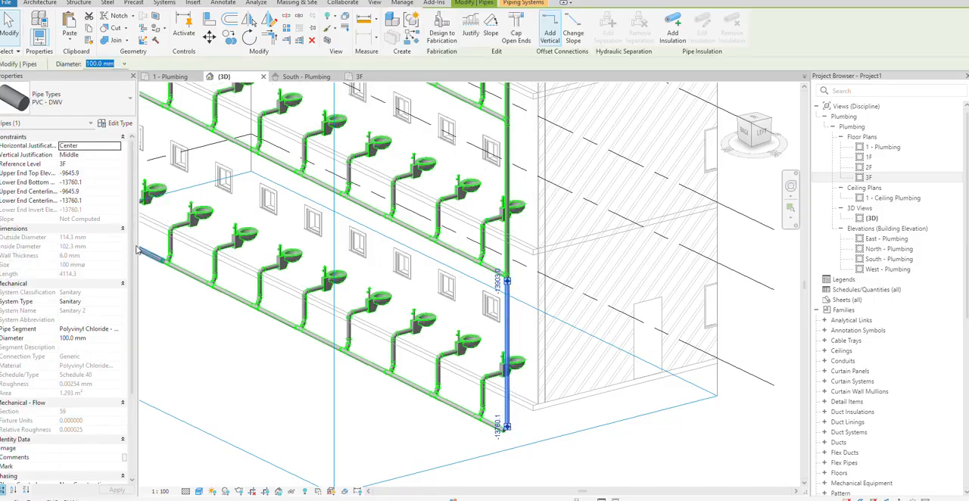
left_click(97, 192)
left_click(84, 183)
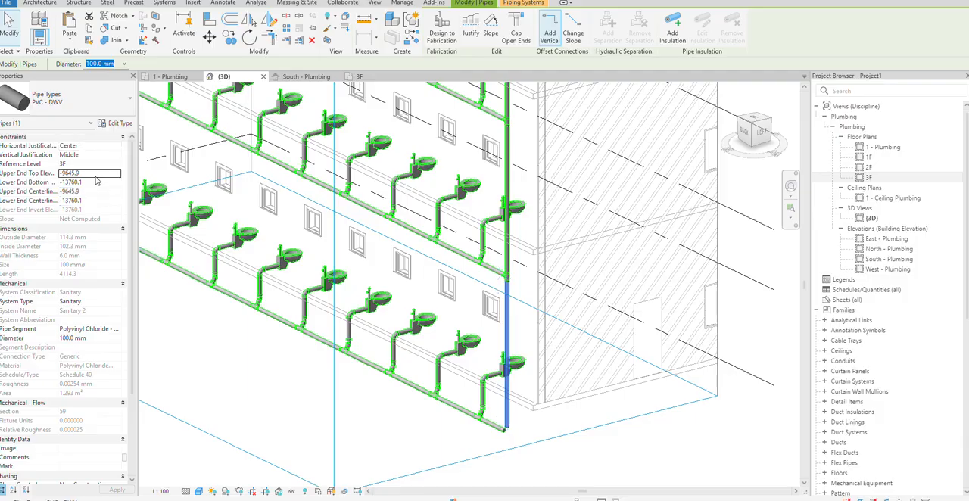
type("-15000")
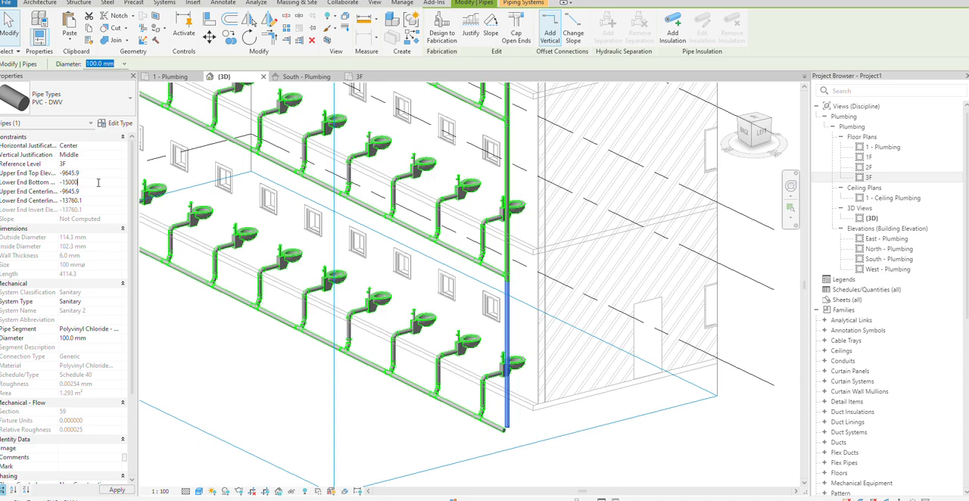
key("Return")
left_click(578, 452)
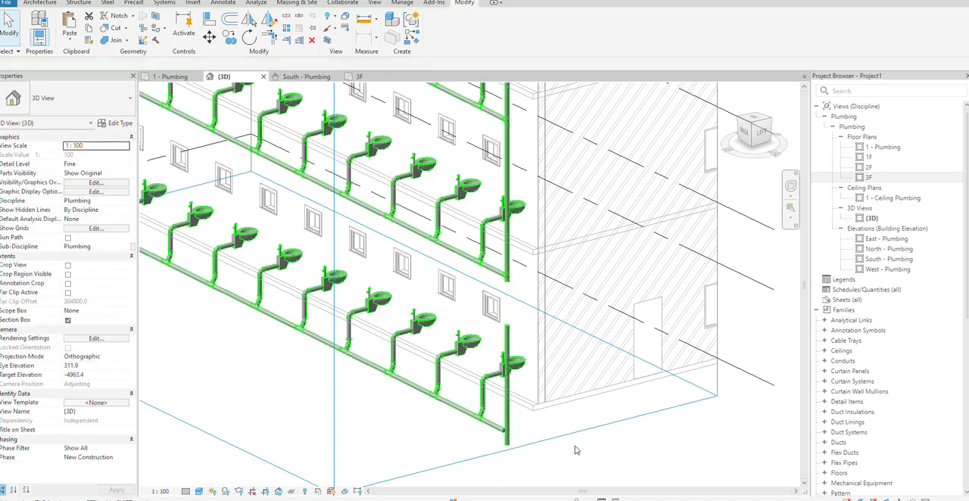
Examine from the back how the 2F and 1F sanitary mains and the lowest pipe segment meet the stack
scroll(548, 353, "down", 5)
scroll(547, 352, "up", 3)
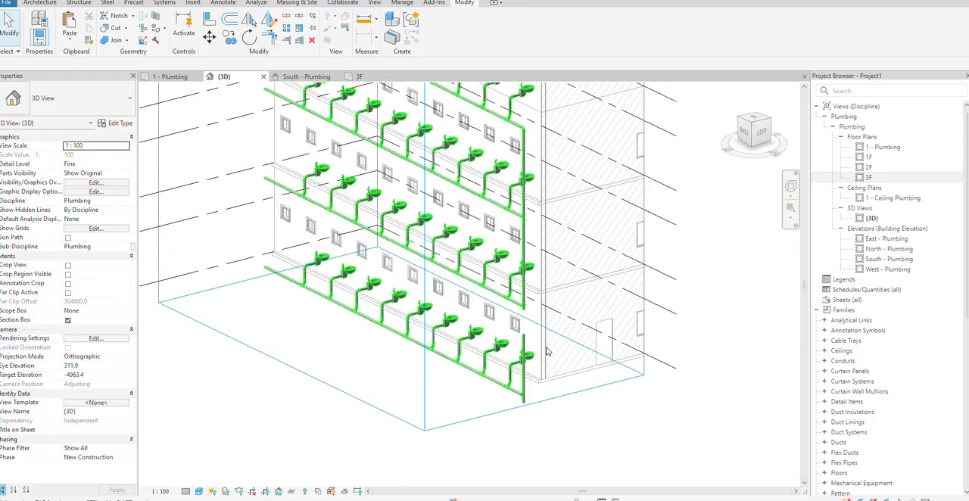
scroll(519, 114, "up", 3)
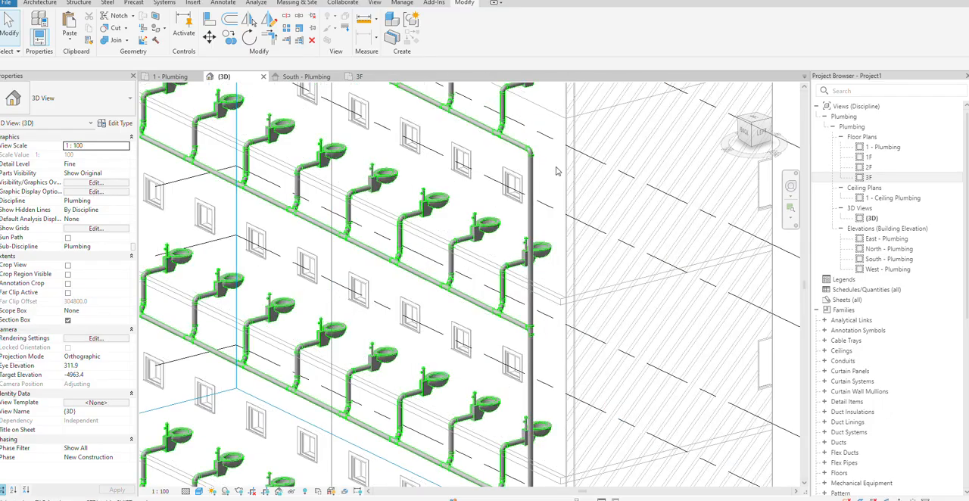
scroll(556, 171, "up", 2)
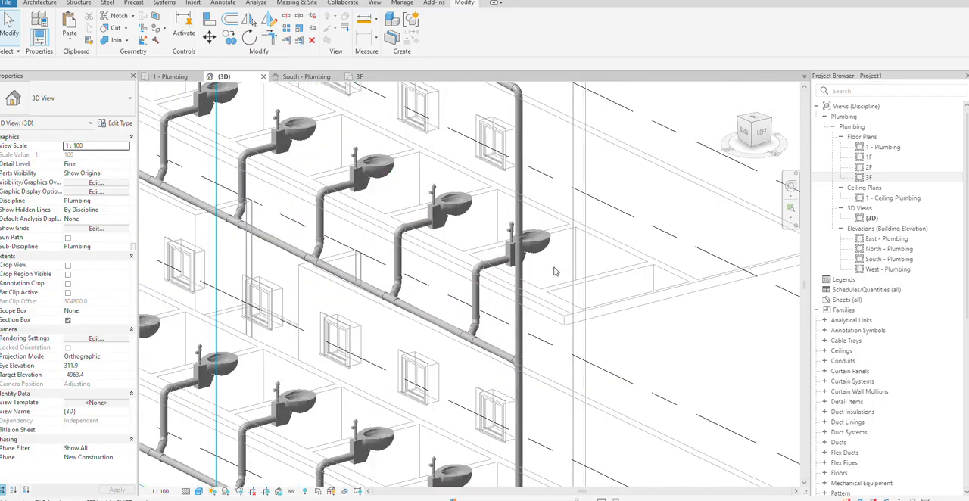
left_click(485, 348)
middle_click_drag(558, 390, 688, 350, "shift")
scroll(556, 353, "up", 4)
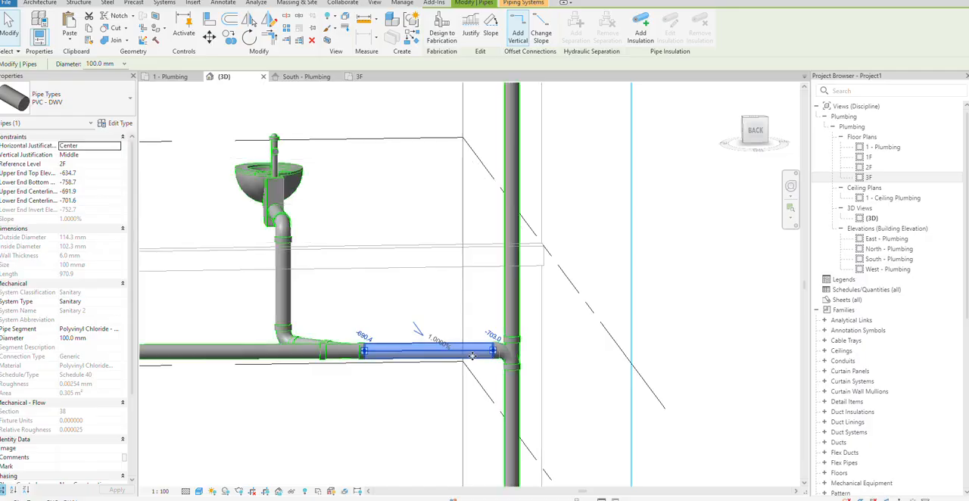
scroll(472, 356, "up", 3)
scroll(552, 386, "down", 5)
middle_click_drag(595, 442, 596, 205)
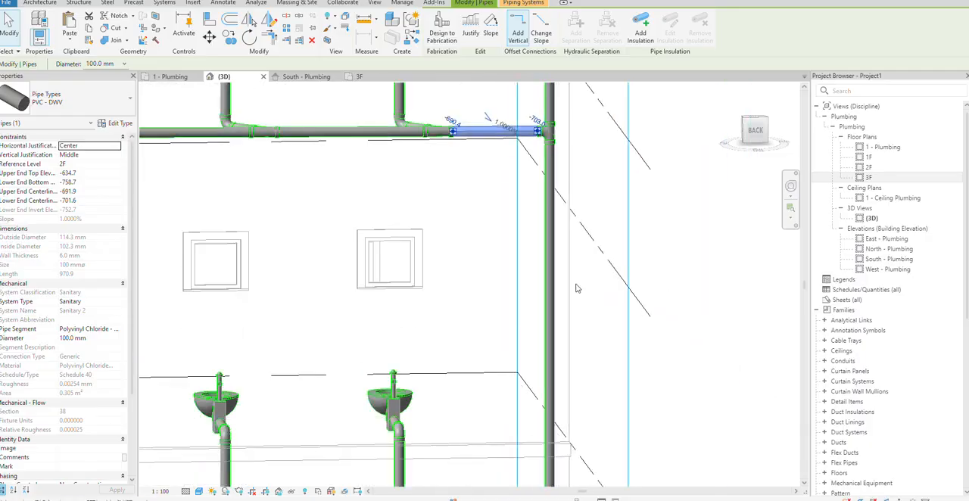
middle_click_drag(522, 390, 445, 175)
scroll(461, 355, "up", 3)
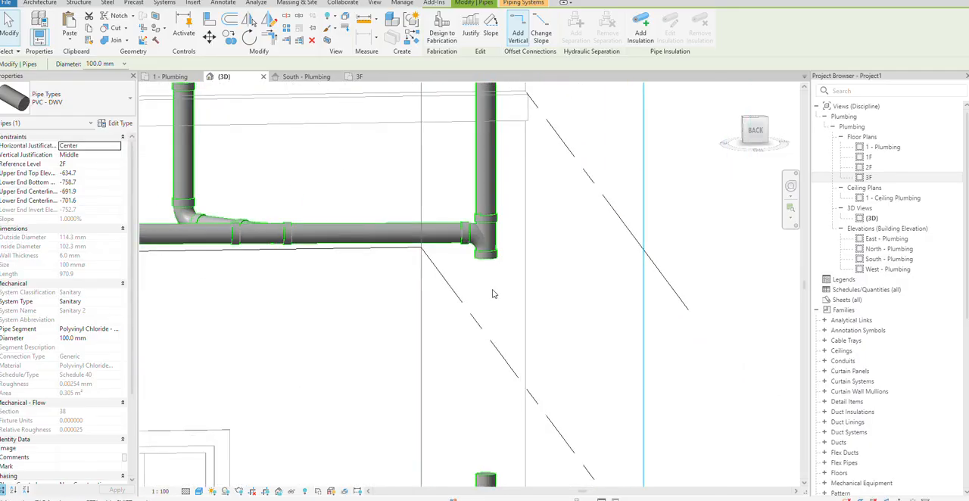
scroll(499, 341, "down", 4)
scroll(509, 379, "up", 3)
Delete the tee fitting that joins the 1F sanitary main to the stack
left_click(497, 322)
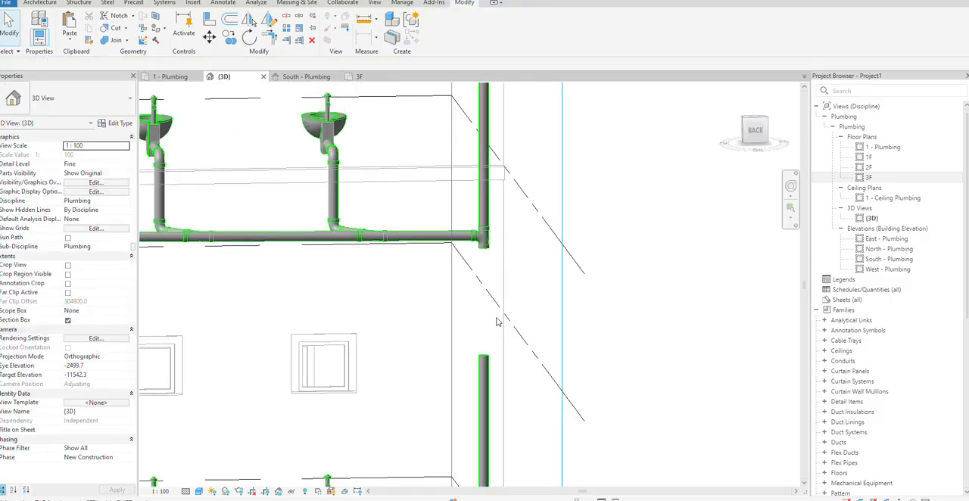
left_click(487, 236)
key("Delete")
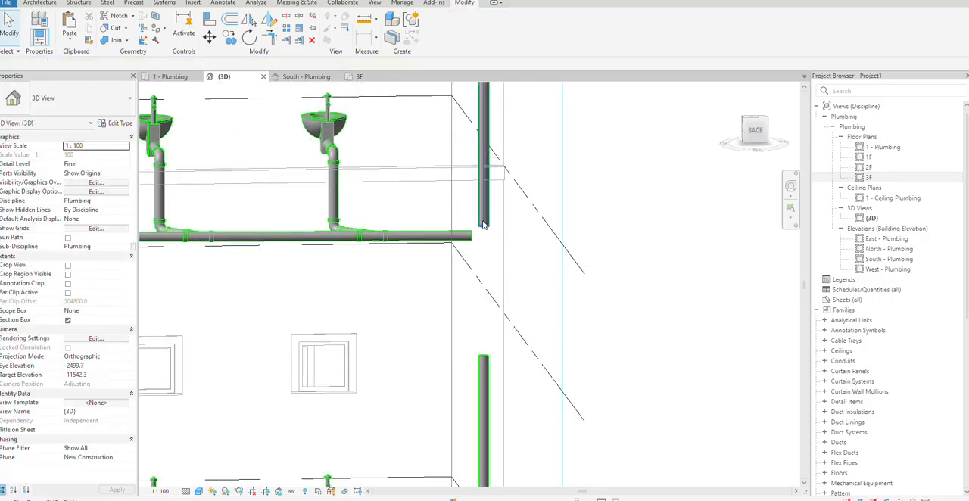
left_click(286, 41)
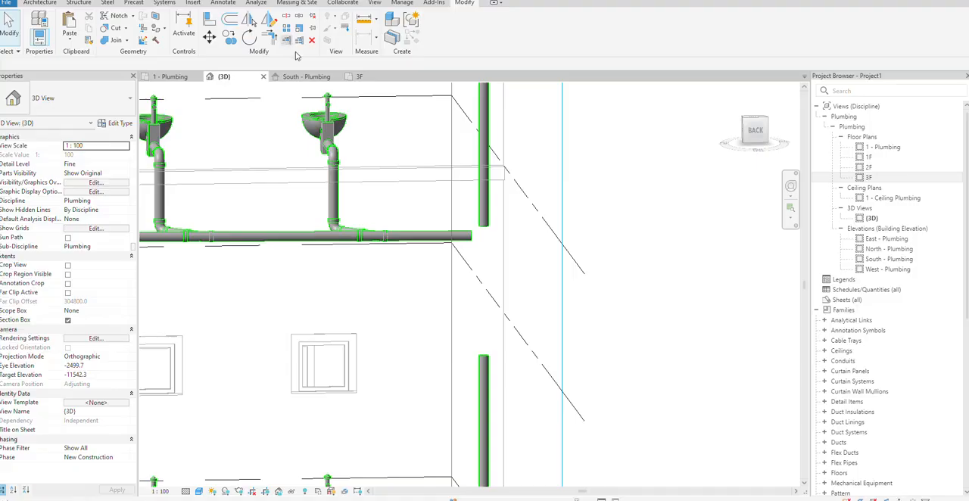
left_click(482, 175)
key("Escape")
key("Escape")
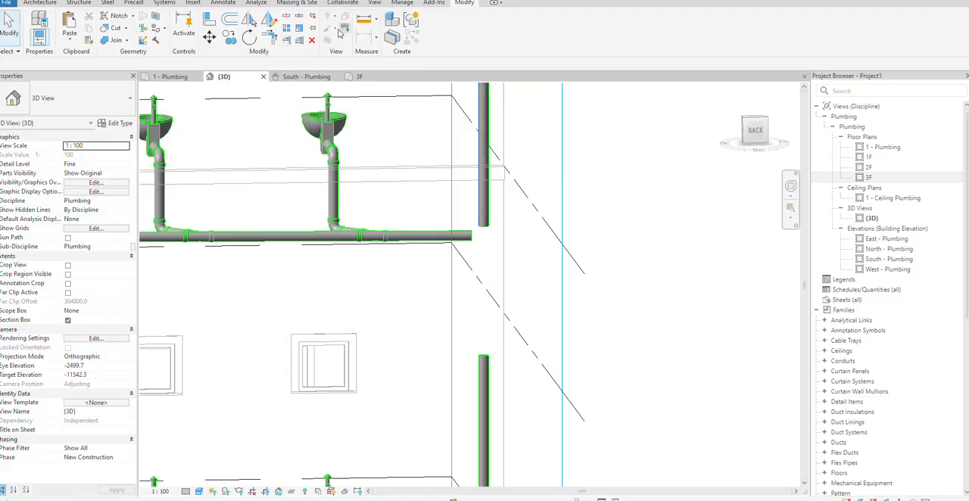
Join the upper and lower stack pipes into one continuous vertical pipe with Trim/Extend to Corner
left_click(269, 37)
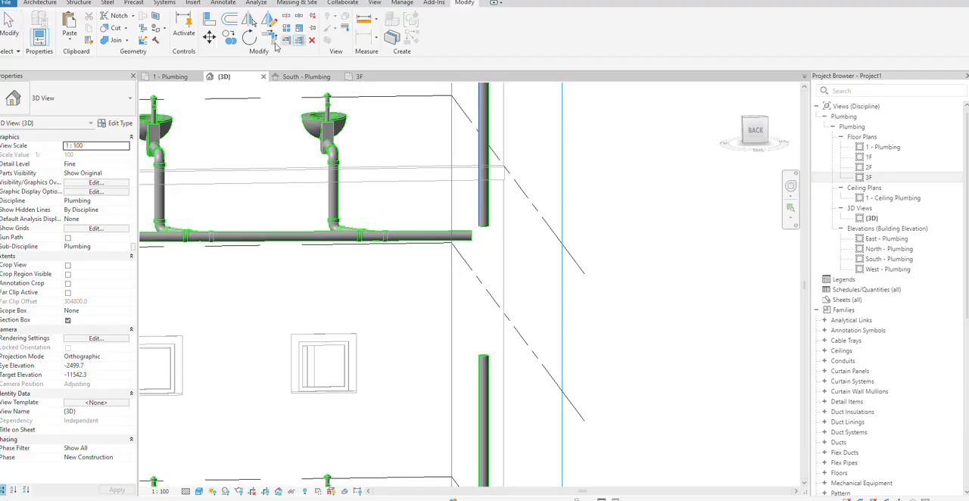
left_click(484, 152)
left_click(484, 378)
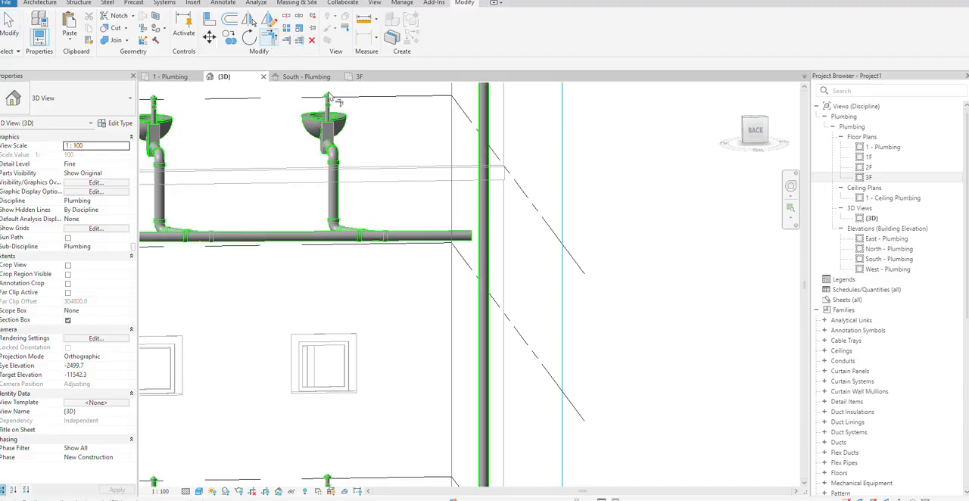
Extend the 1F and ground-floor sanitary mains to the vertical stack with Trim/Extend Single Element
left_click(286, 40)
left_click(483, 206)
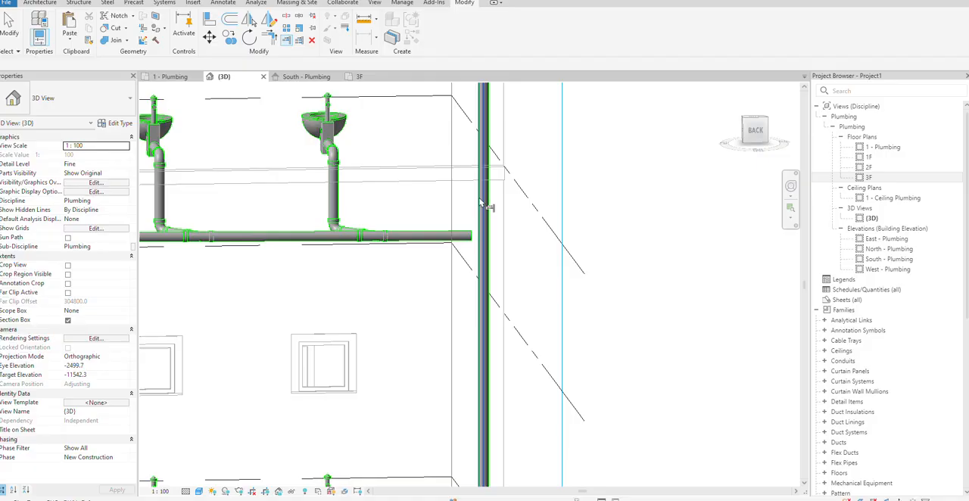
left_click(466, 241)
scroll(558, 290, "down", 3)
scroll(560, 284, "up", 2)
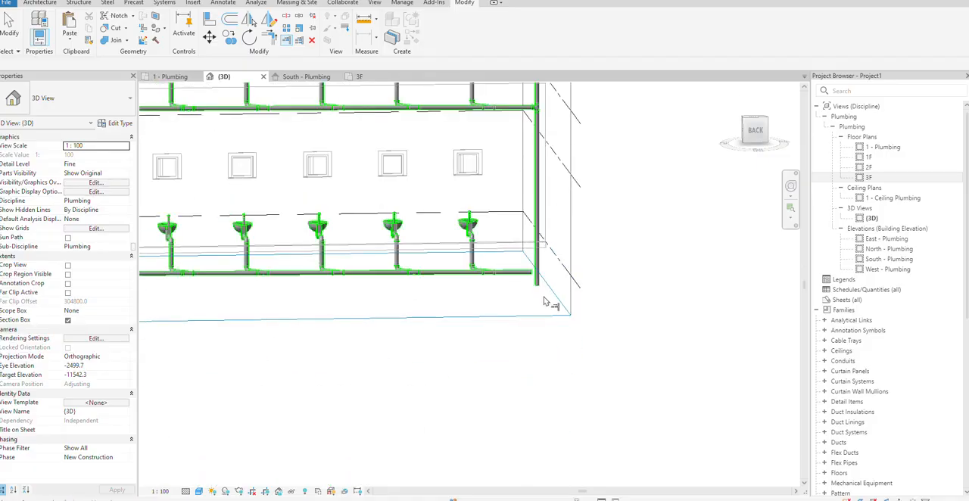
scroll(544, 301, "up", 3)
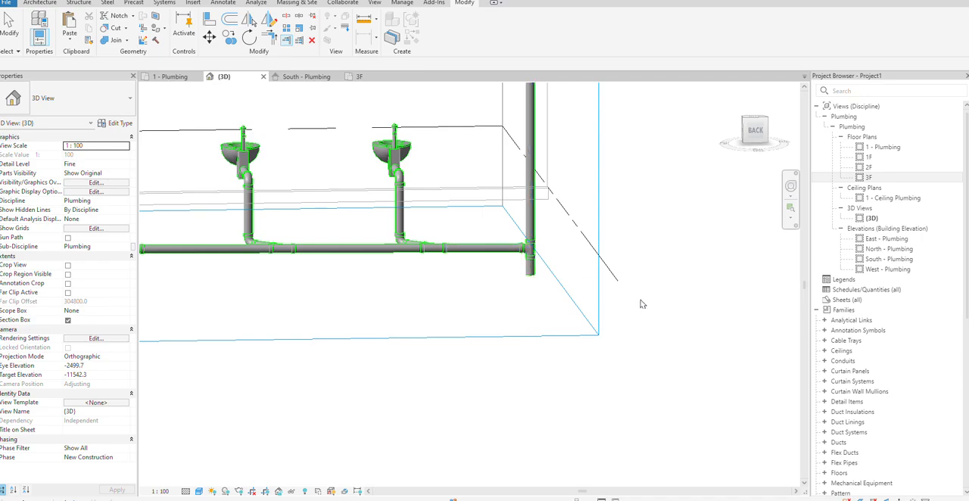
Convert the elbow between the 3F sanitary main and the top of the stack into a tee
scroll(620, 303, "down", 6)
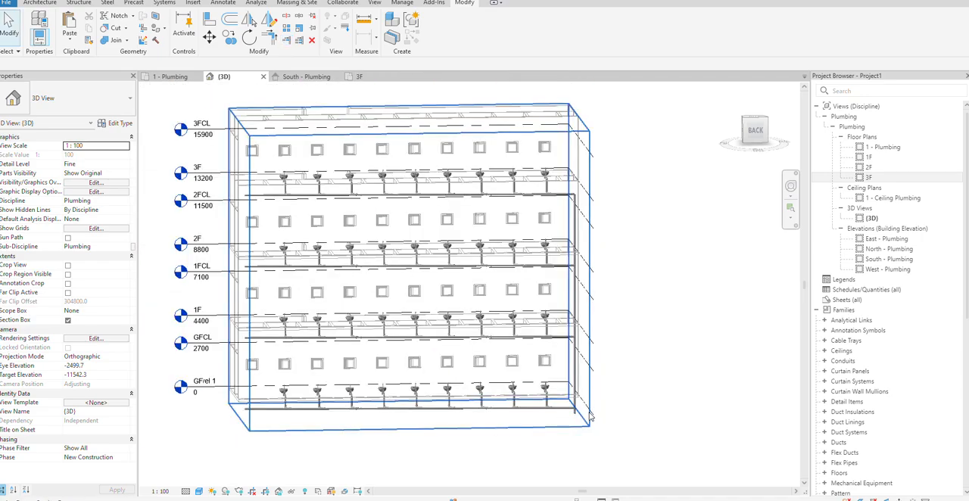
scroll(590, 415, "down", 1)
scroll(577, 201, "up", 5)
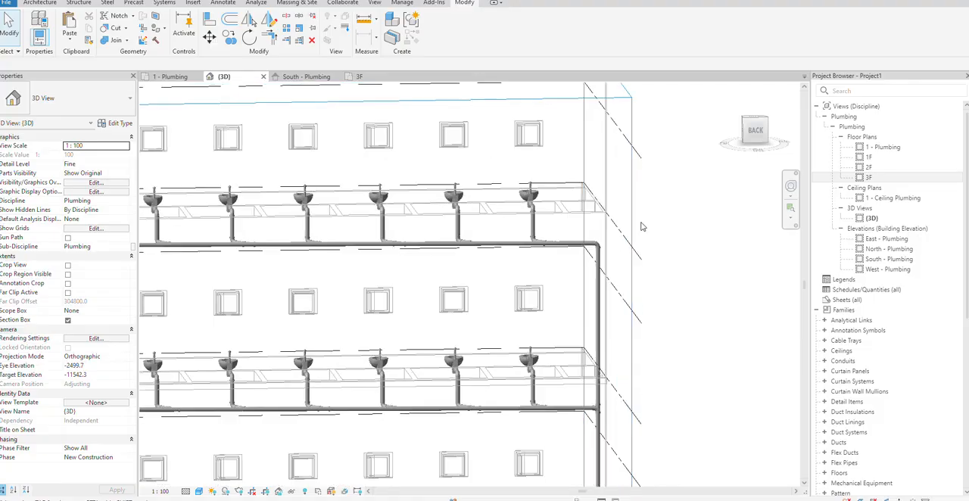
scroll(620, 235, "up", 4)
left_click(603, 253)
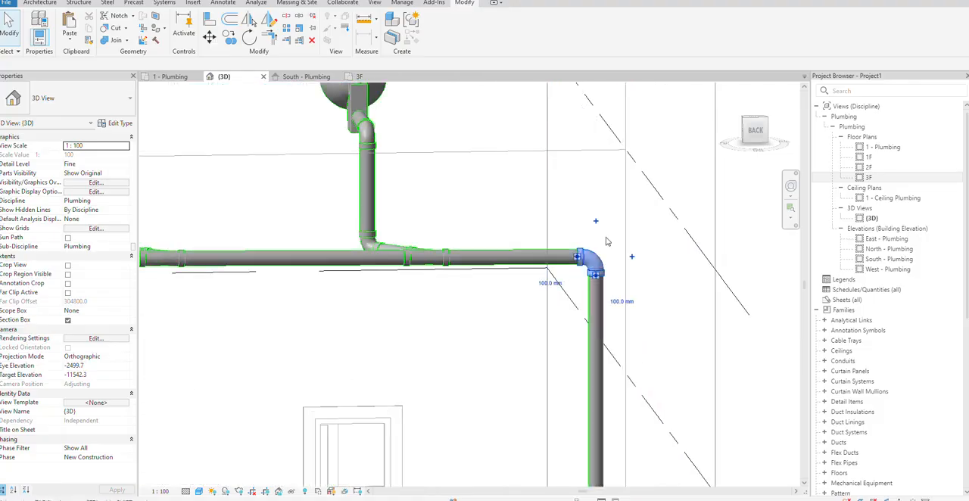
left_click(663, 223)
scroll(666, 225, "down", 6)
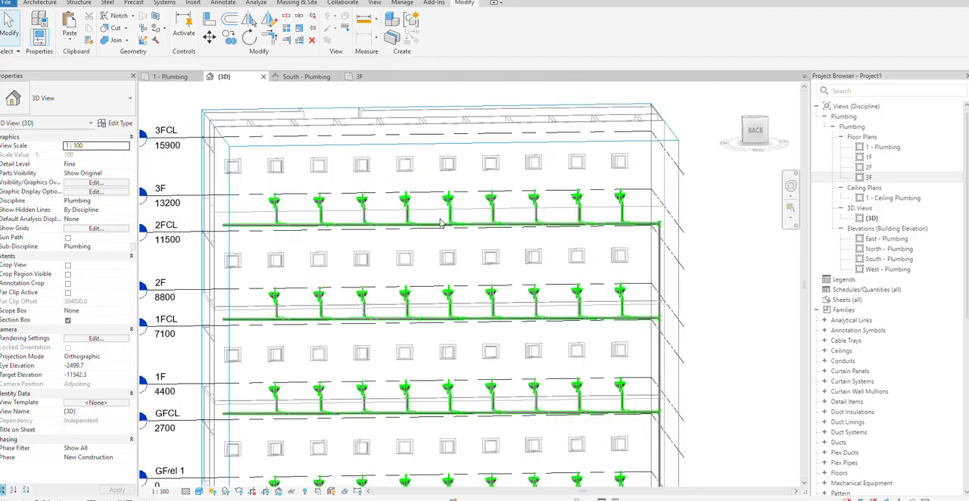
middle_click_drag(432, 313, 425, 230)
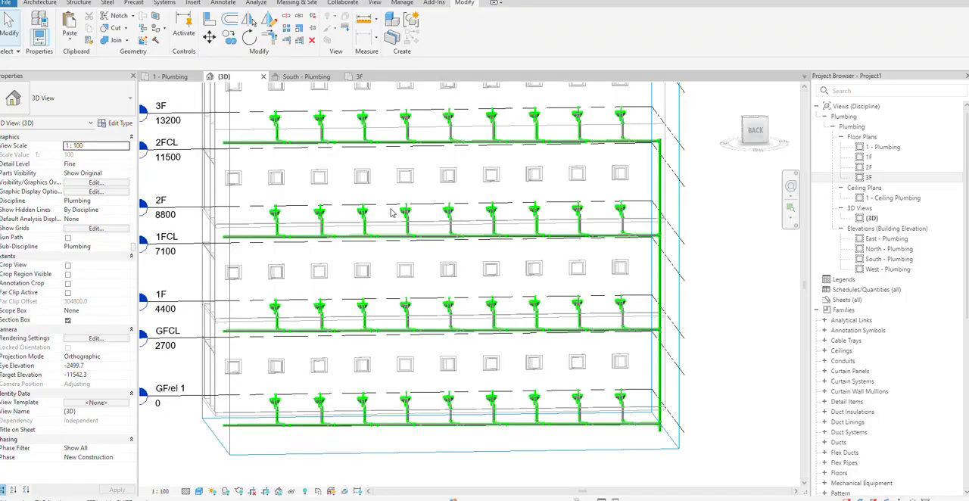
scroll(389, 209, "up", 1)
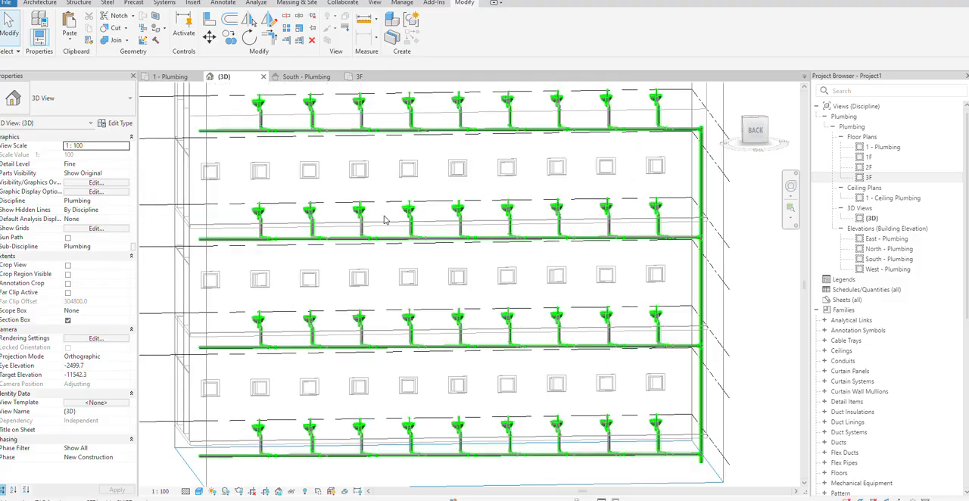
scroll(222, 358, "up", 4)
scroll(205, 343, "down", 4)
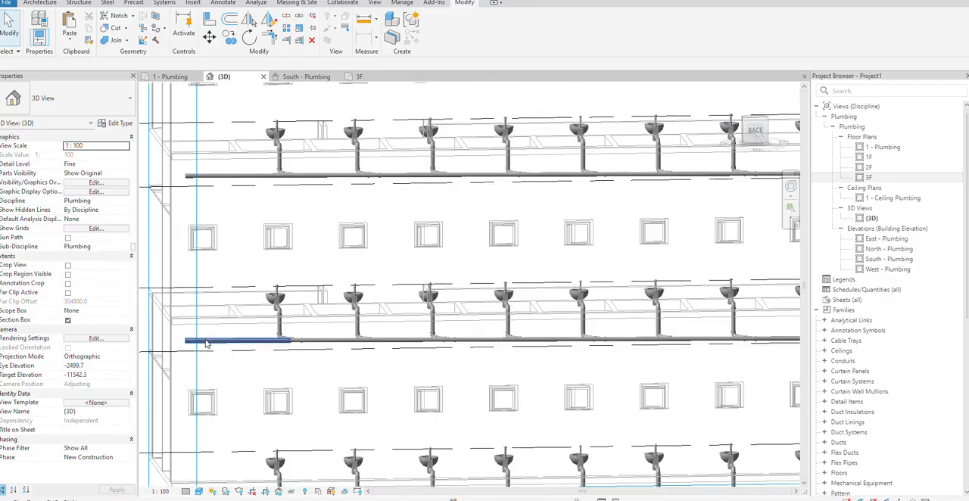
Inspect the connected sanitary piping and water closets in the 3D view and in the 1 - Plumbing floor plan
scroll(206, 343, "down", 3)
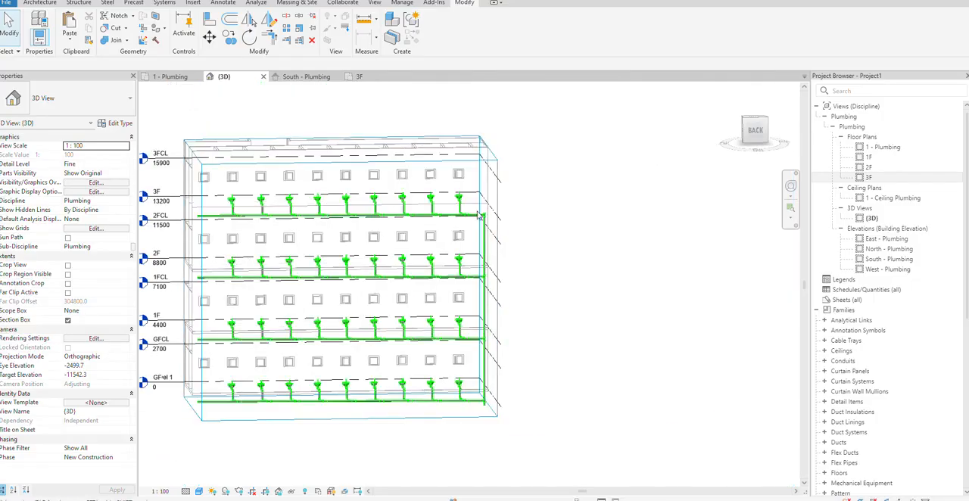
scroll(286, 195, "up", 2)
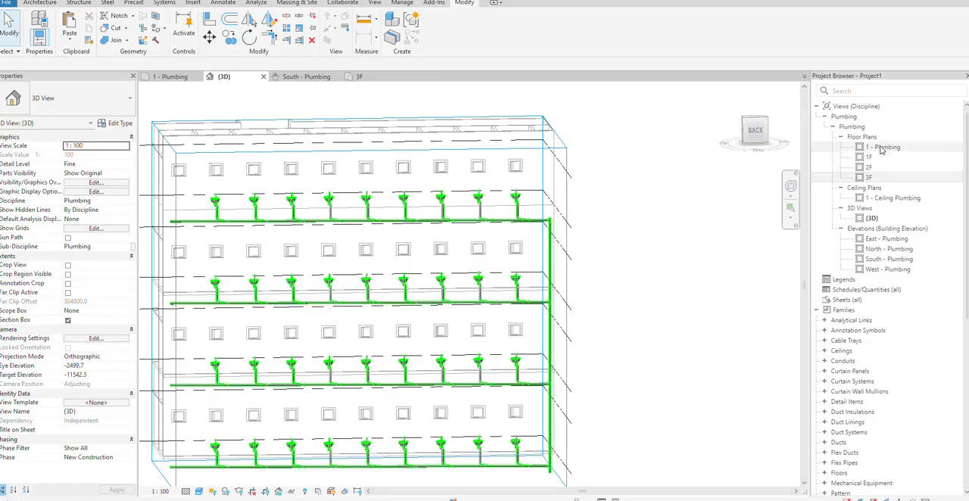
double_click(880, 149)
scroll(433, 209, "up", 3)
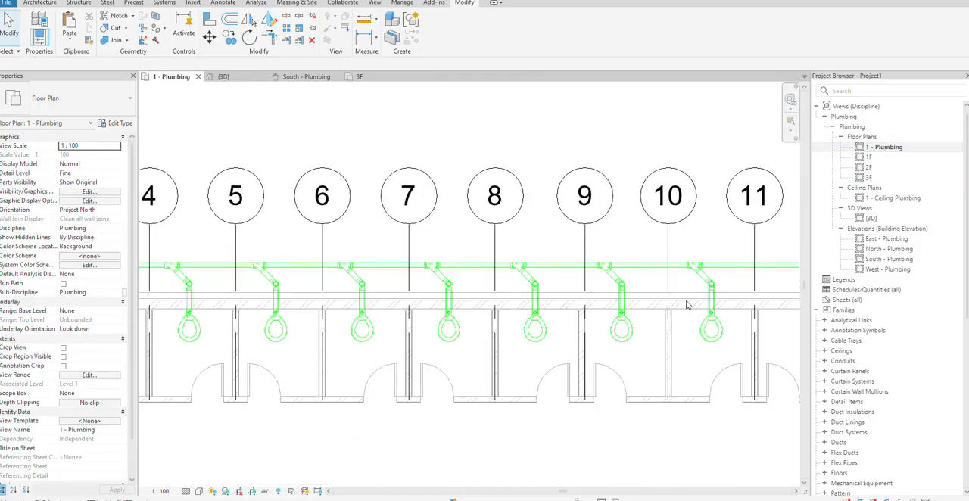
scroll(686, 302, "down", 5)
middle_click_drag(745, 328, 707, 327)
scroll(326, 319, "up", 1)
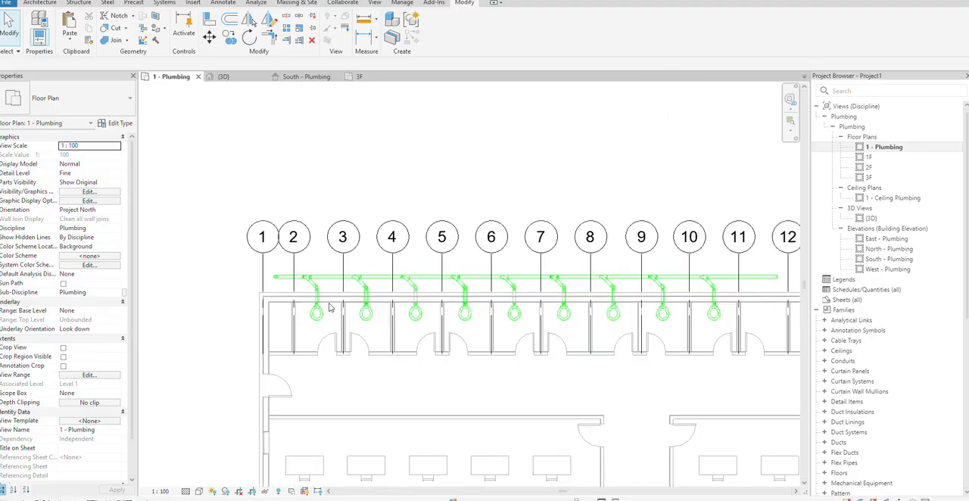
scroll(325, 356, "up", 4)
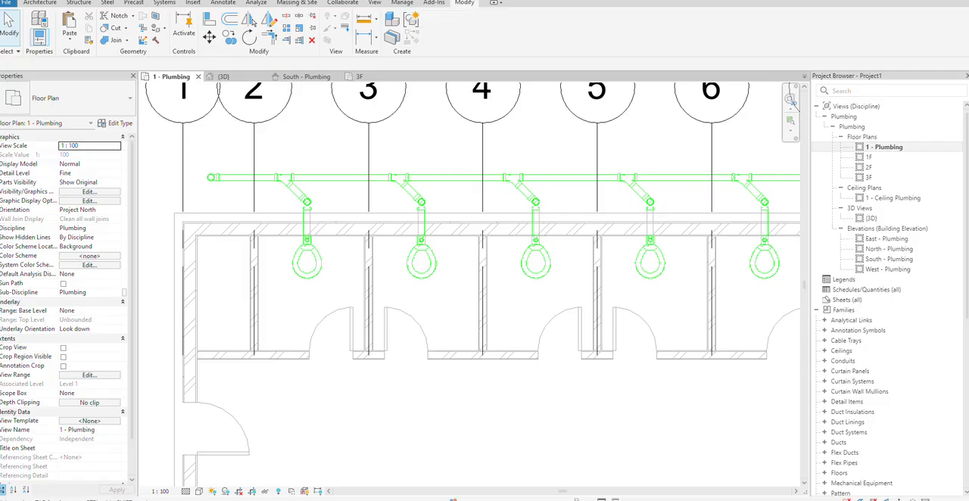
Switch to the Excel ventilation workbook and review its ASHRAE 62.1, ACHP and internal lighting reference sheets, returning to Fresh Air Calc. - General
mouse_move(473, 500)
left_click(473, 463)
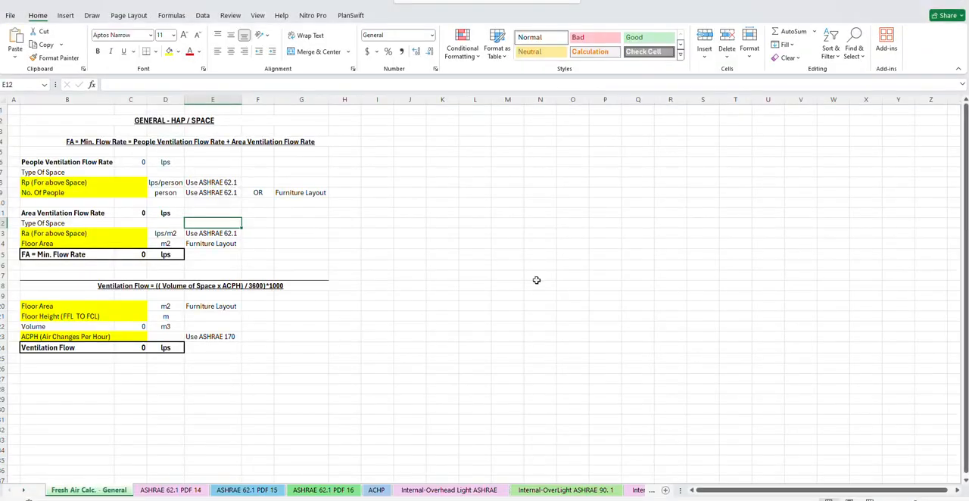
left_click(176, 119)
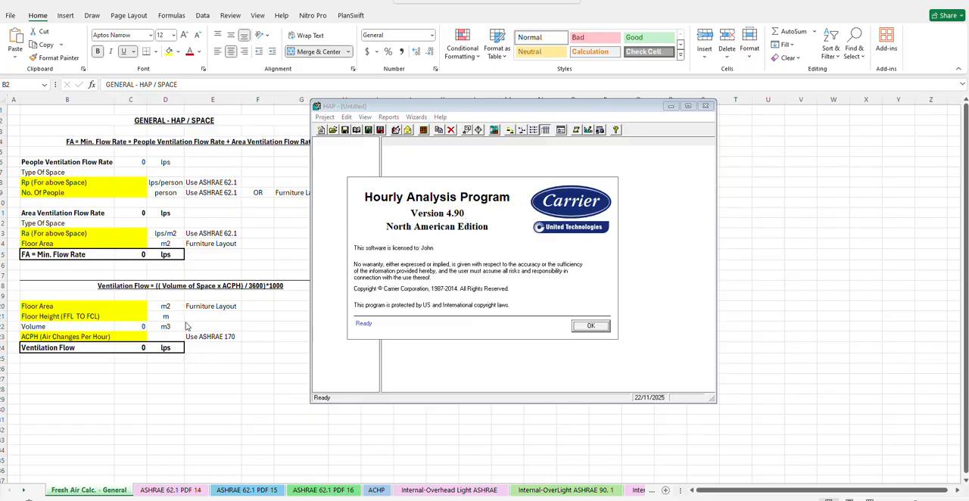
left_click(181, 491)
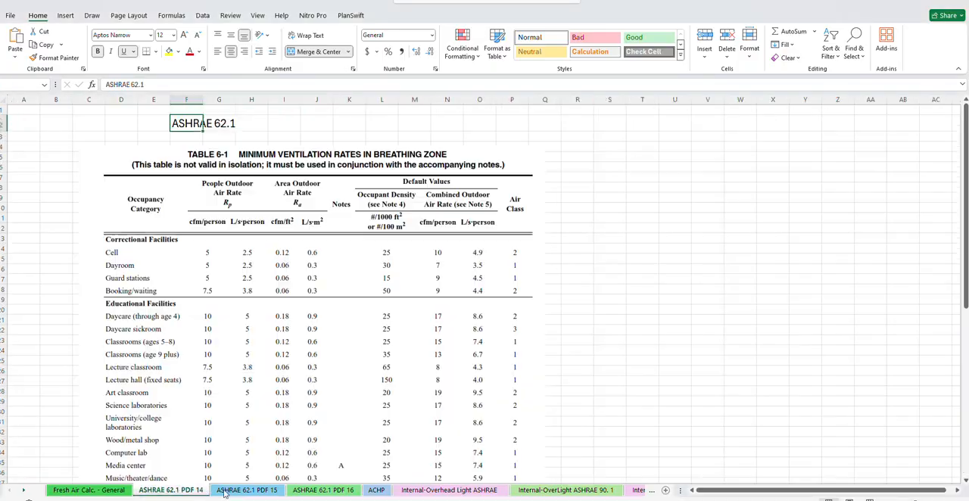
left_click(246, 490)
left_click(322, 492)
left_click(376, 491)
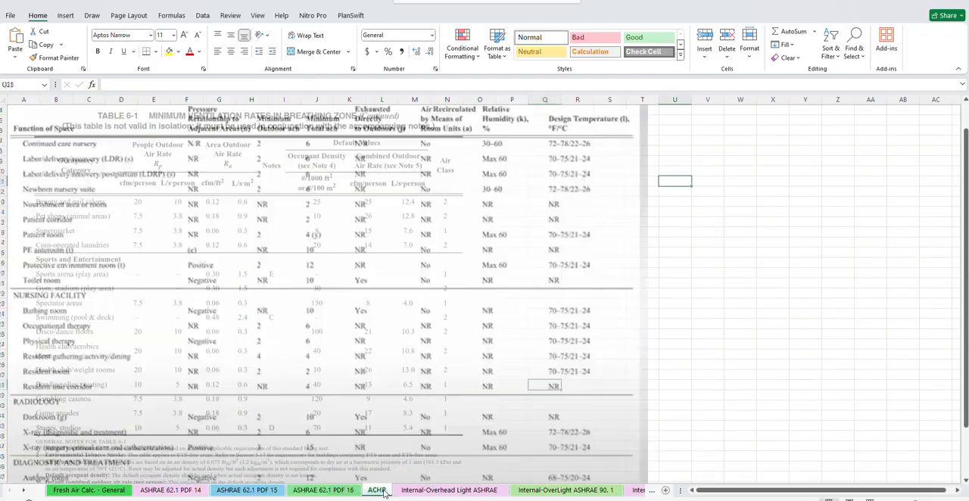
left_click(444, 492)
left_click(567, 492)
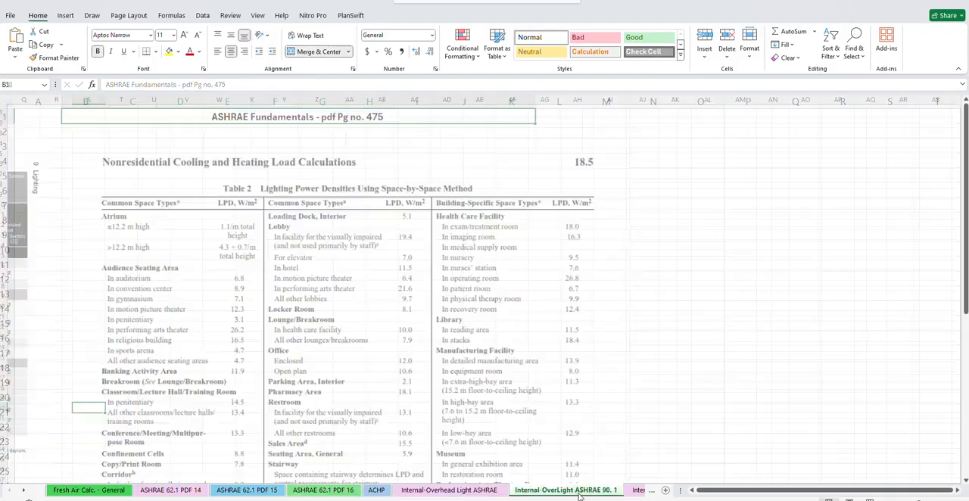
left_click(89, 492)
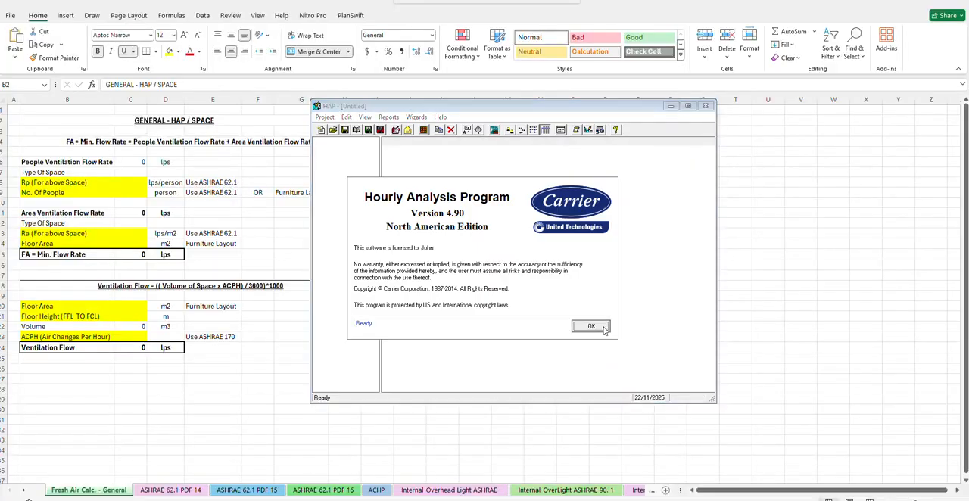
Switch to the Hourly Analysis Program (HAP) and dismiss its start-up and What's New windows
left_click(591, 326)
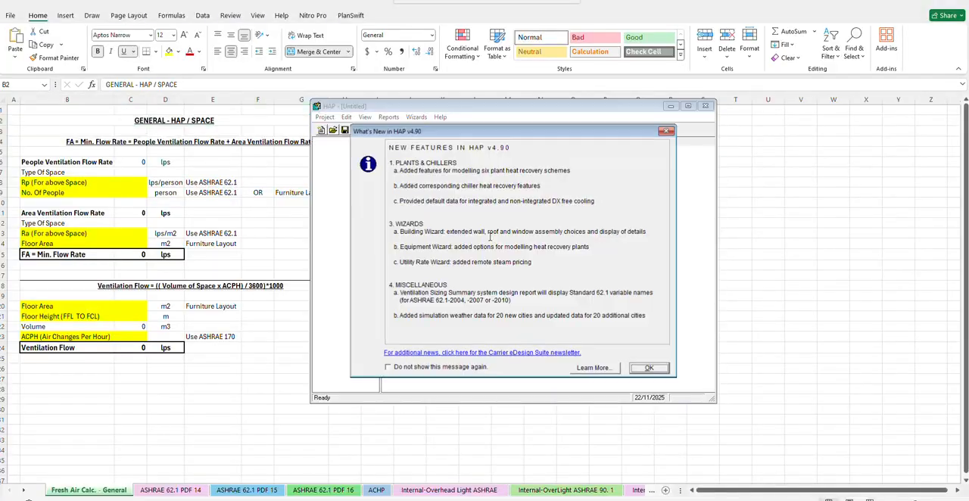
left_click(647, 369)
left_click(599, 199)
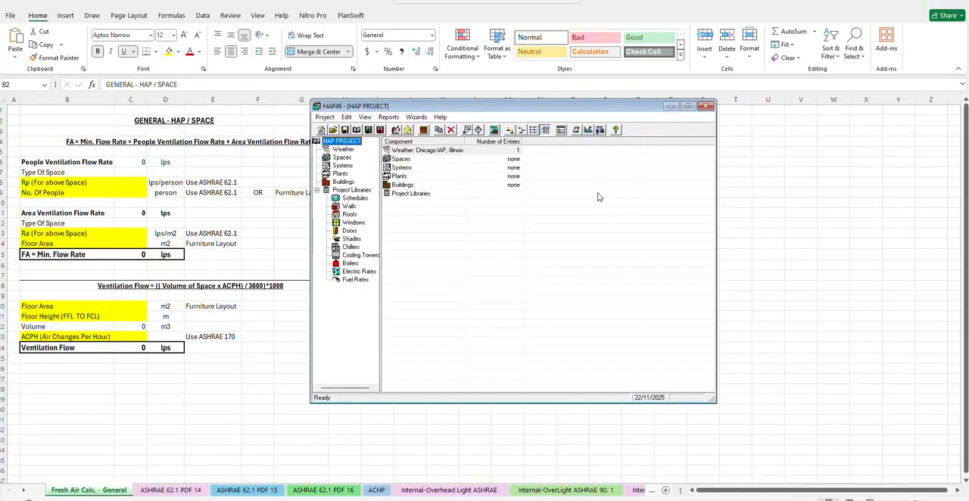
Add a new space with the default properties to HAP PROJECT and close HAP without saving the changes
left_click(415, 151)
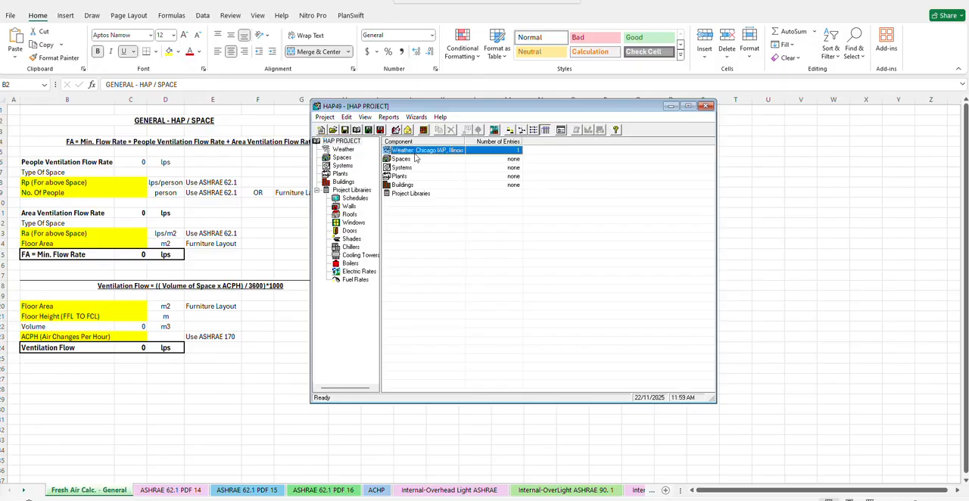
left_click(342, 159)
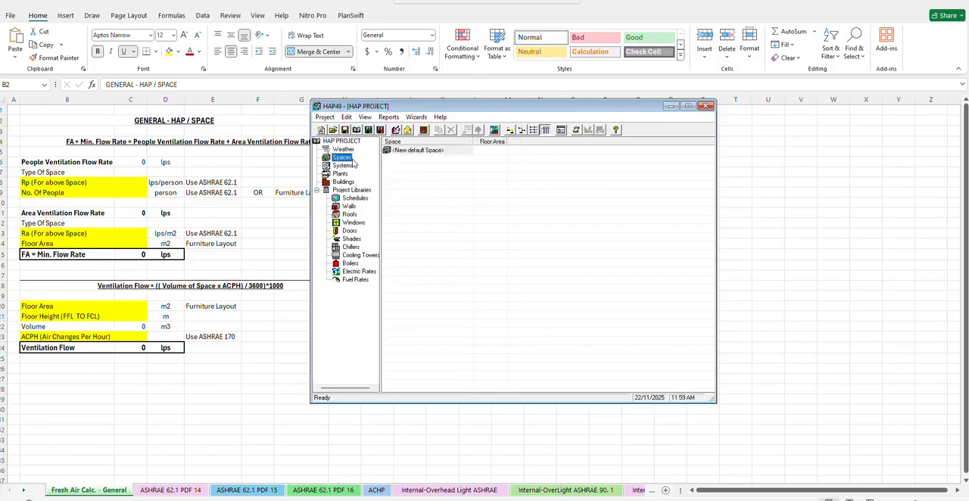
double_click(416, 151)
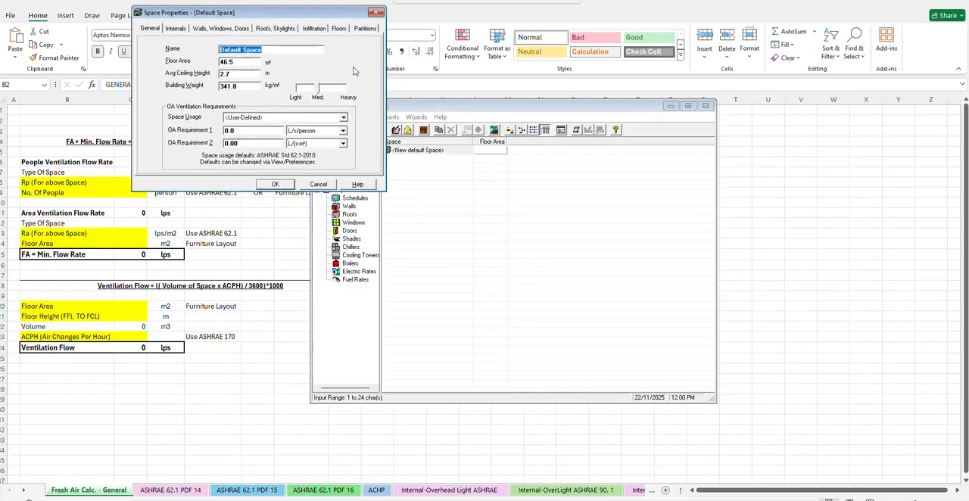
left_click(275, 185)
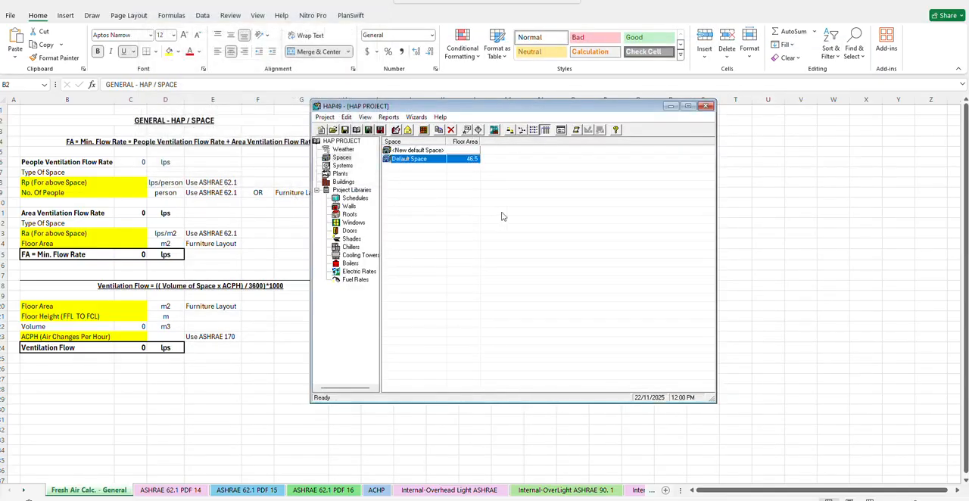
left_click(705, 106)
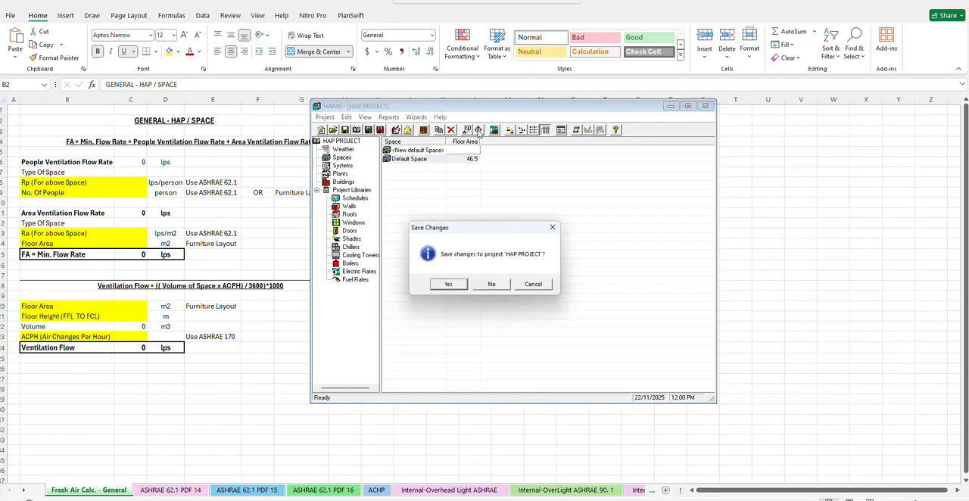
left_click(501, 284)
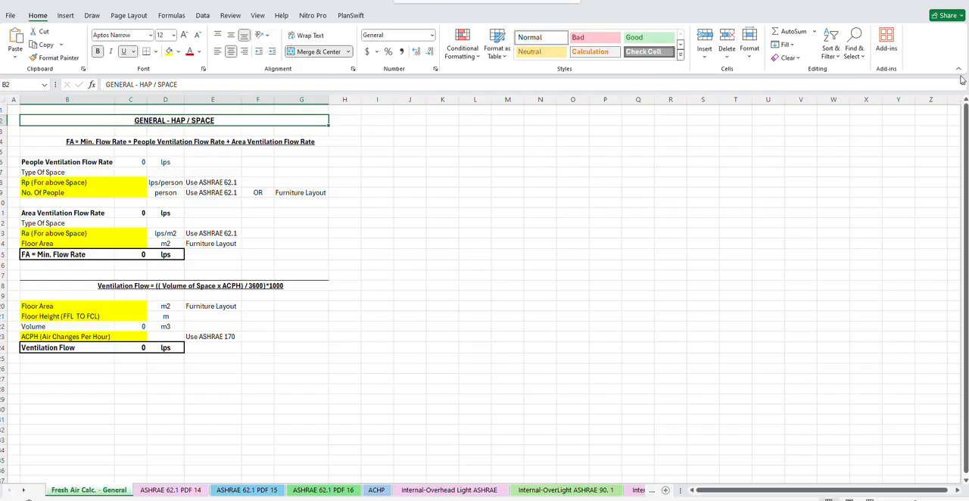
Switch back to Revit's 3D view, select the entire connected sanitary network and view it from the back-left corner
left_click(910, 4)
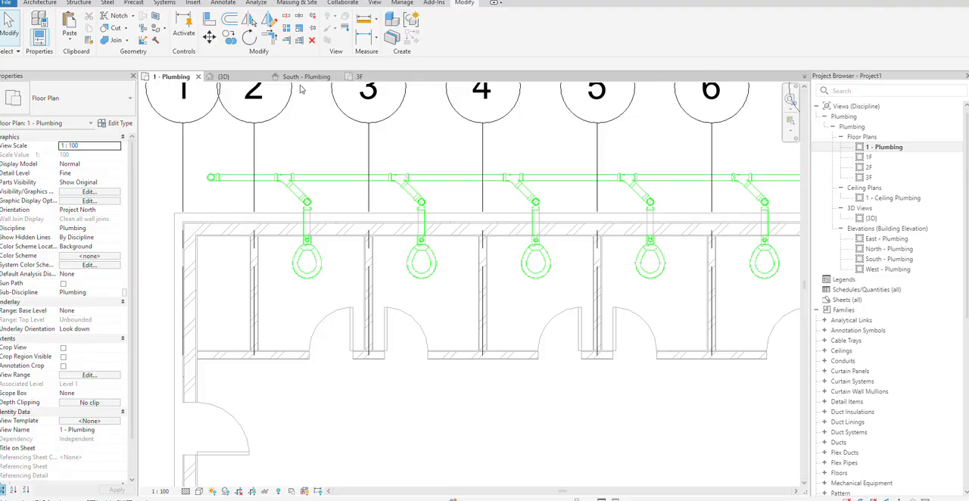
left_click(225, 76)
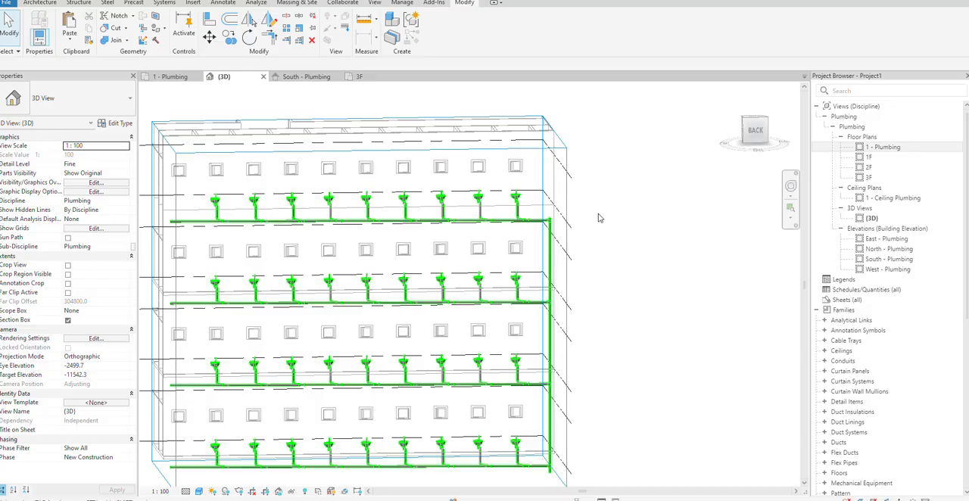
scroll(342, 224, "up", 1)
key("Tab")
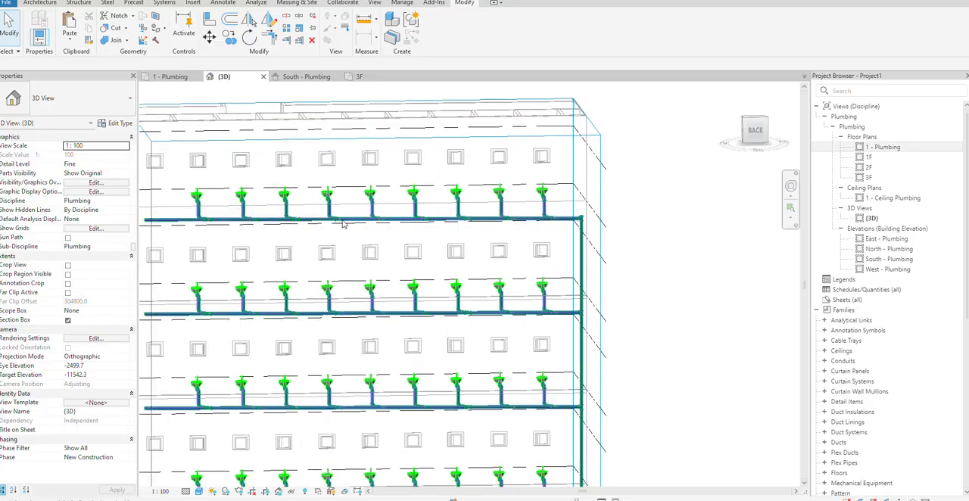
key("Tab")
left_click(355, 233)
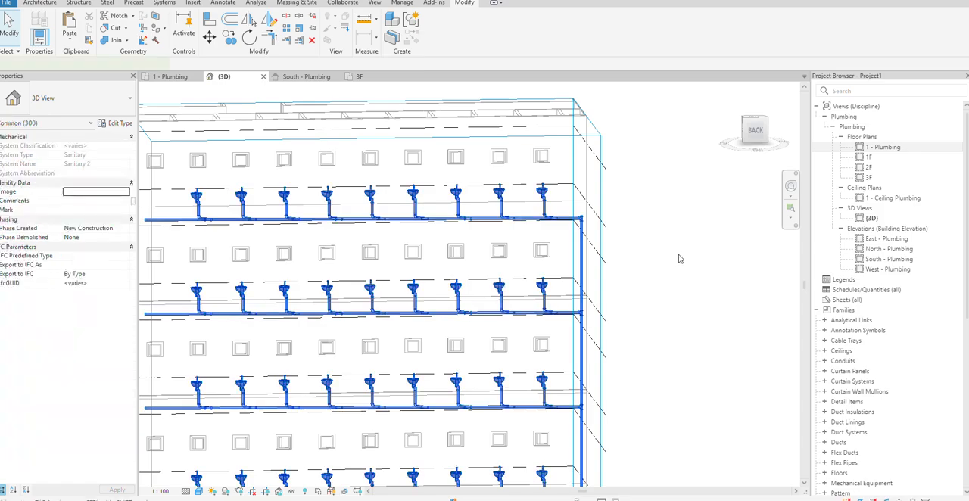
middle_click_drag(683, 263, 408, 264, "shift")
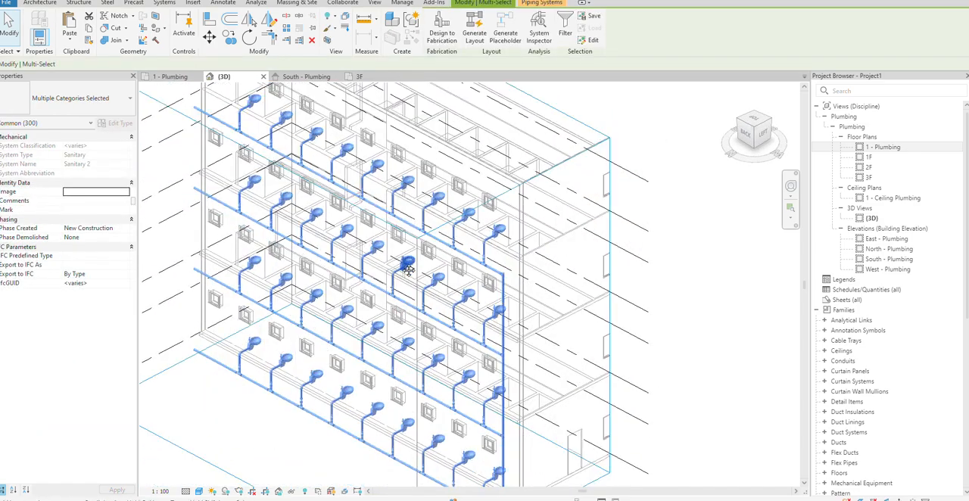